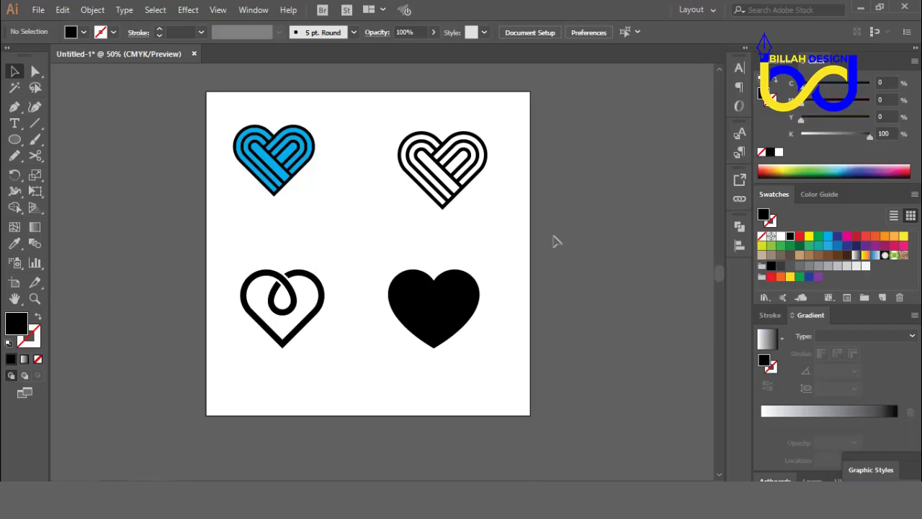
Move the three outlined reference hearts beyond the artboard's right edge and place the solid black heart in the artboard's upper-left corner
{"action": "left_click_drag", "start_coordinate": [477, 220], "coordinate": [480, 222]}
{"action": "mouse_move", "coordinate": [506, 261]}
{"action": "left_mouse_down"}
{"action": "mouse_move", "coordinate": [501, 247]}
{"action": "mouse_move", "coordinate": [509, 258]}
{"action": "left_mouse_up"}
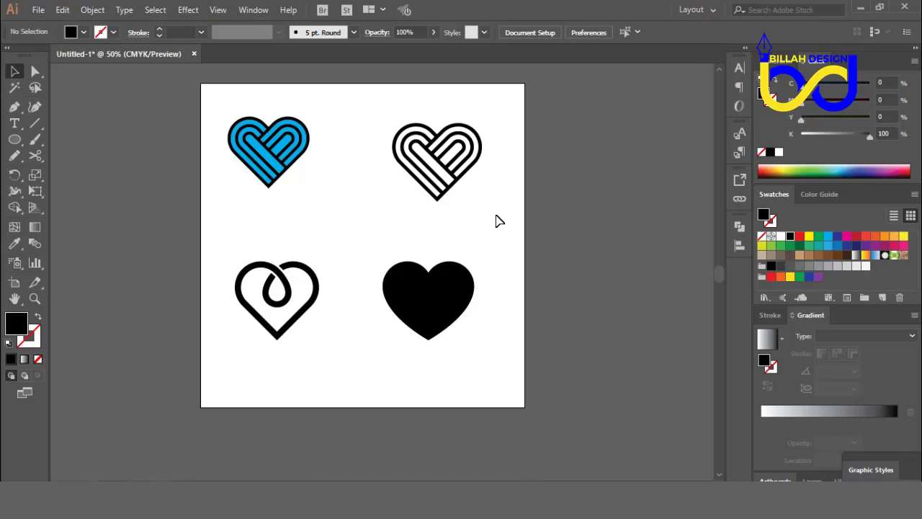
{"action": "left_click_drag", "start_coordinate": [501, 227], "coordinate": [495, 223]}
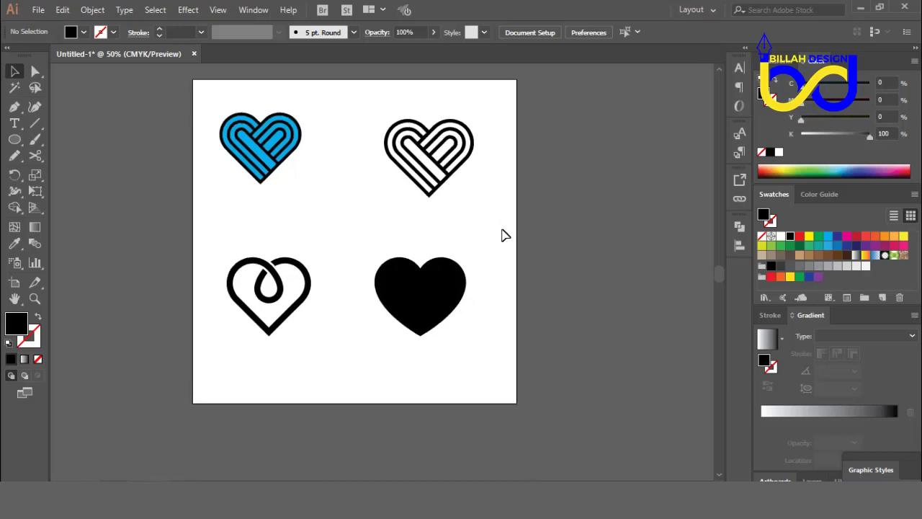
{"action": "left_click_drag", "start_coordinate": [528, 122], "coordinate": [223, 372]}
{"action": "left_click_drag", "start_coordinate": [276, 280], "coordinate": [281, 203]}
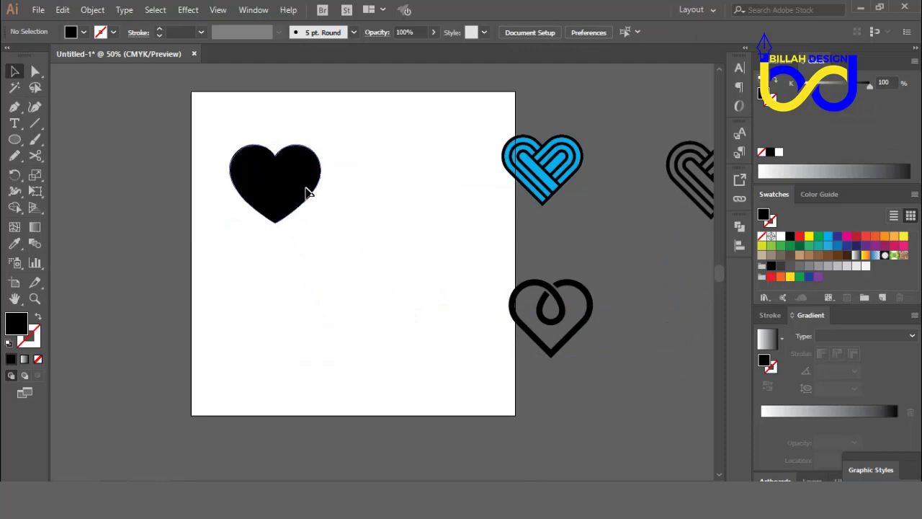
{"action": "left_click_drag", "start_coordinate": [304, 190], "coordinate": [275, 150]}
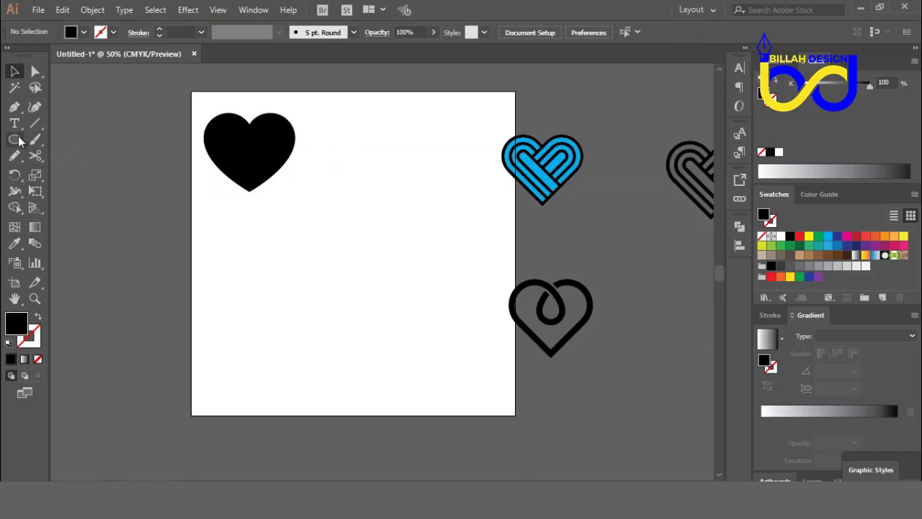
Draw a circle near the middle of the artboard with the Ellipse tool and give it a 1 pt black stroke and no fill
{"action": "left_click_drag", "start_coordinate": [14, 139], "coordinate": [51, 177]}
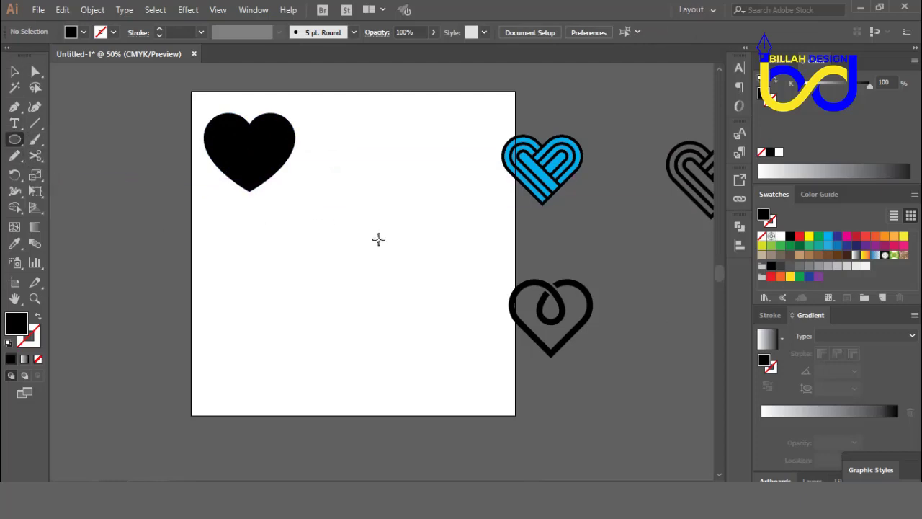
{"action": "left_click_drag", "start_coordinate": [376, 226], "coordinate": [400, 257]}
{"action": "key", "text": "v"}
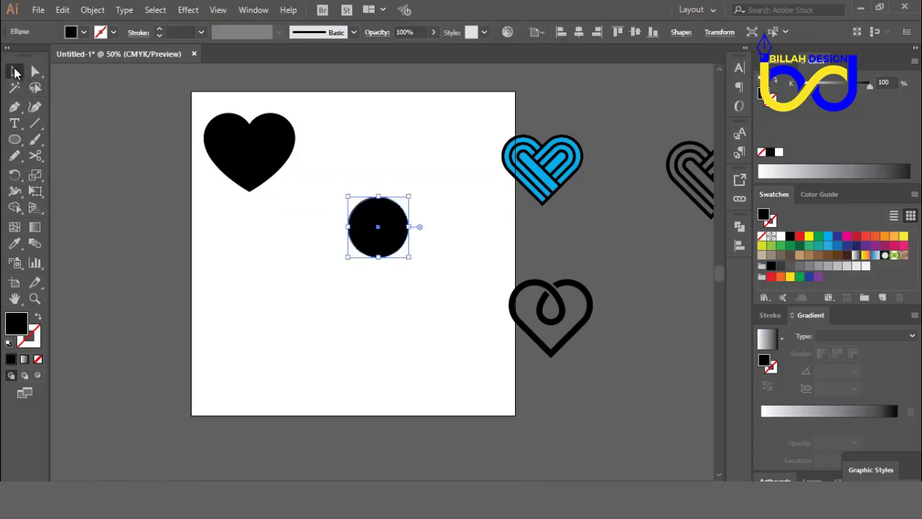
{"action": "left_click", "coordinate": [365, 235]}
{"action": "left_click", "coordinate": [38, 318]}
{"action": "left_click", "coordinate": [413, 324]}
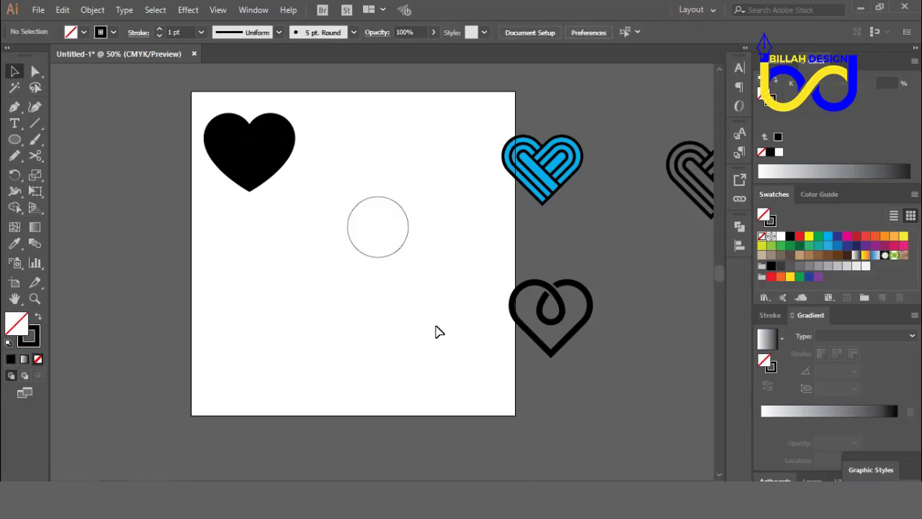
Draw a closed Pen triangle from the circle's right anchor about 211 pt straight down, up to its left anchor and back to the start
{"action": "key", "text": "ctrl+plus"}
{"action": "key", "text": "ctrl+plus"}
{"action": "left_click_drag", "start_coordinate": [489, 226], "coordinate": [482, 244]}
{"action": "left_click", "coordinate": [13, 108]}
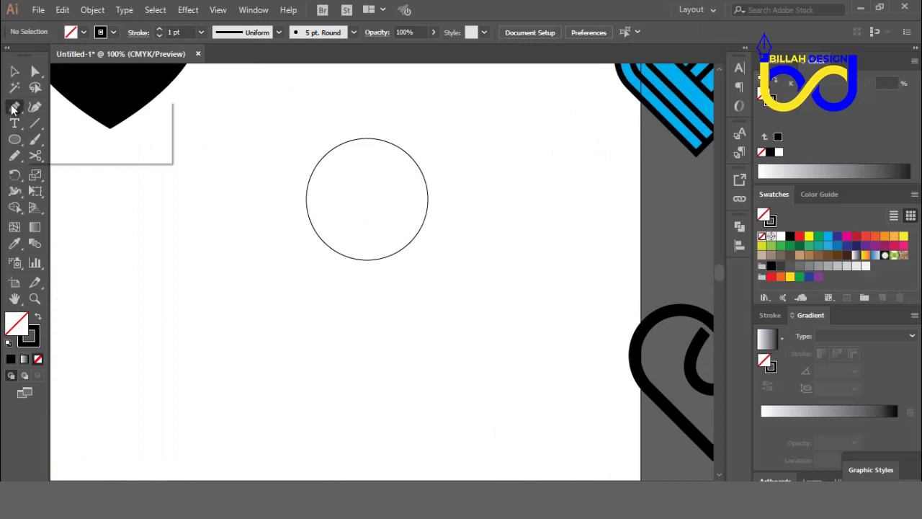
{"action": "left_click", "coordinate": [45, 107]}
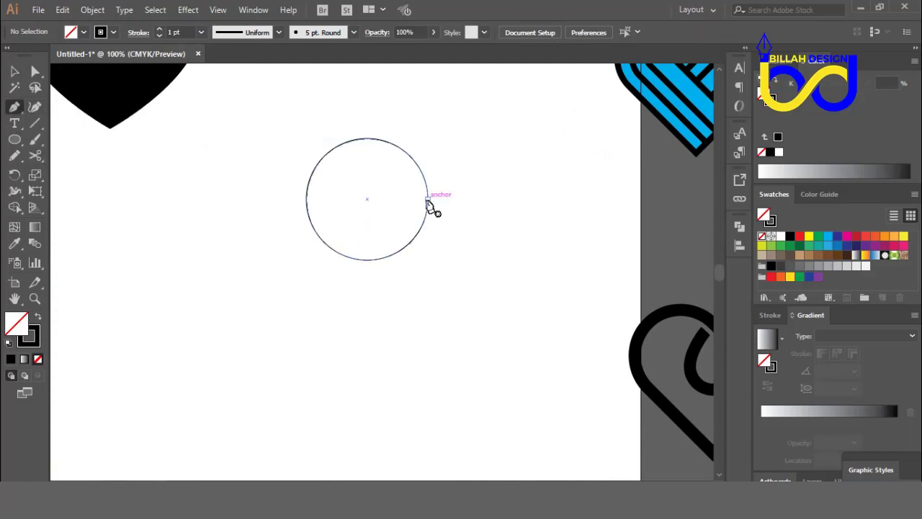
{"action": "left_click", "coordinate": [429, 201]}
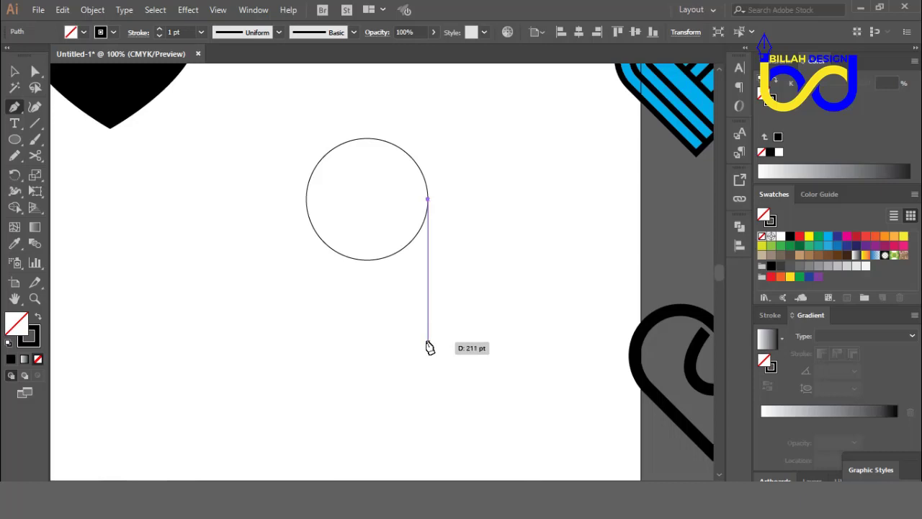
{"action": "left_click", "coordinate": [428, 342]}
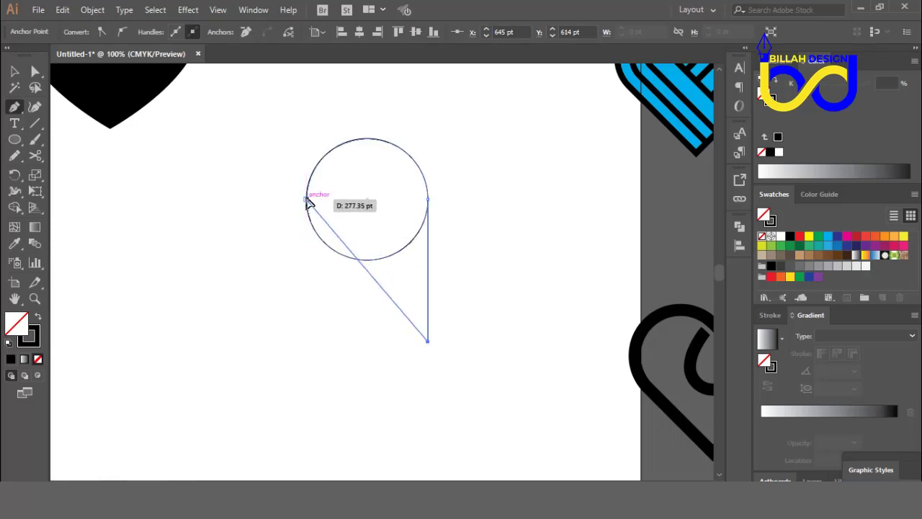
{"action": "left_click", "coordinate": [307, 200]}
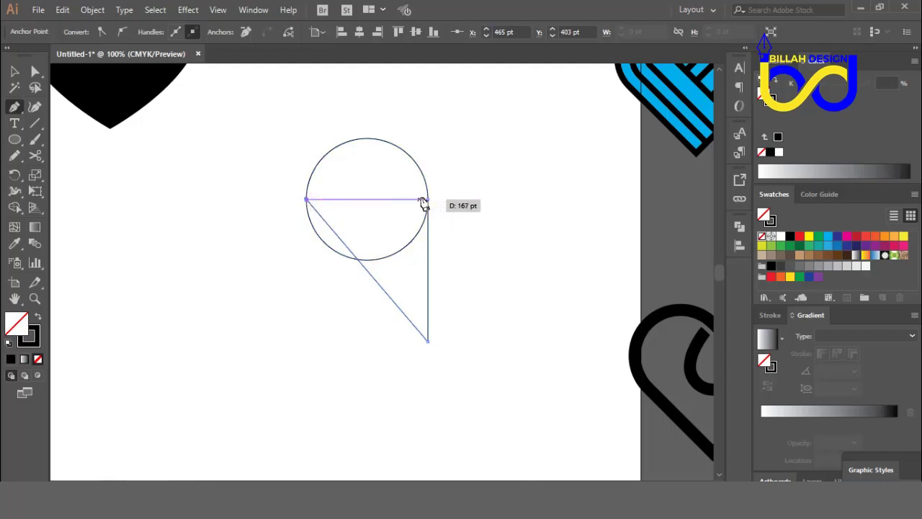
{"action": "left_click", "coordinate": [428, 200]}
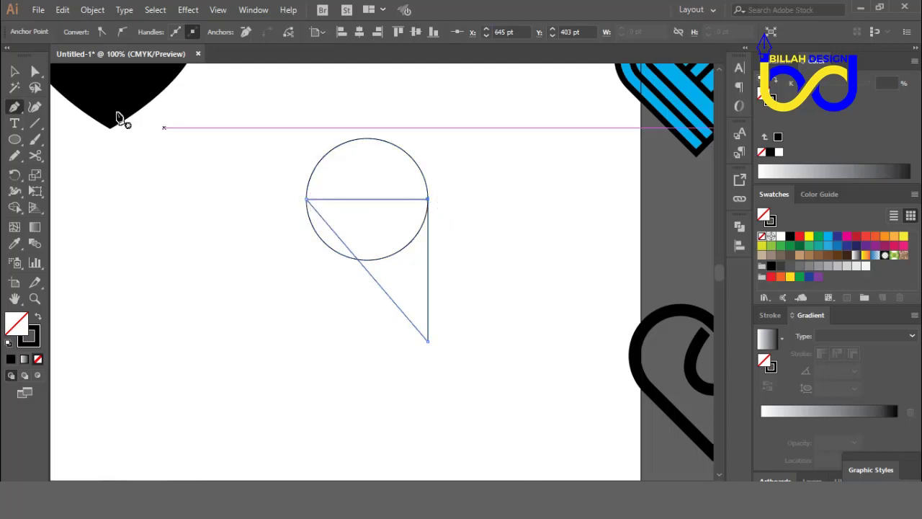
{"action": "left_click", "coordinate": [14, 71]}
{"action": "left_click", "coordinate": [224, 231]}
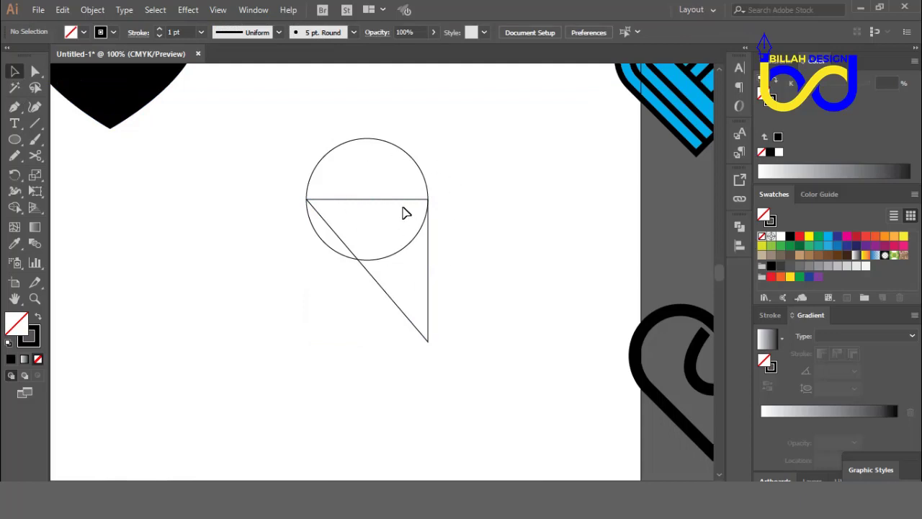
Unite the circle and the triangle into a single outline with Pathfinder
{"action": "left_click_drag", "start_coordinate": [464, 147], "coordinate": [305, 282]}
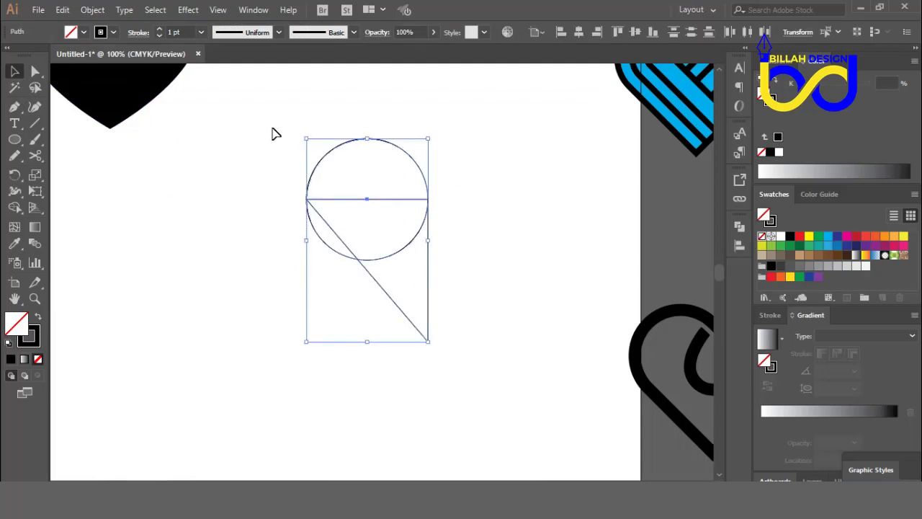
{"action": "left_click", "coordinate": [741, 230]}
{"action": "left_click", "coordinate": [583, 259]}
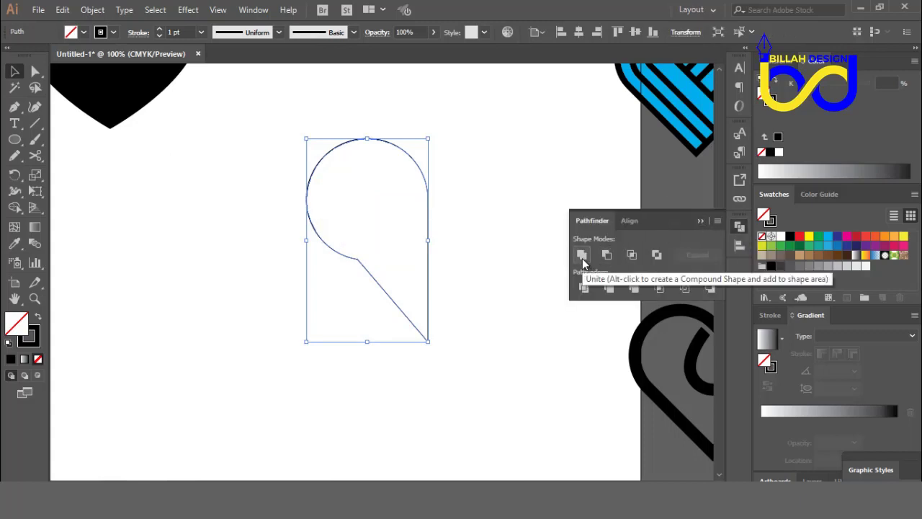
{"action": "left_click", "coordinate": [741, 228]}
{"action": "left_click", "coordinate": [520, 330]}
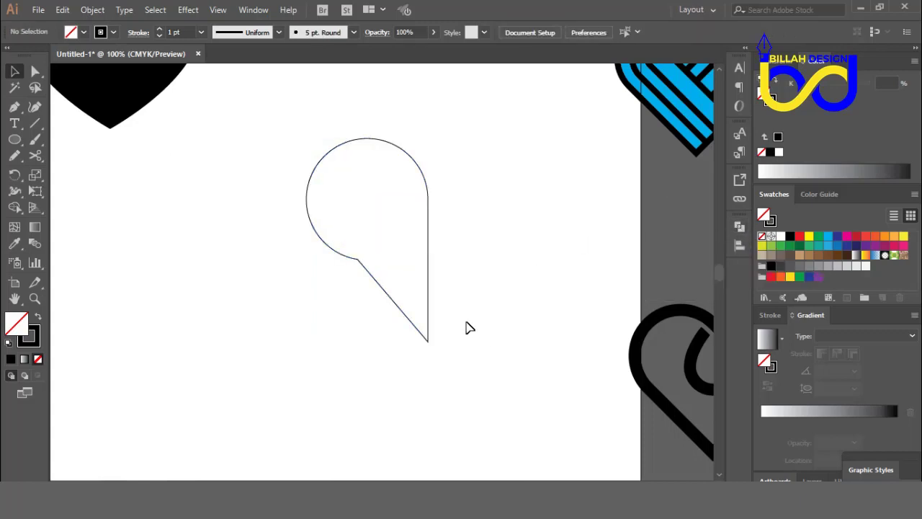
Remove the anchor point where the circle's arc meets the diagonal edge of the united shape
{"action": "left_click", "coordinate": [35, 71]}
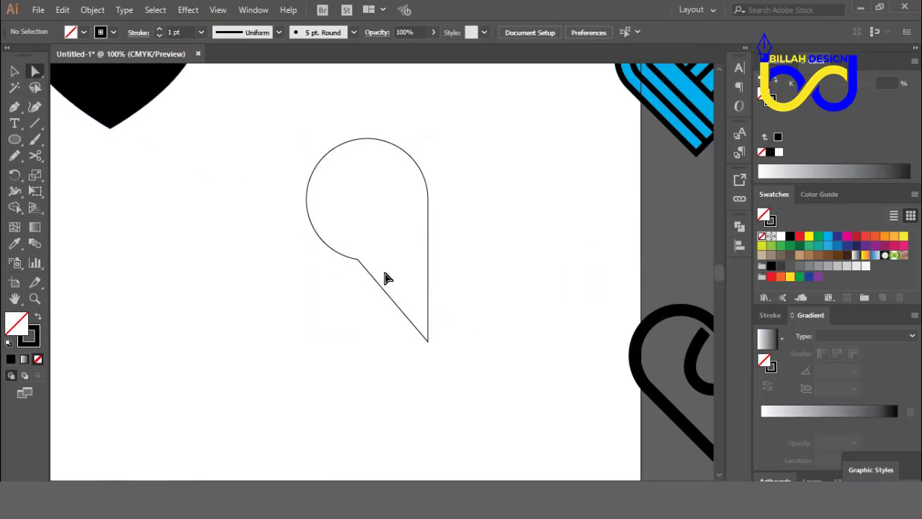
{"action": "left_click", "coordinate": [357, 259]}
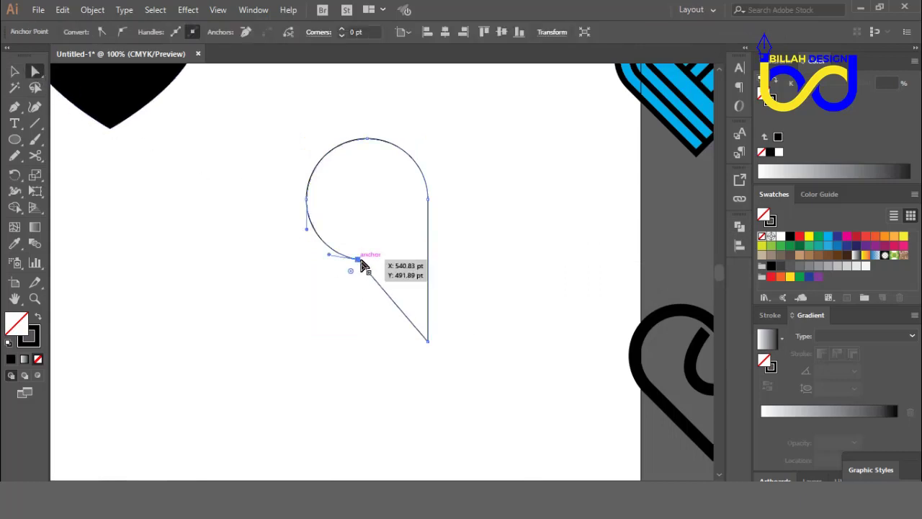
{"action": "left_click_drag", "start_coordinate": [370, 246], "coordinate": [348, 271]}
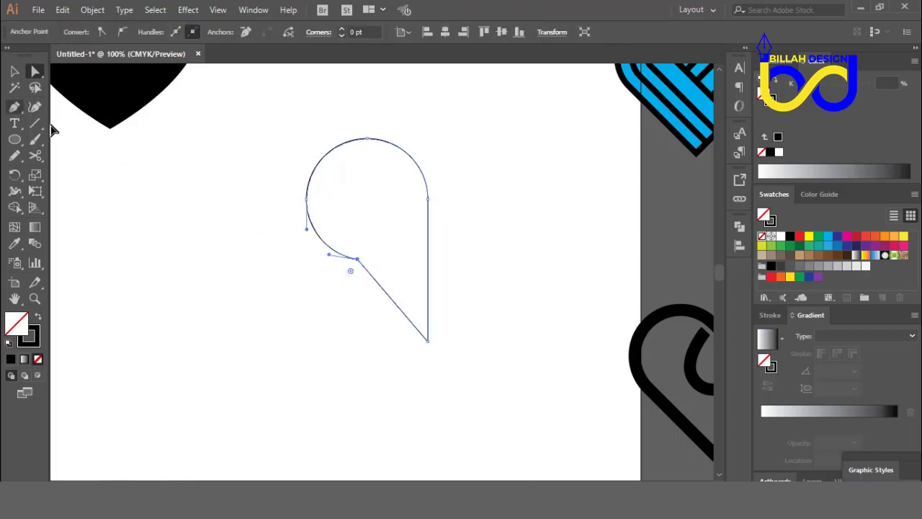
{"action": "left_click", "coordinate": [249, 205]}
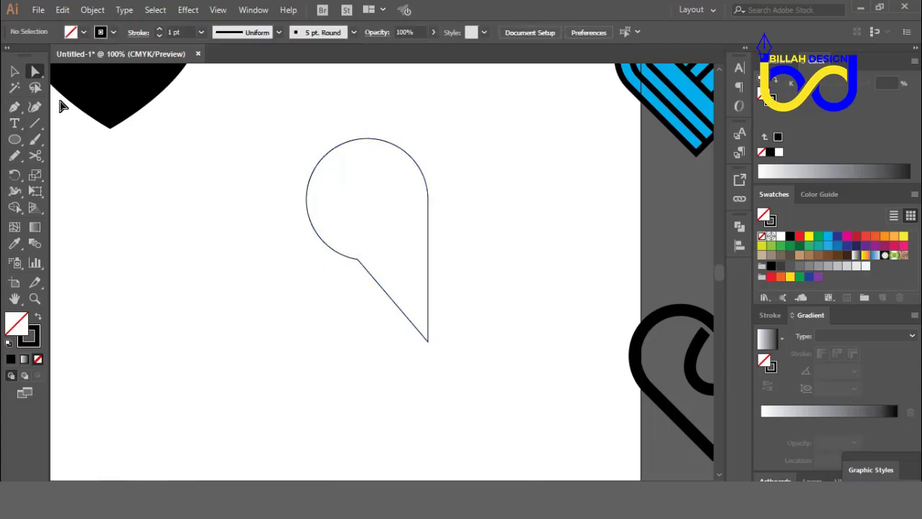
{"action": "left_click", "coordinate": [349, 273]}
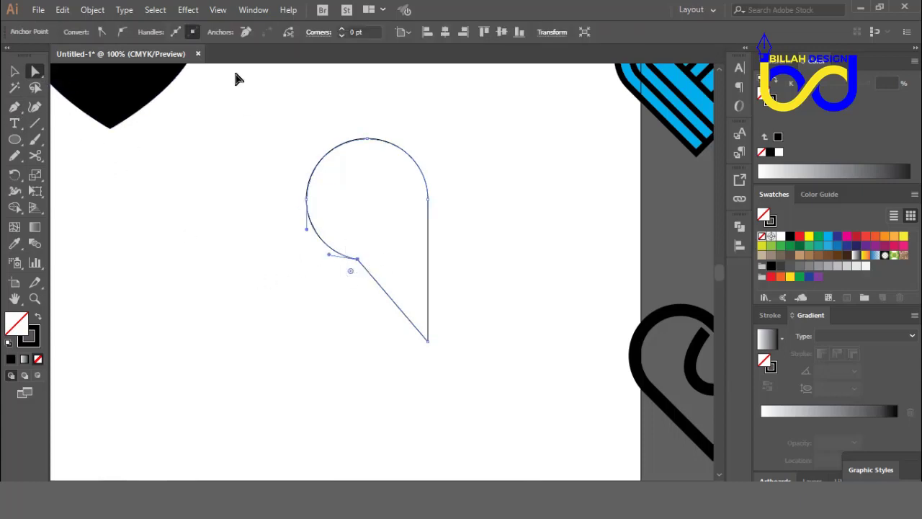
{"action": "left_click", "coordinate": [248, 31]}
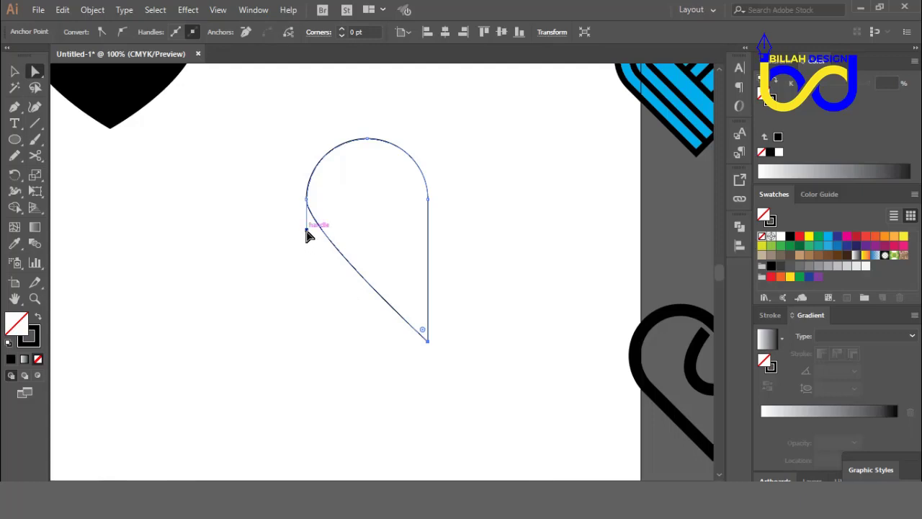
Extend the left anchor's lower handle straight down to bow the diagonal edge outward, and shift the finished half-heart slightly left
{"action": "left_click_drag", "start_coordinate": [305, 230], "coordinate": [307, 285]}
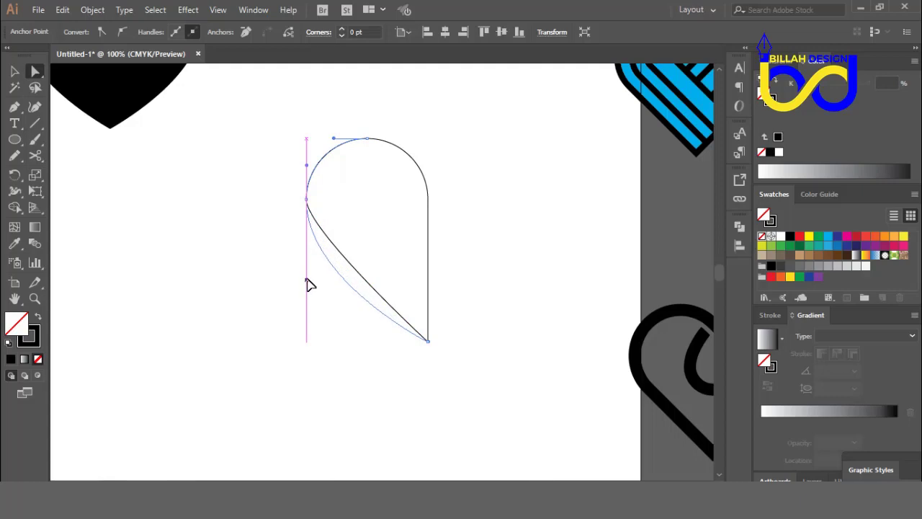
{"action": "left_click_drag", "start_coordinate": [307, 285], "coordinate": [307, 285]}
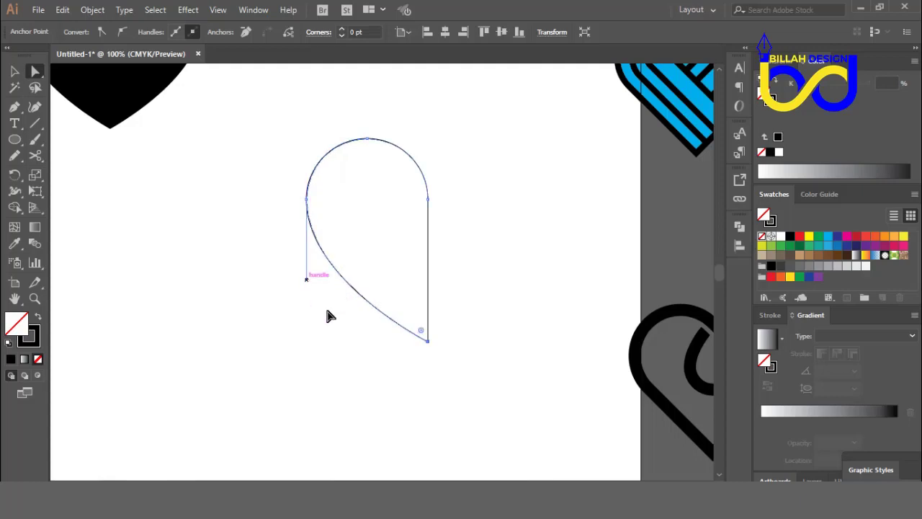
{"action": "left_click", "coordinate": [392, 361]}
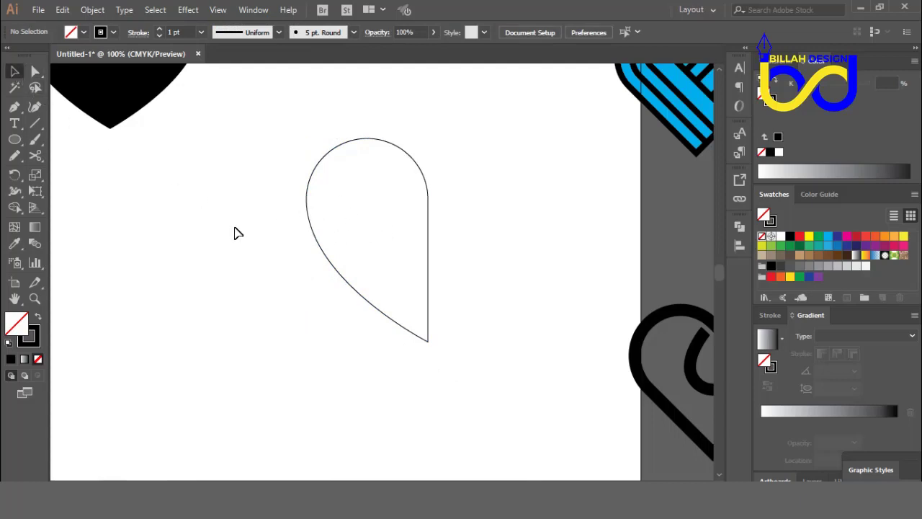
{"action": "left_click_drag", "start_coordinate": [371, 139], "coordinate": [347, 145]}
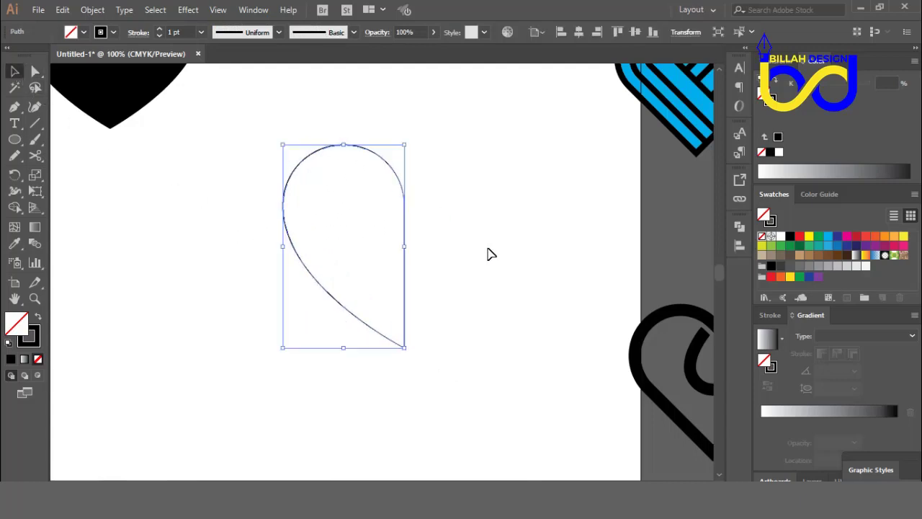
{"action": "left_click", "coordinate": [485, 261]}
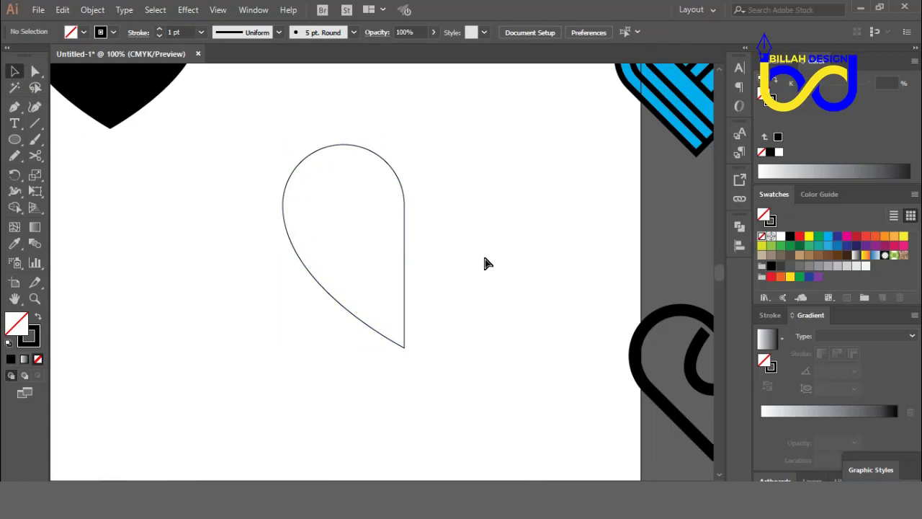
Create a mirrored copy of the half-heart by reflecting it across the vertical axis
{"action": "key", "text": "ctrl+minus"}
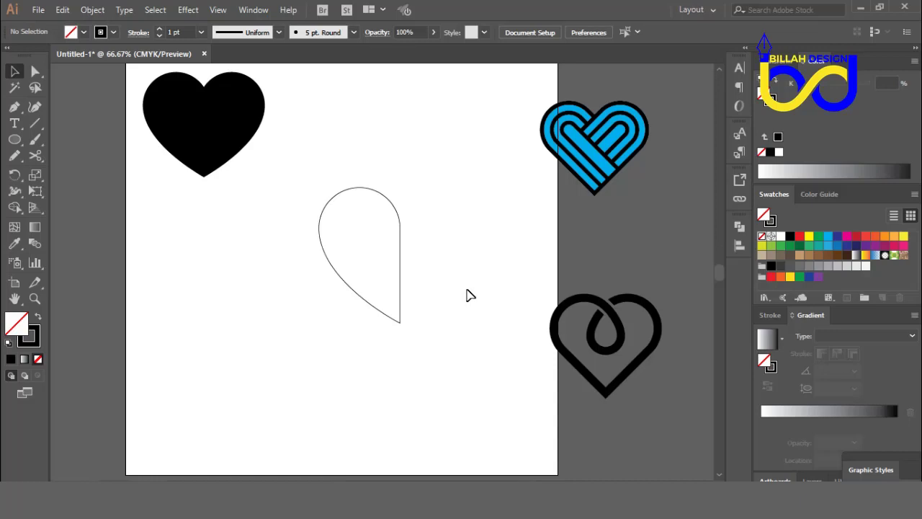
{"action": "left_click_drag", "start_coordinate": [430, 171], "coordinate": [346, 240]}
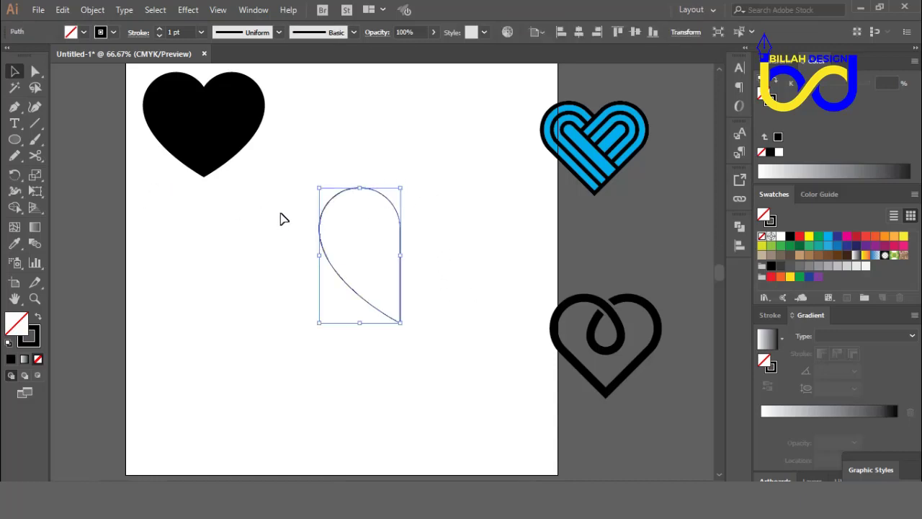
{"action": "right_click", "coordinate": [362, 214]}
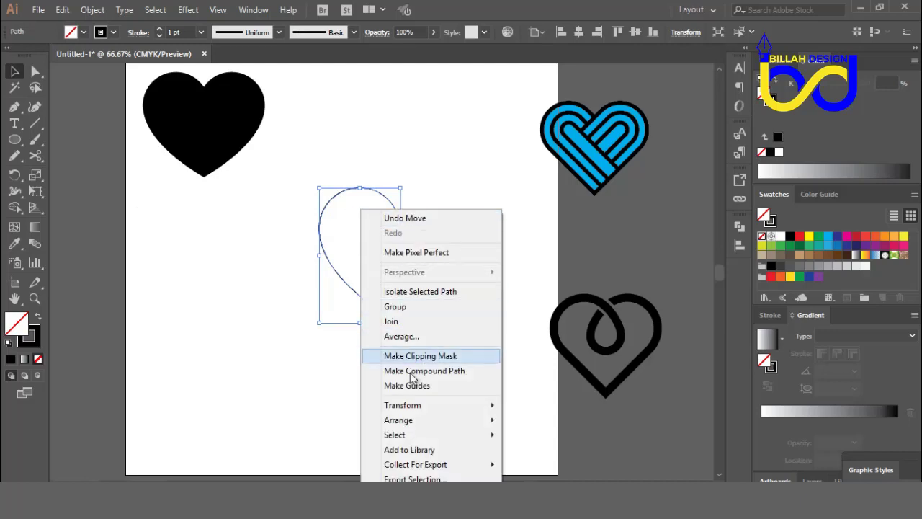
{"action": "mouse_move", "coordinate": [414, 408]}
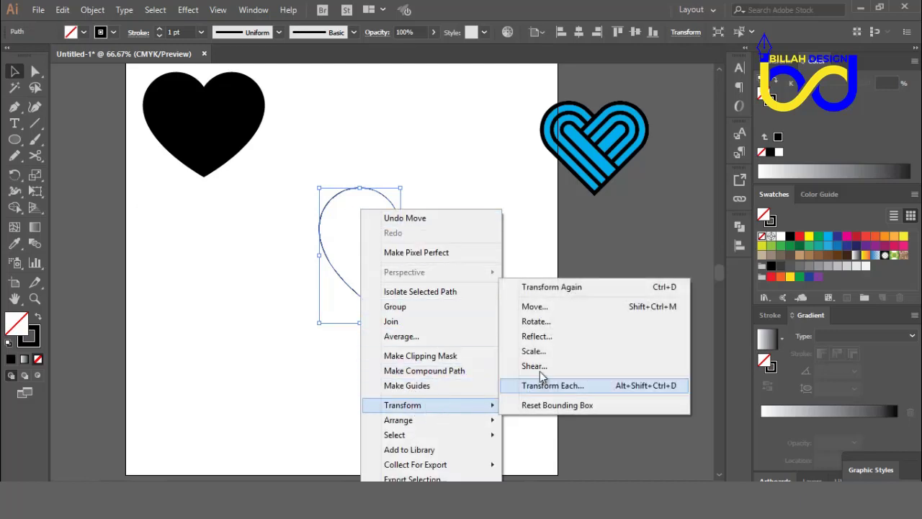
{"action": "left_click", "coordinate": [537, 337]}
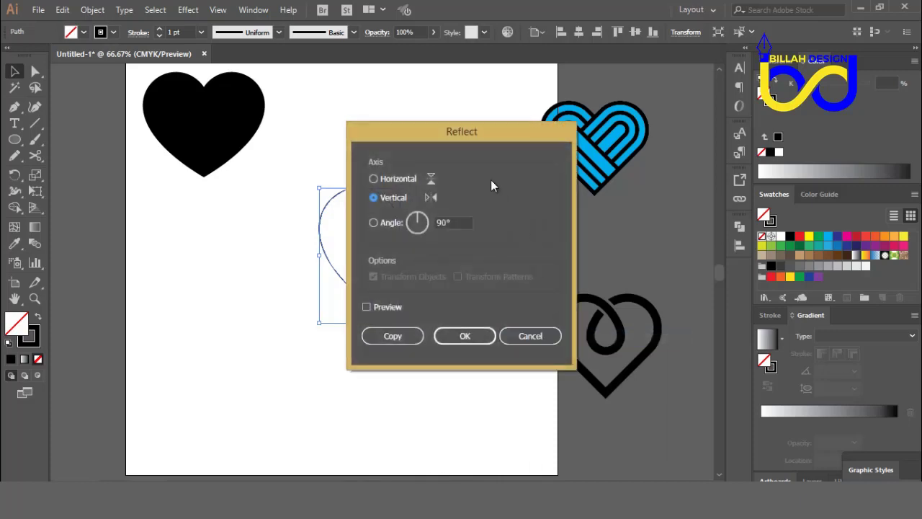
{"action": "left_click_drag", "start_coordinate": [458, 131], "coordinate": [599, 131]}
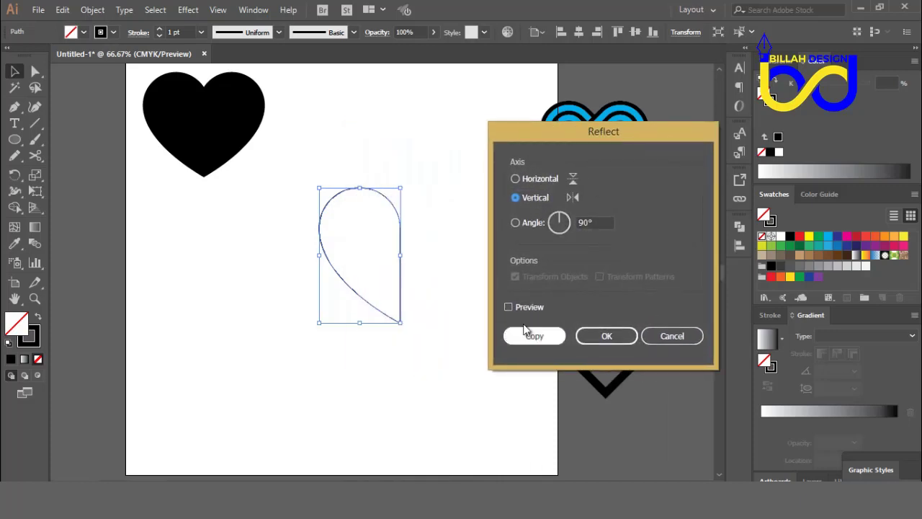
{"action": "left_click", "coordinate": [508, 307]}
{"action": "left_click", "coordinate": [507, 306]}
{"action": "left_click", "coordinate": [507, 307]}
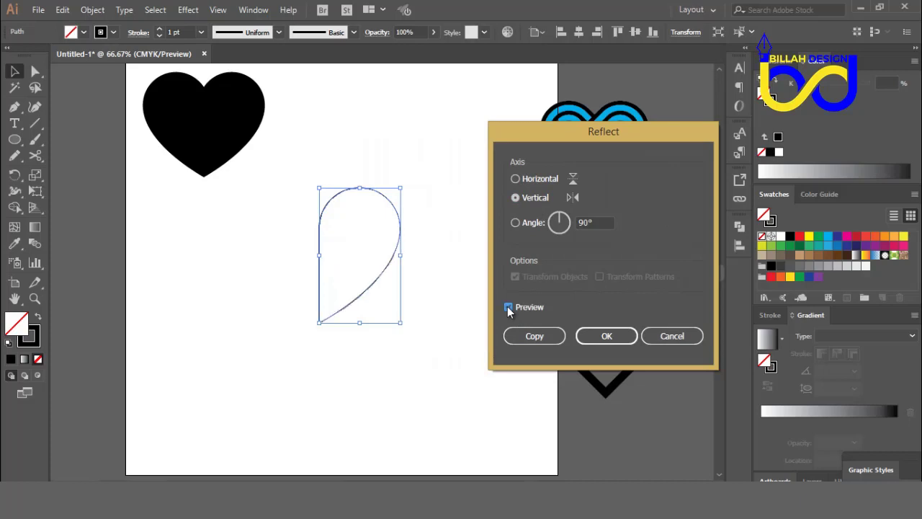
{"action": "left_click", "coordinate": [508, 306]}
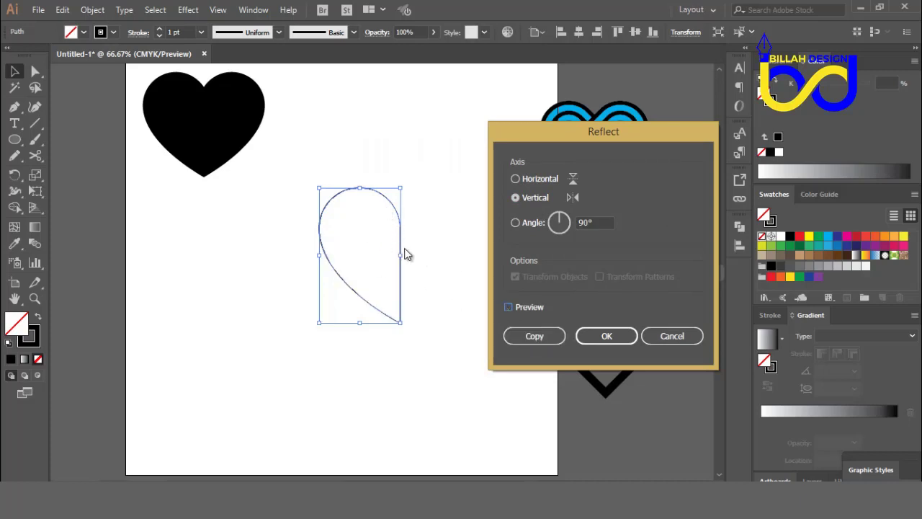
{"action": "left_click", "coordinate": [538, 338]}
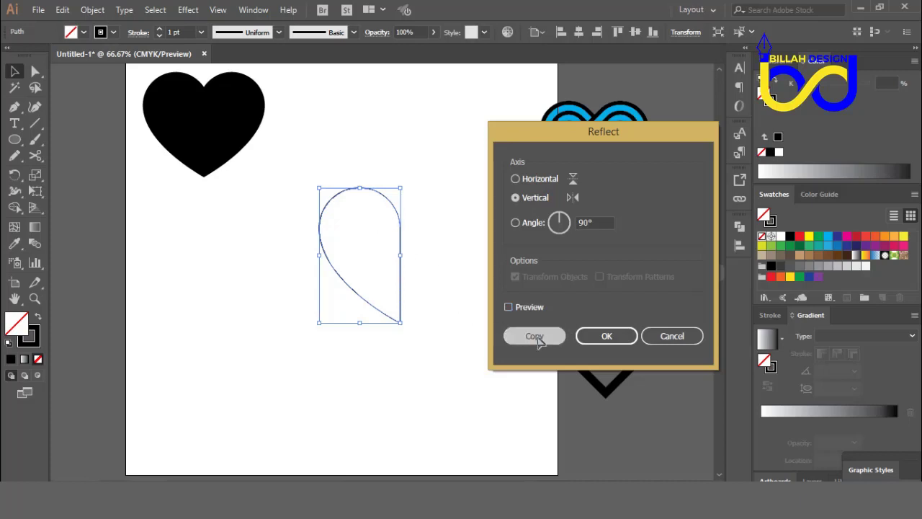
Move the mirrored half-heart 180 pt horizontally to the right so its straight edge meets the original's
{"action": "left_click", "coordinate": [443, 391]}
{"action": "key", "text": "ctrl+plus"}
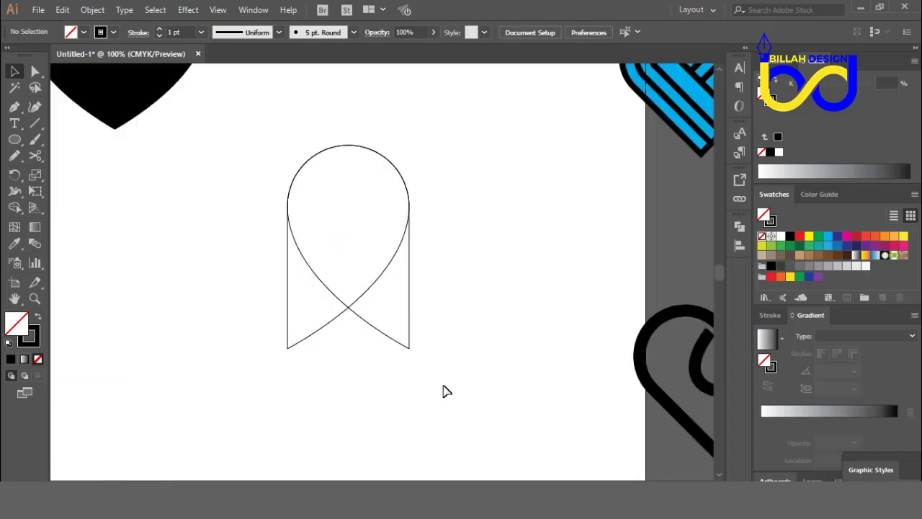
{"action": "left_click_drag", "start_coordinate": [454, 397], "coordinate": [411, 381]}
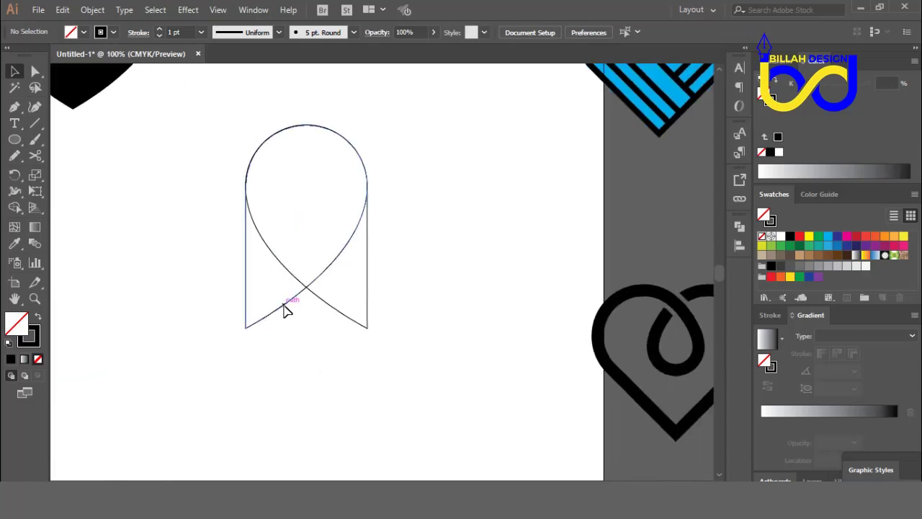
{"action": "left_click_drag", "start_coordinate": [285, 310], "coordinate": [404, 325]}
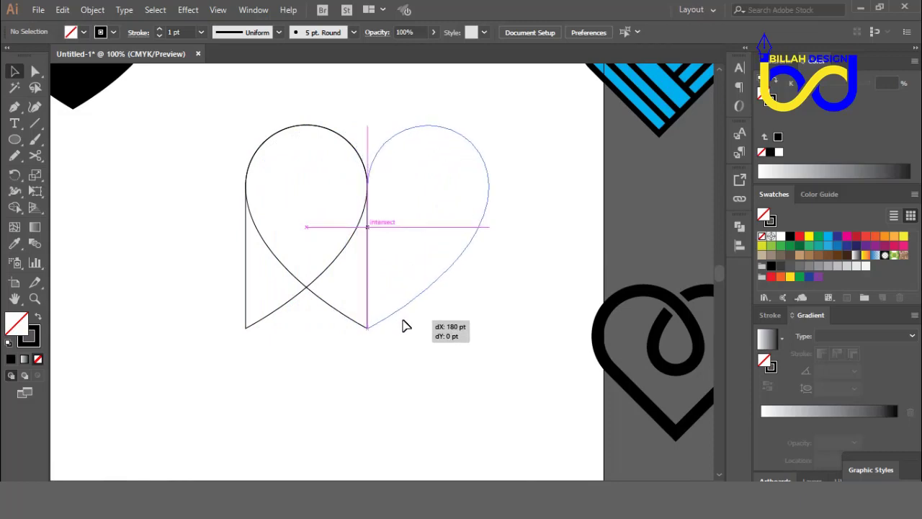
{"action": "left_click_drag", "start_coordinate": [404, 325], "coordinate": [403, 326]}
{"action": "left_click", "coordinate": [439, 393]}
Unite the two touching heart halves into one outline with Pathfinder
{"action": "left_click_drag", "start_coordinate": [351, 386], "coordinate": [427, 247]}
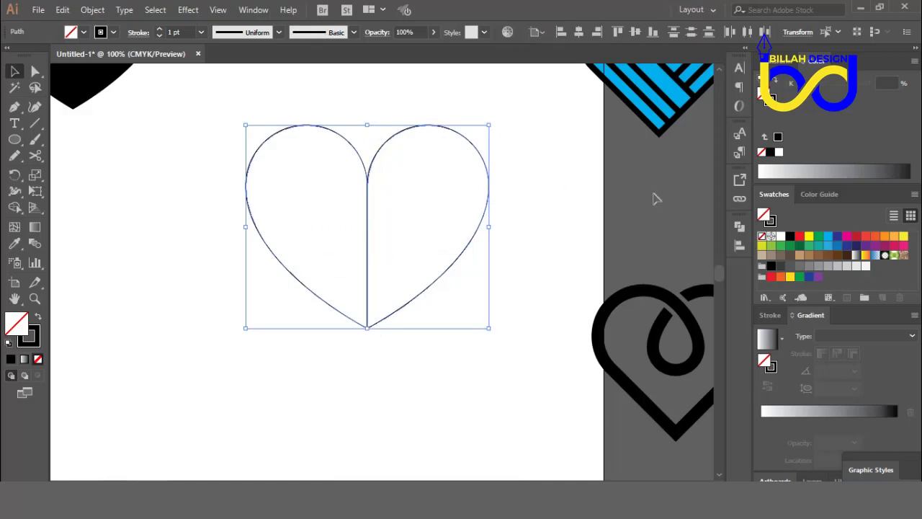
{"action": "left_click", "coordinate": [738, 225]}
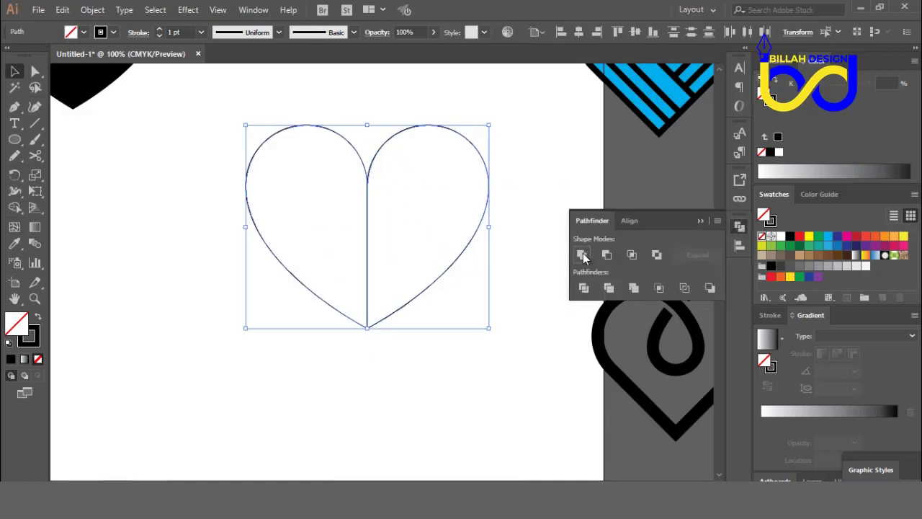
{"action": "left_click", "coordinate": [583, 255]}
{"action": "left_click", "coordinate": [738, 225]}
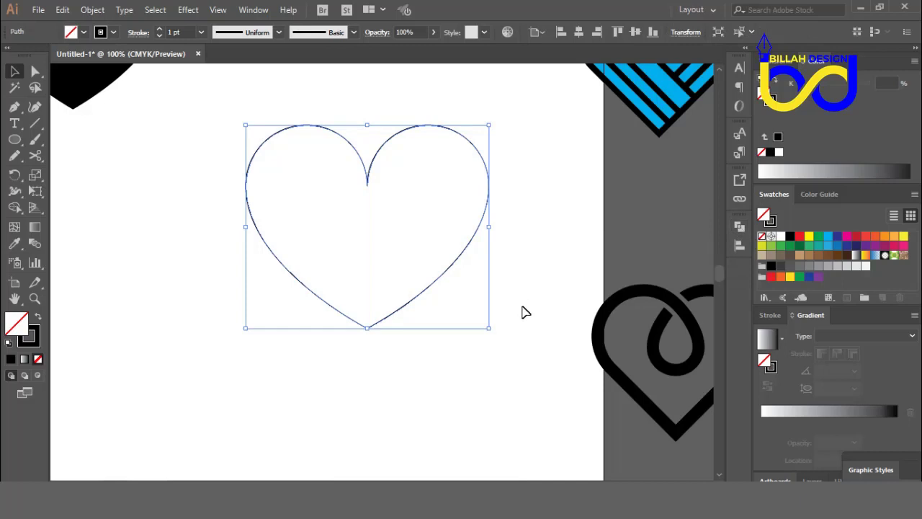
{"action": "left_click", "coordinate": [433, 357]}
Swap the united heart's fill and stroke to make it solid black without an outline
{"action": "left_click", "coordinate": [363, 277]}
{"action": "left_click", "coordinate": [38, 317]}
{"action": "left_click", "coordinate": [444, 373]}
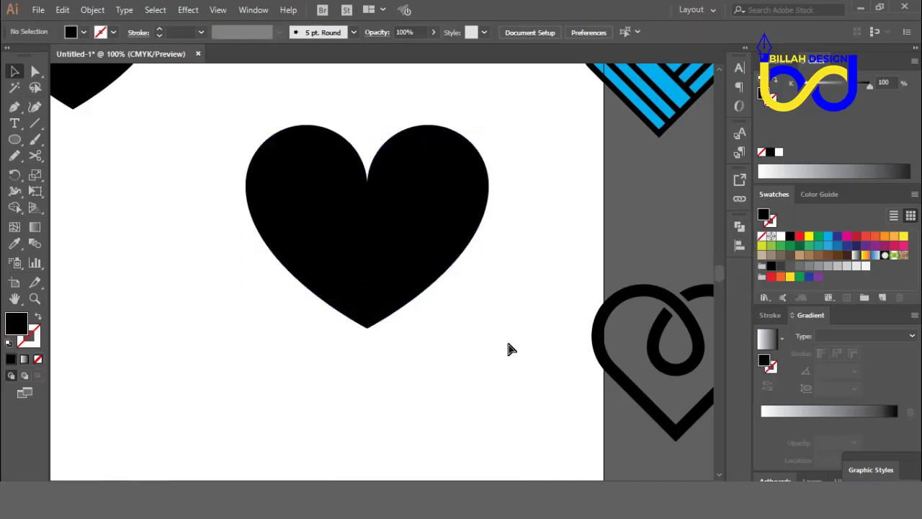
Shift the new heart slightly up and the reference heart slightly down on the artboard
{"action": "key", "text": "ctrl+minus"}
{"action": "key", "text": "ctrl+minus"}
{"action": "key", "text": "ctrl+minus"}
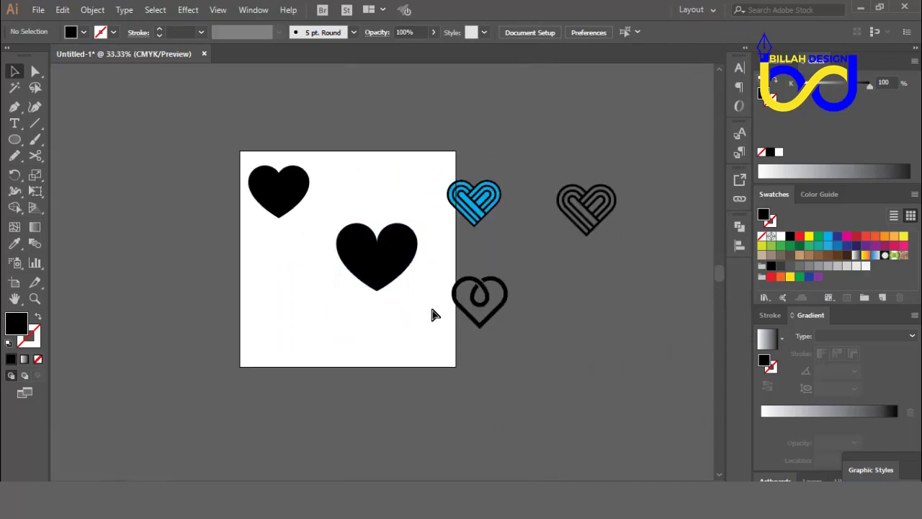
{"action": "key", "text": "ctrl+plus"}
{"action": "key", "text": "ctrl+plus"}
{"action": "left_click_drag", "start_coordinate": [461, 308], "coordinate": [470, 324]}
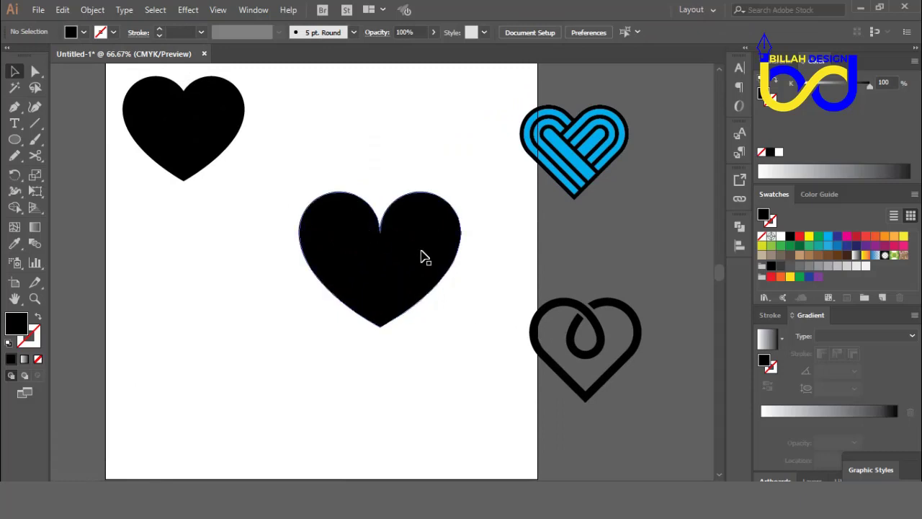
{"action": "left_click_drag", "start_coordinate": [471, 359], "coordinate": [470, 356]}
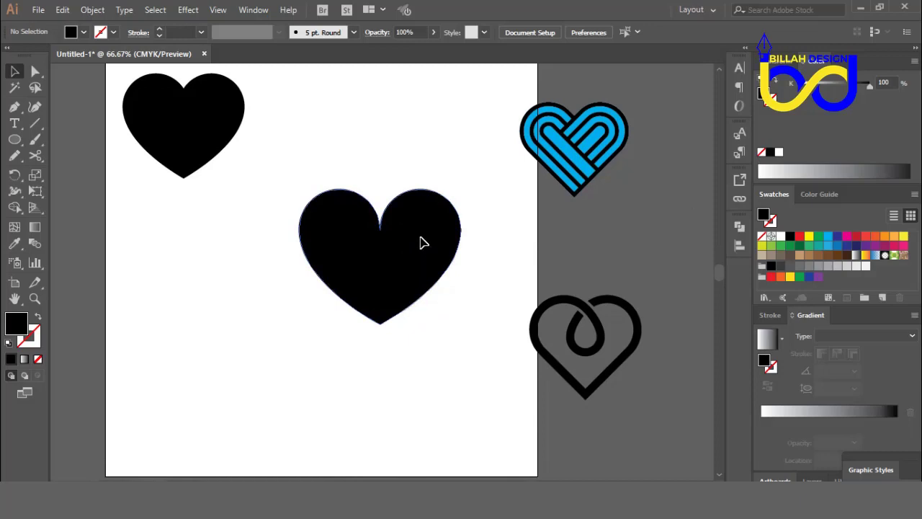
{"action": "left_click_drag", "start_coordinate": [422, 240], "coordinate": [422, 225]}
{"action": "left_click", "coordinate": [461, 334]}
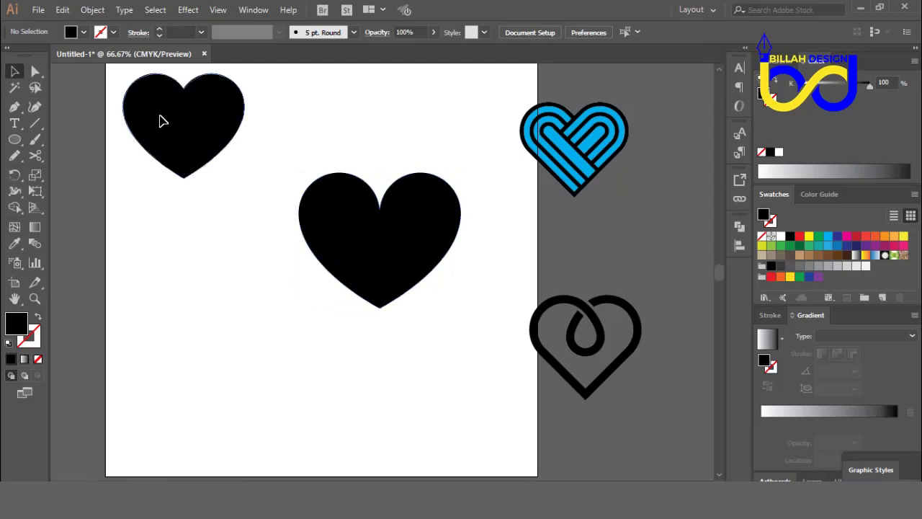
{"action": "left_click_drag", "start_coordinate": [159, 120], "coordinate": [159, 134]}
{"action": "left_click", "coordinate": [288, 306]}
{"action": "left_click", "coordinate": [408, 287]}
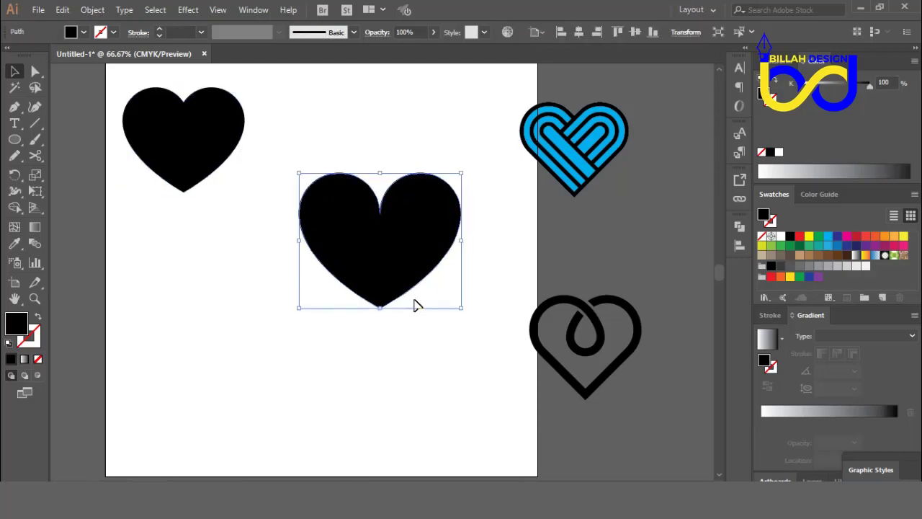
{"action": "left_click", "coordinate": [444, 363]}
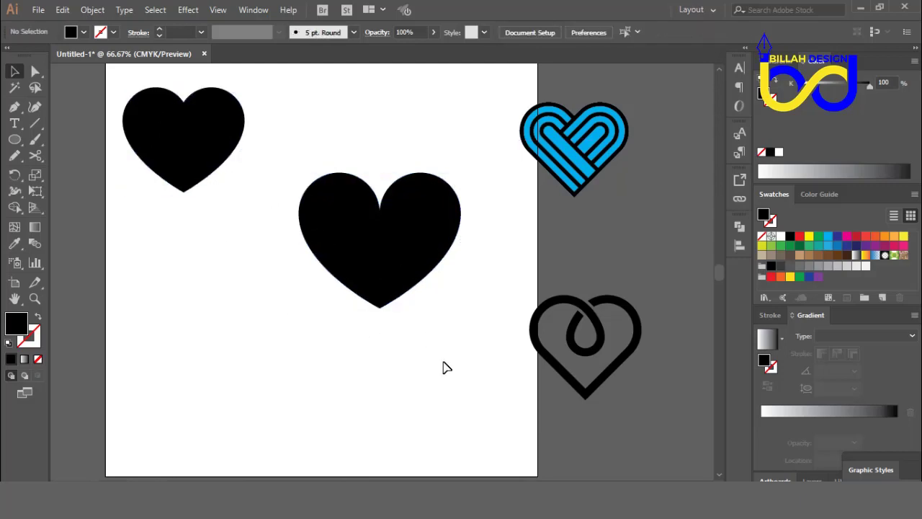
Undo the heart moves, the fill swap, the union and the half's placement, back to the freshly mirrored half-hearts
{"action": "key", "text": "ctrl+z"}
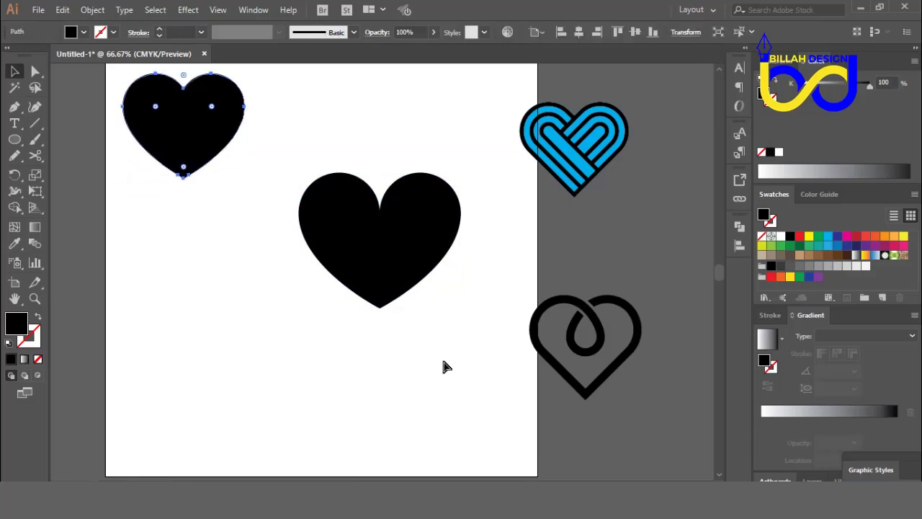
{"action": "key", "text": "ctrl+z"}
{"action": "key", "text": "shift+x"}
{"action": "key", "text": "ctrl+z"}
{"action": "key", "text": "ctrl+z"}
{"action": "key", "text": "ctrl+z"}
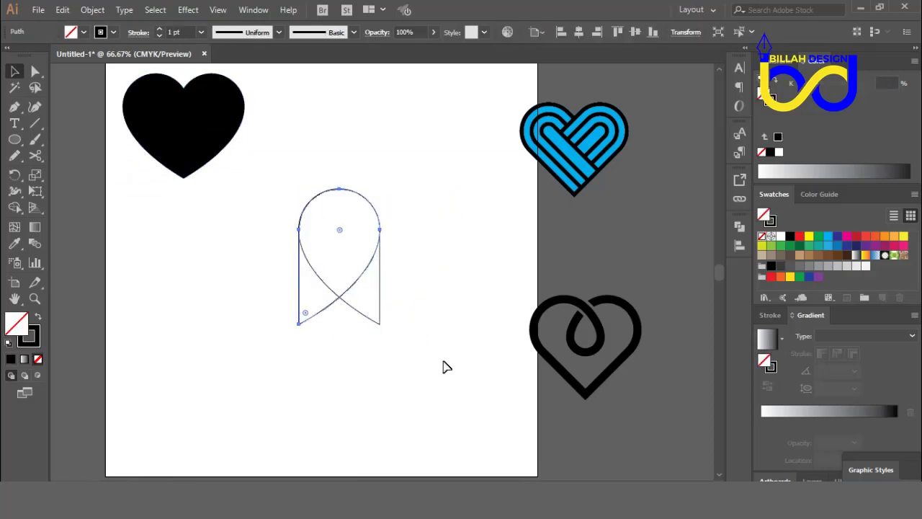
Move the mirrored half-heart horizontally to the right until only a narrow strip overlaps the original half
{"action": "left_click", "coordinate": [460, 374]}
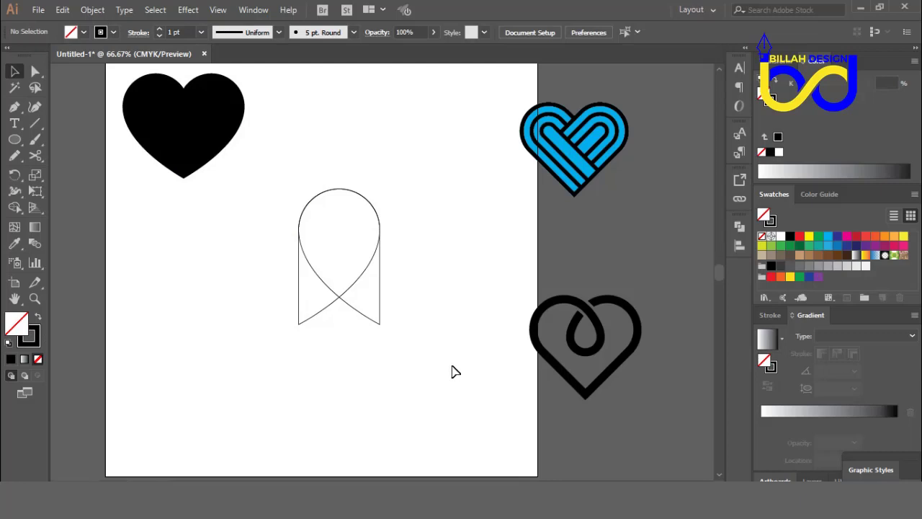
{"action": "left_click_drag", "start_coordinate": [350, 295], "coordinate": [423, 295]}
{"action": "left_click", "coordinate": [461, 373]}
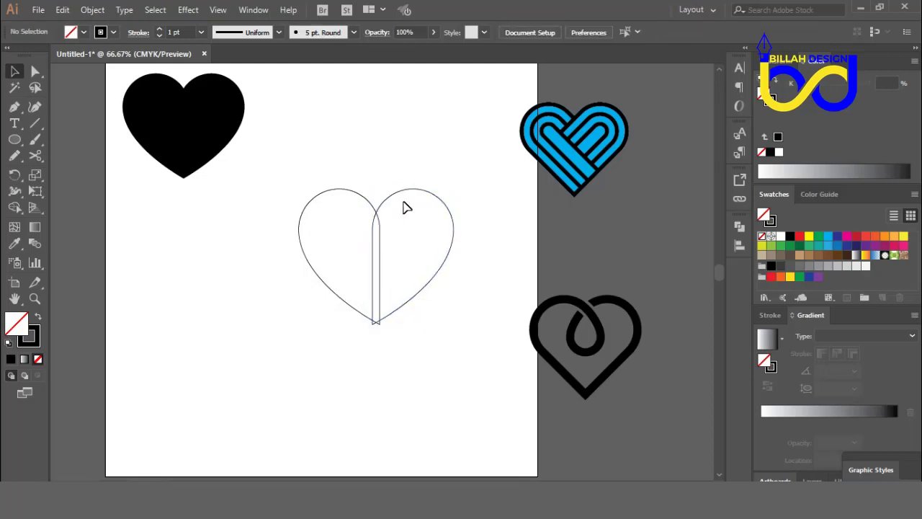
Swap fill and stroke on both overlapping halves so they are solid black without an outline
{"action": "left_click_drag", "start_coordinate": [305, 163], "coordinate": [344, 265]}
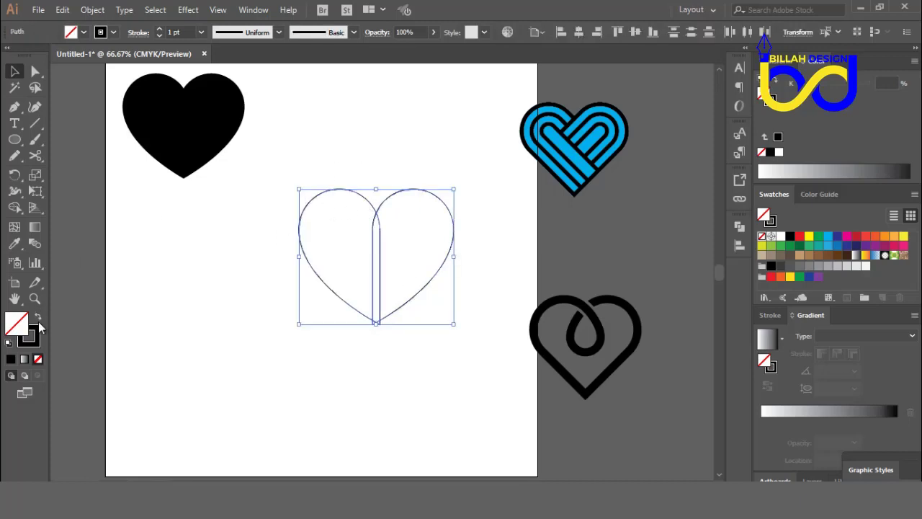
{"action": "left_click", "coordinate": [38, 319]}
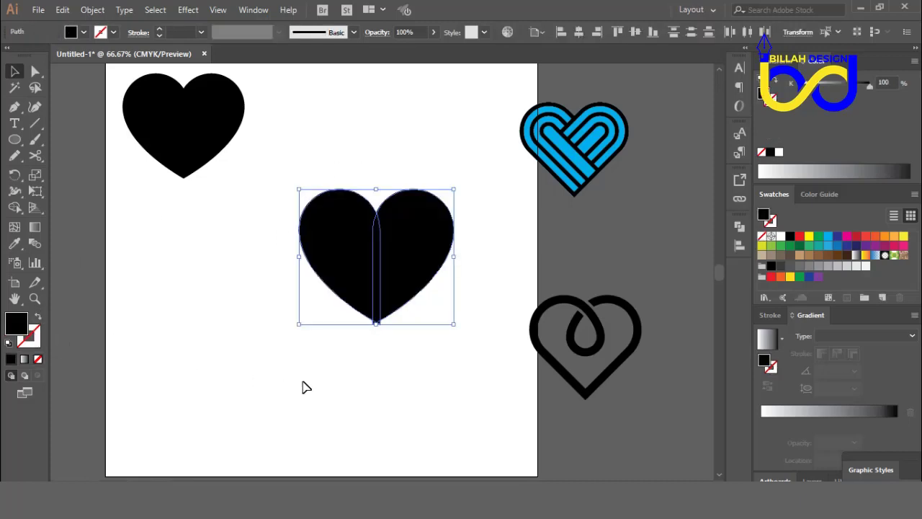
{"action": "left_click", "coordinate": [441, 389]}
Nudge the right half-heart slightly further left to widen its overlap with the left half
{"action": "left_click", "coordinate": [425, 267]}
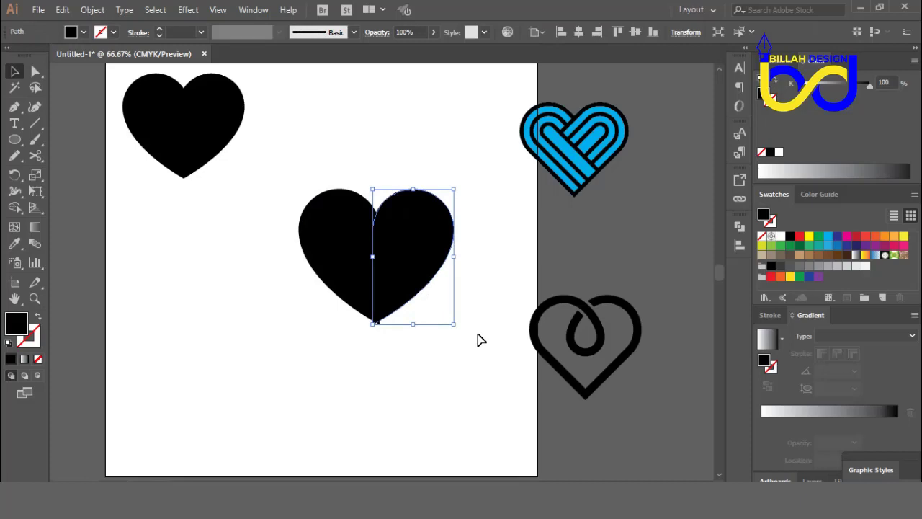
{"action": "left_click", "coordinate": [483, 343]}
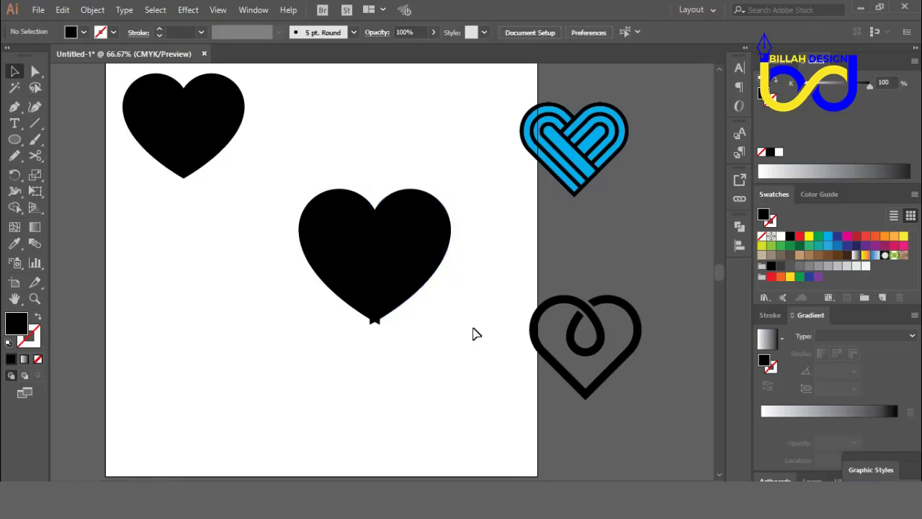
{"action": "left_click", "coordinate": [438, 293]}
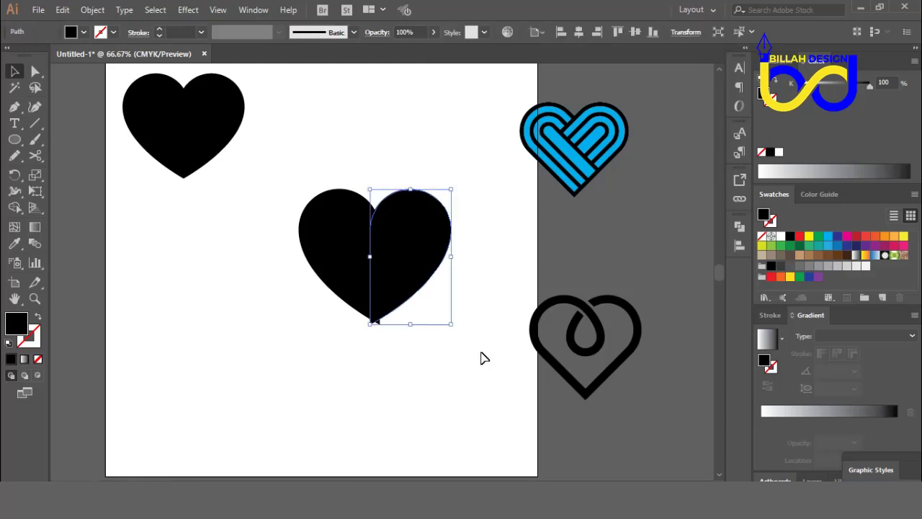
{"action": "key", "text": "Left"}
{"action": "key", "text": "Right"}
{"action": "key", "text": "Right"}
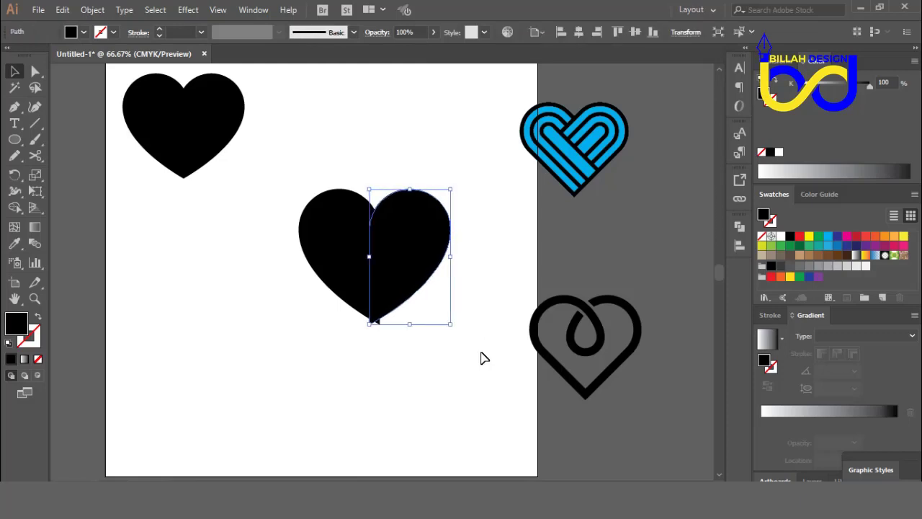
{"action": "key", "text": "Left"}
{"action": "left_click", "coordinate": [486, 368]}
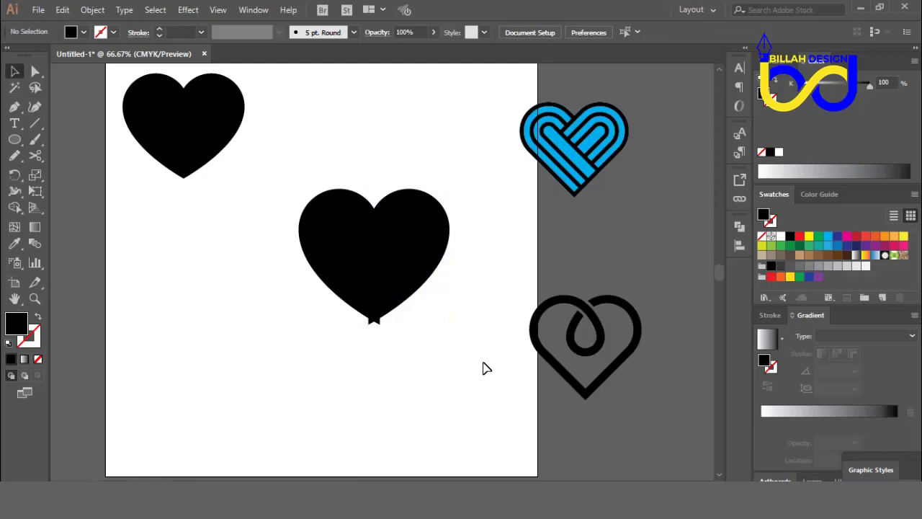
Divide the two overlapping half-hearts with Pathfinder and ungroup the resulting pieces
{"action": "left_click_drag", "start_coordinate": [350, 385], "coordinate": [427, 268]}
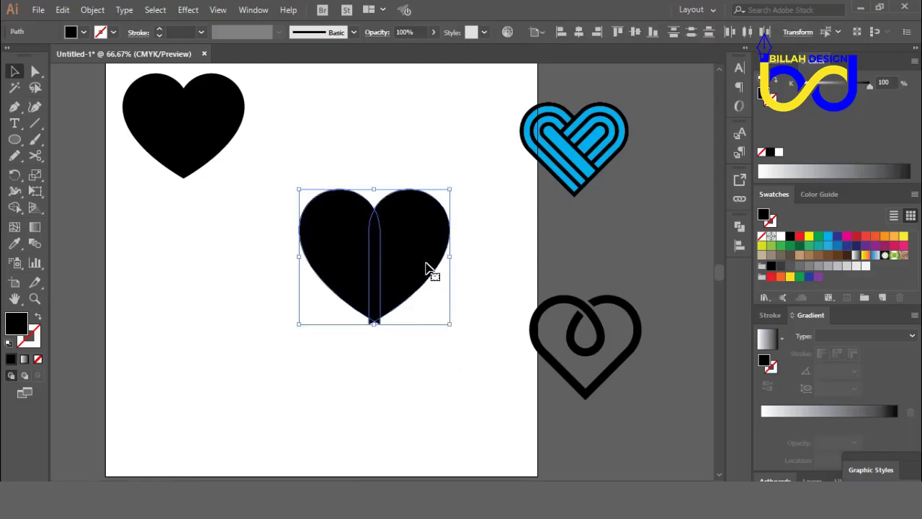
{"action": "left_click", "coordinate": [741, 228]}
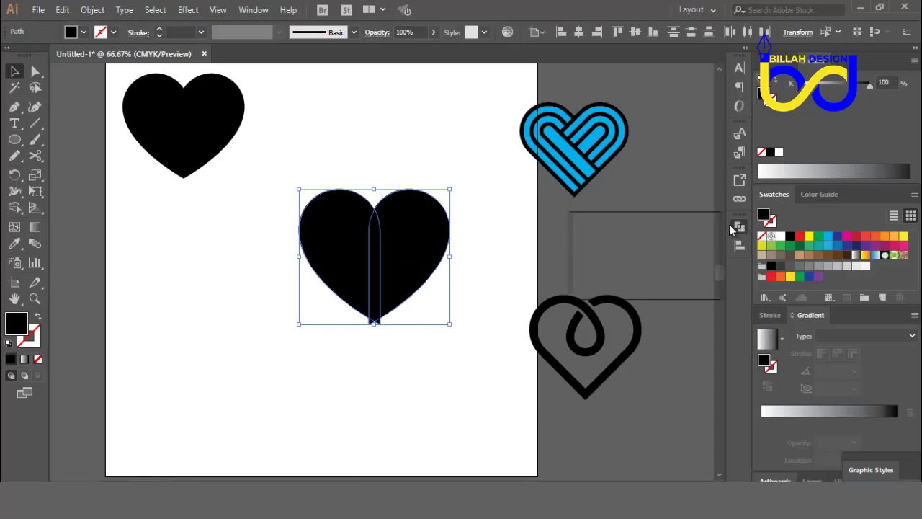
{"action": "key", "text": "ctrl+g"}
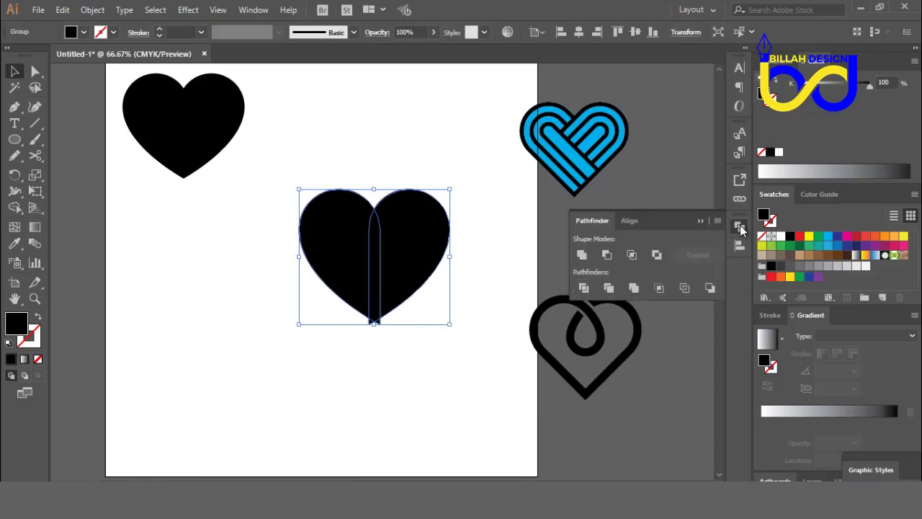
{"action": "left_click", "coordinate": [739, 226]}
{"action": "right_click", "coordinate": [503, 247]}
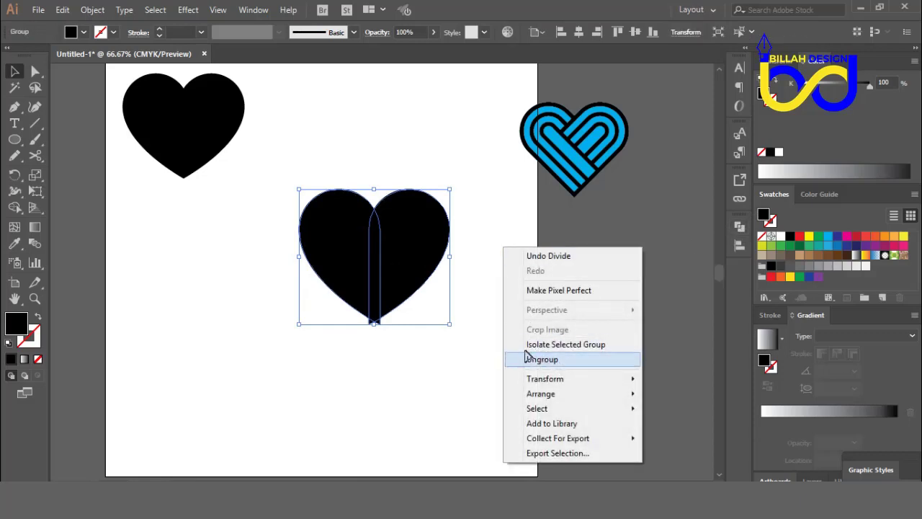
{"action": "left_click", "coordinate": [531, 356]}
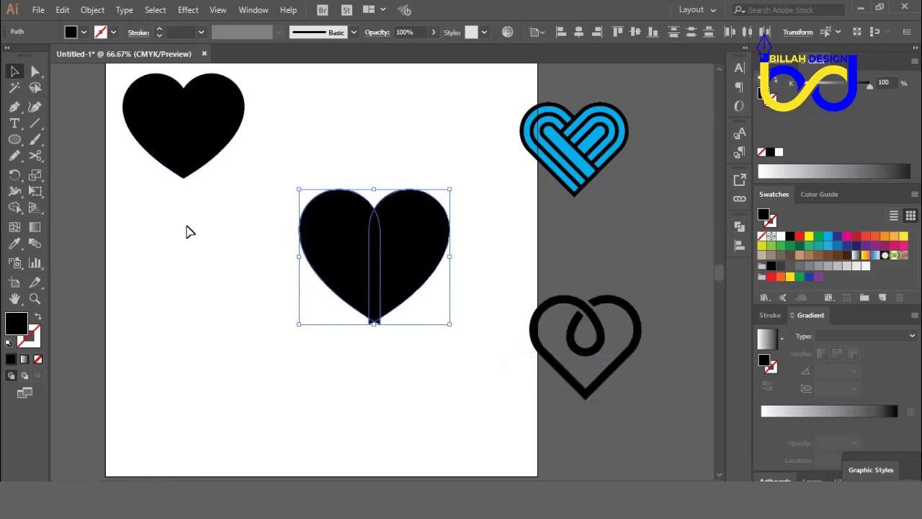
Delete the small leftover pieces sticking out below the heart's bottom tip
{"action": "left_click", "coordinate": [397, 384]}
{"action": "left_click_drag", "start_coordinate": [382, 328], "coordinate": [471, 165]}
{"action": "key", "text": "Delete"}
{"action": "key", "text": "Delete"}
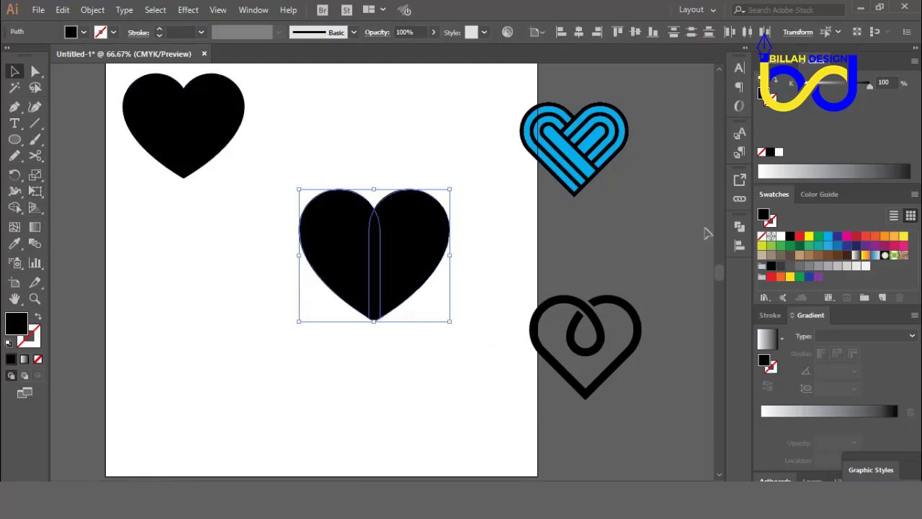
Unite the remaining heart pieces into one shape and move it slightly up and to the left on the artboard
{"action": "left_click", "coordinate": [739, 229]}
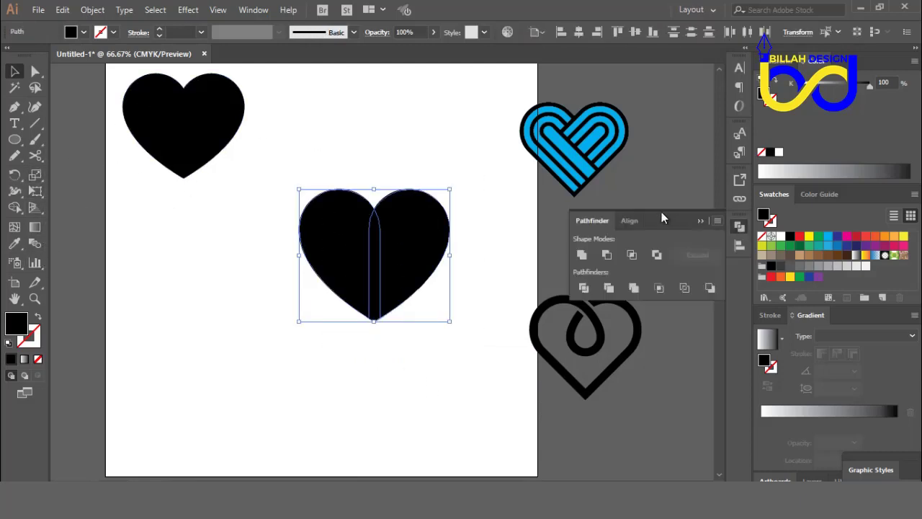
{"action": "left_click", "coordinate": [583, 256]}
{"action": "left_click", "coordinate": [513, 261]}
{"action": "left_click_drag", "start_coordinate": [409, 246], "coordinate": [408, 204]}
{"action": "left_click", "coordinate": [440, 334]}
{"action": "mouse_move", "coordinate": [393, 238]}
{"action": "left_mouse_down"}
{"action": "mouse_move", "coordinate": [379, 279]}
{"action": "mouse_move", "coordinate": [389, 251]}
{"action": "left_mouse_up"}
{"action": "left_click", "coordinate": [428, 353]}
{"action": "left_click", "coordinate": [442, 352]}
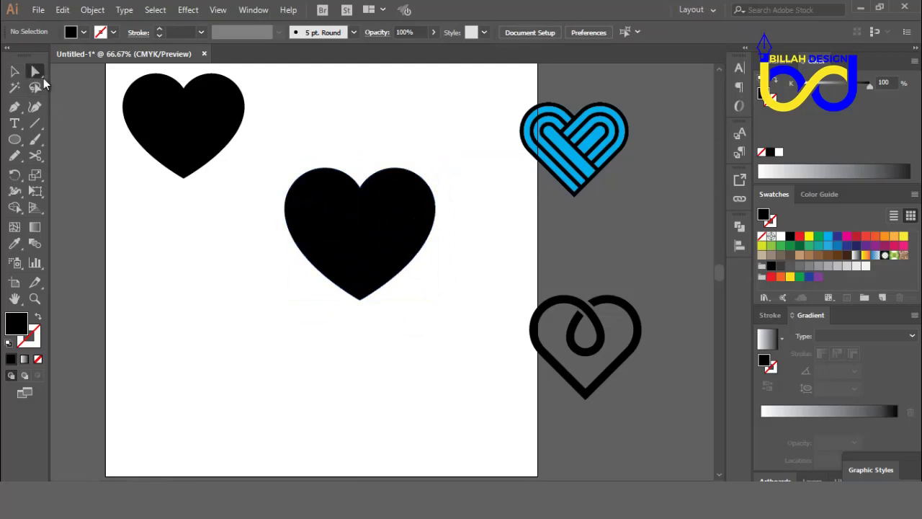
Try raising the anchor points at the heart's bottom tip, and move them back down to where they were
{"action": "left_click_drag", "start_coordinate": [324, 320], "coordinate": [391, 288]}
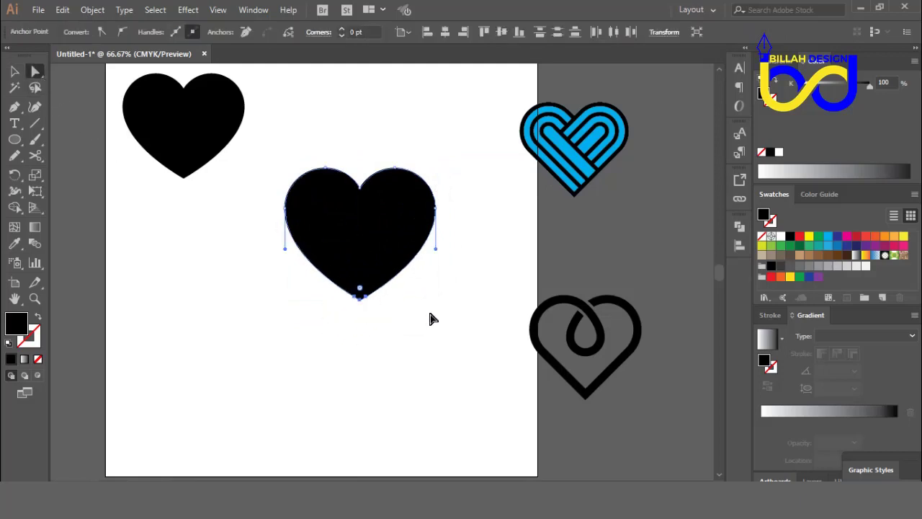
{"action": "key", "text": "Up"}
{"action": "key", "text": "Up"}
{"action": "key", "text": "Up"}
{"action": "key", "text": "Up"}
{"action": "key", "text": "Up"}
{"action": "key", "text": "Up"}
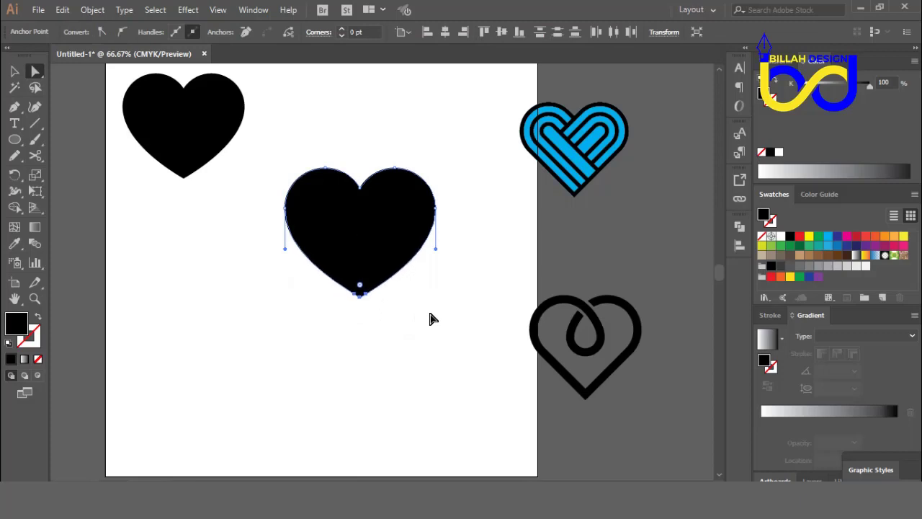
{"action": "key", "text": "Down"}
{"action": "key", "text": "Down"}
{"action": "key", "text": "Down"}
{"action": "key", "text": "Down"}
{"action": "key", "text": "Down"}
{"action": "key", "text": "Down"}
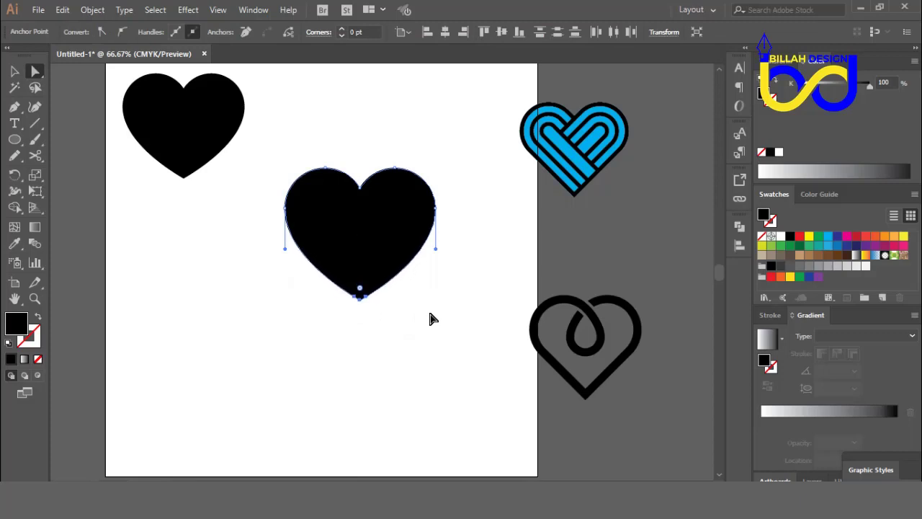
Examine the anchor points around the united heart's bottom tip at close range
{"action": "key", "text": "ctrl+="}
{"action": "key", "text": "ctrl+="}
{"action": "key", "text": "ctrl+="}
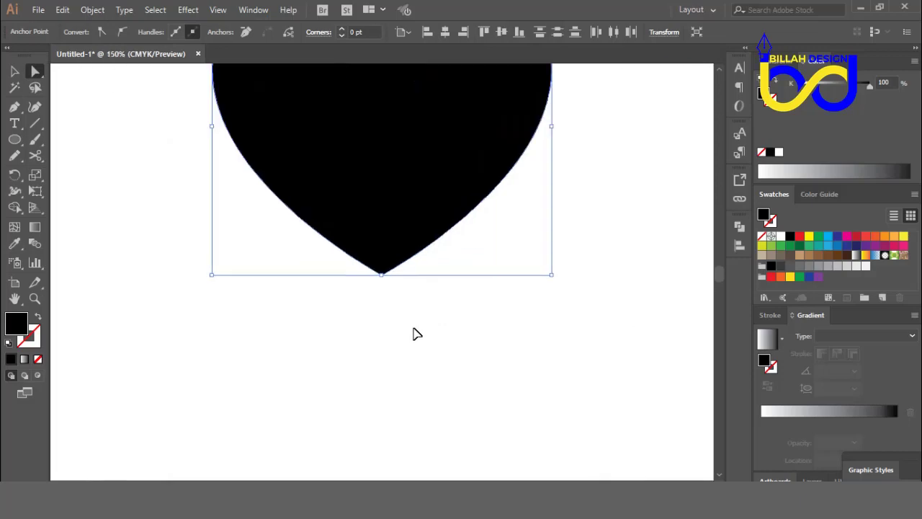
{"action": "left_click_drag", "start_coordinate": [453, 325], "coordinate": [447, 345]}
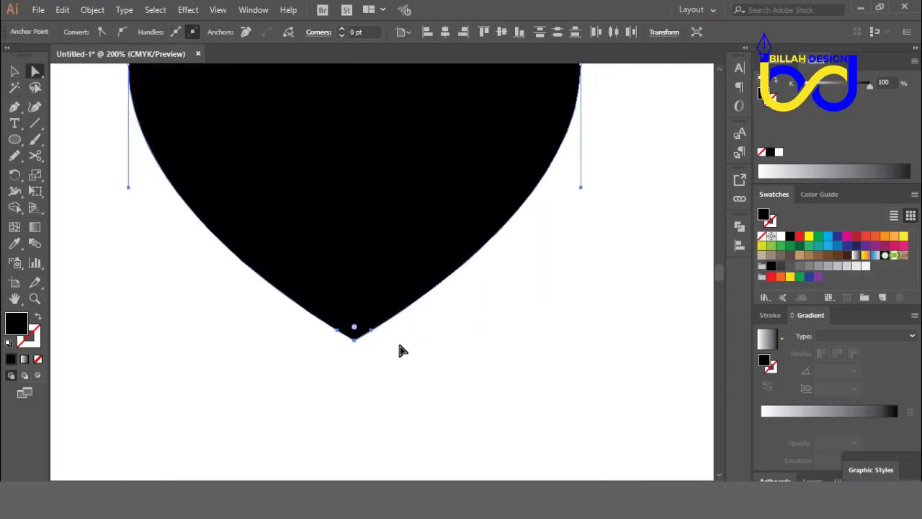
{"action": "left_click", "coordinate": [400, 343]}
{"action": "left_click", "coordinate": [371, 330]}
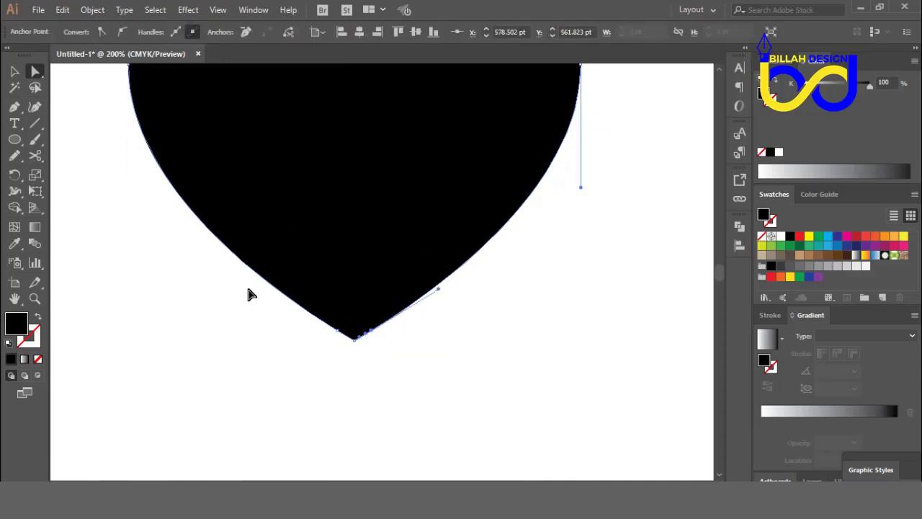
{"action": "key", "text": "ctrl+minus"}
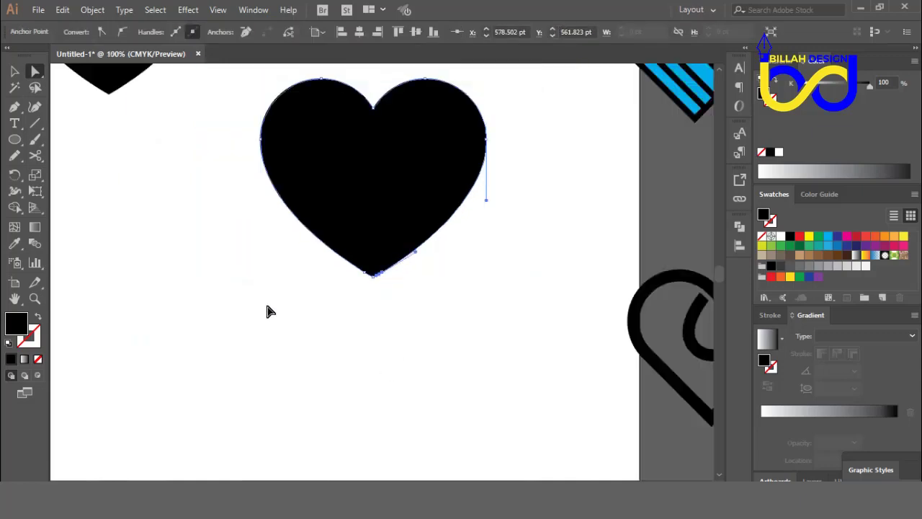
{"action": "left_click_drag", "start_coordinate": [475, 310], "coordinate": [487, 321]}
{"action": "left_click", "coordinate": [401, 278]}
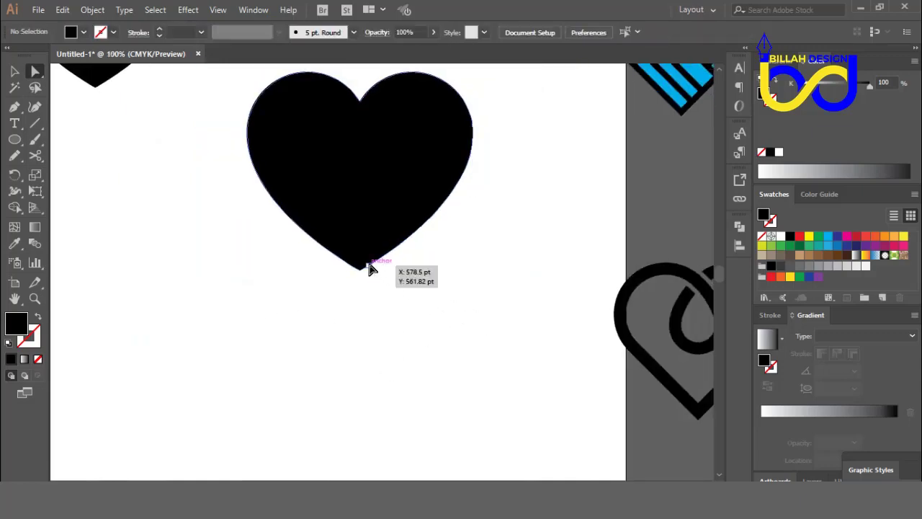
{"action": "left_click", "coordinate": [368, 265]}
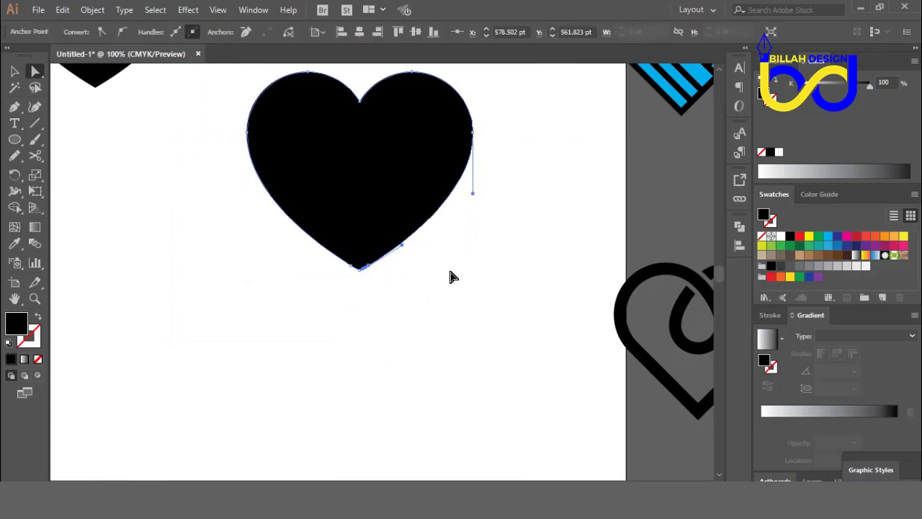
{"action": "left_click", "coordinate": [454, 328]}
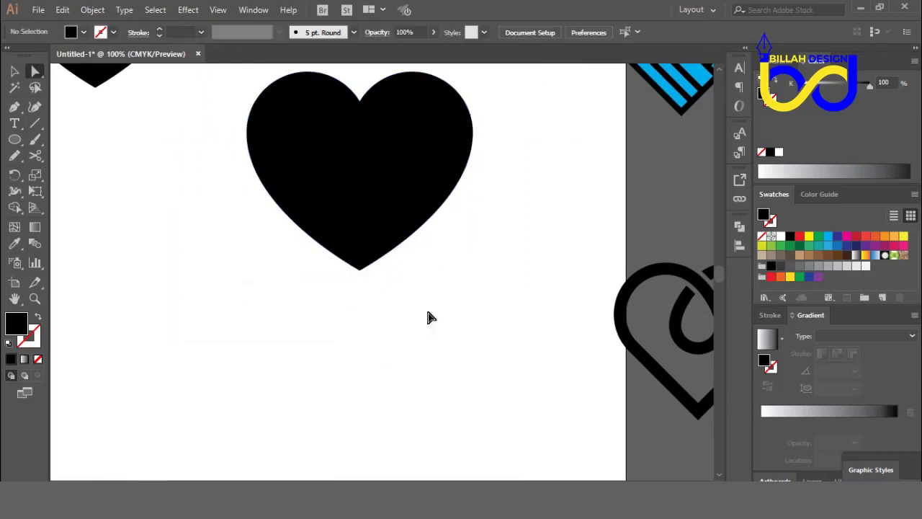
Delete the smaller solid reference heart and move the finished solid heart to the artboard's upper-left corner
{"action": "key", "text": "ctrl+minus"}
{"action": "key", "text": "ctrl+minus"}
{"action": "key", "text": "ctrl+minus"}
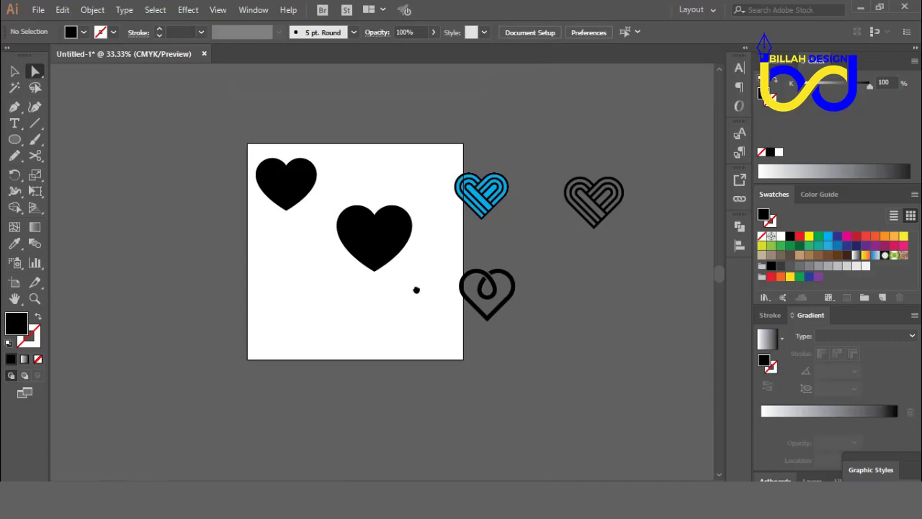
{"action": "key", "text": "v"}
{"action": "left_click_drag", "start_coordinate": [300, 195], "coordinate": [227, 156]}
{"action": "key", "text": "Delete"}
{"action": "left_click_drag", "start_coordinate": [370, 247], "coordinate": [211, 160]}
{"action": "left_click", "coordinate": [430, 343]}
{"action": "left_click_drag", "start_coordinate": [430, 343], "coordinate": [421, 328]}
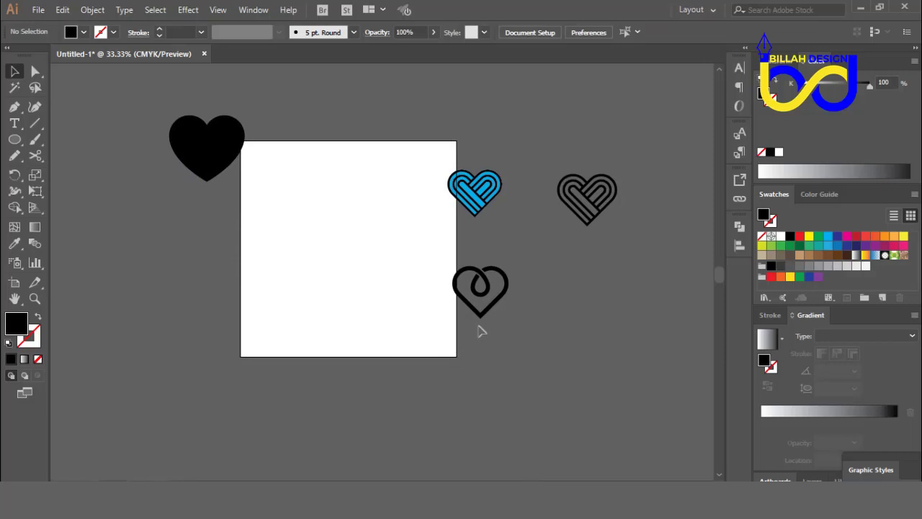
Place the looped outline heart in the artboard's upper-left area and shift the solid heart clear of the artboard
{"action": "left_click", "coordinate": [487, 284]}
{"action": "left_click_drag", "start_coordinate": [487, 284], "coordinate": [299, 228]}
{"action": "left_click", "coordinate": [427, 321]}
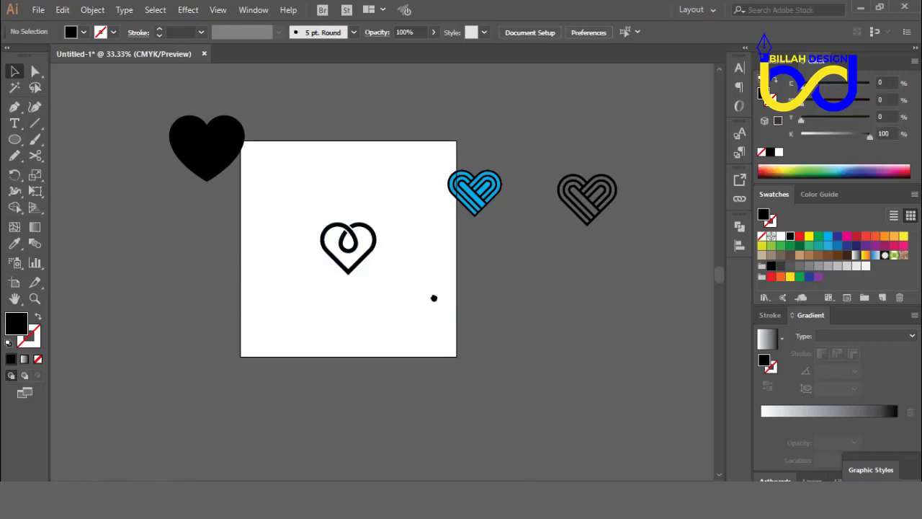
{"action": "left_click_drag", "start_coordinate": [434, 297], "coordinate": [466, 309]}
{"action": "left_click_drag", "start_coordinate": [259, 166], "coordinate": [241, 157]}
{"action": "left_click", "coordinate": [333, 299]}
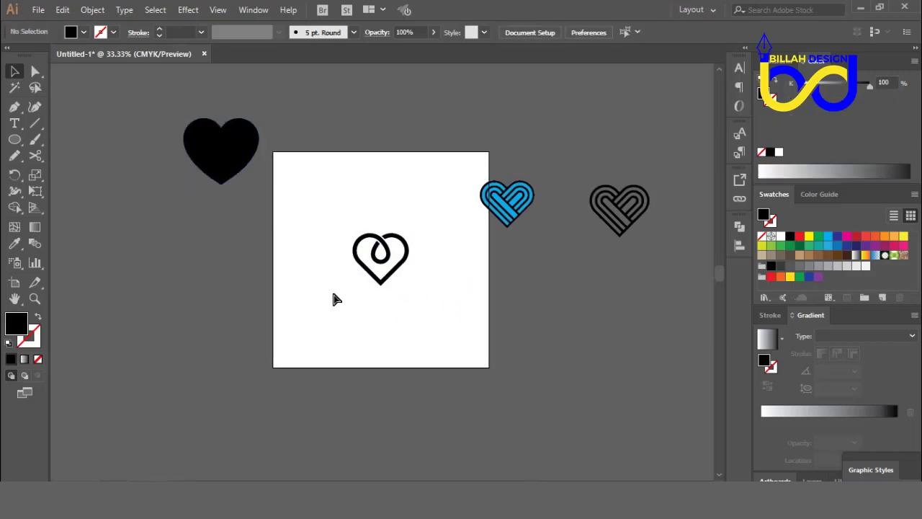
{"action": "key", "text": "ctrl+plus"}
{"action": "key", "text": "ctrl+plus"}
{"action": "left_click_drag", "start_coordinate": [484, 327], "coordinate": [413, 286]}
{"action": "left_click_drag", "start_coordinate": [408, 252], "coordinate": [295, 160]}
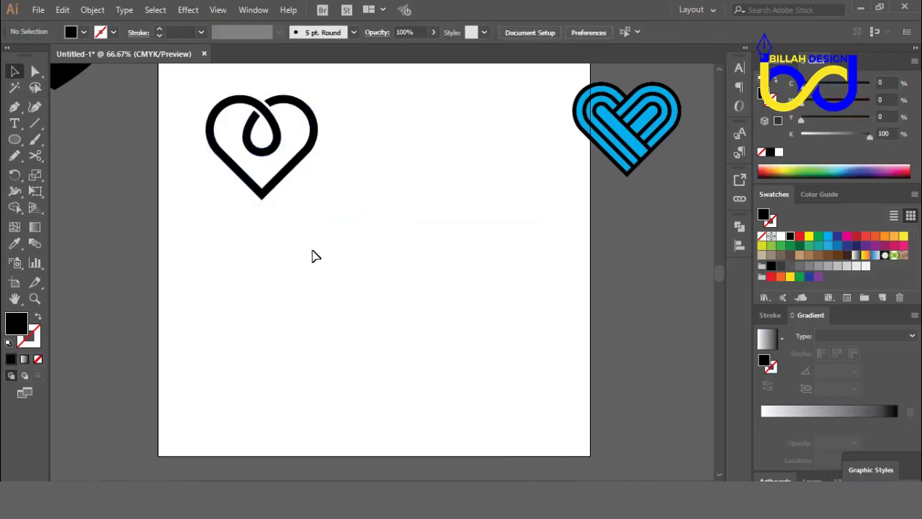
Create a 100 × 100 pt square near the artboard's centre and swap its fill and stroke so only a black outline remains
{"action": "left_click", "coordinate": [11, 143]}
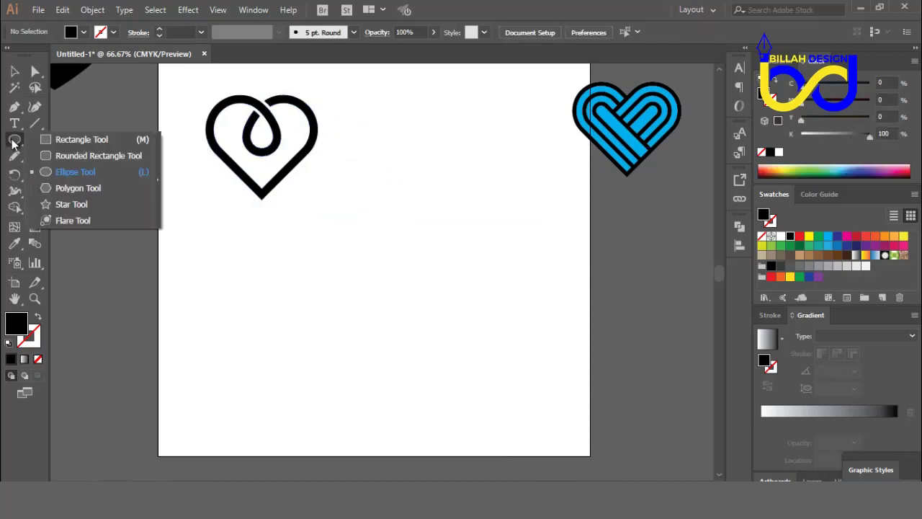
{"action": "left_click", "coordinate": [49, 142]}
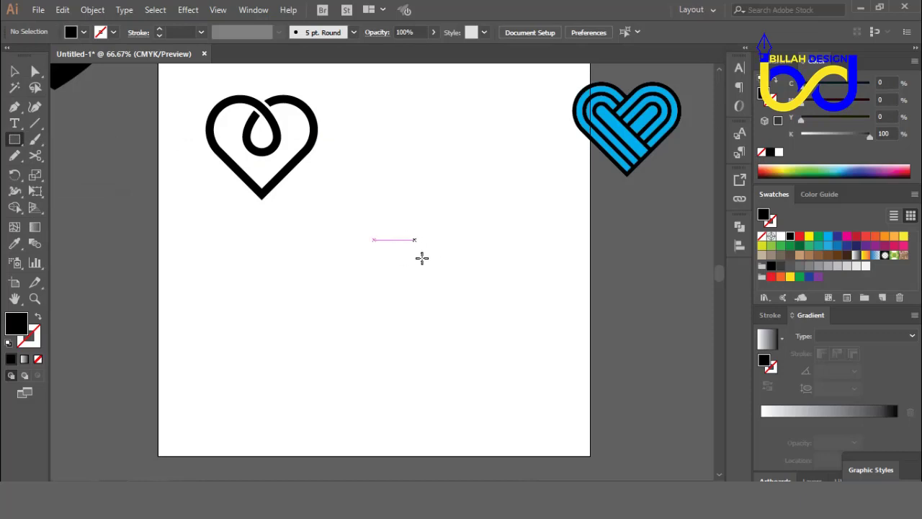
{"action": "left_click", "coordinate": [392, 243]}
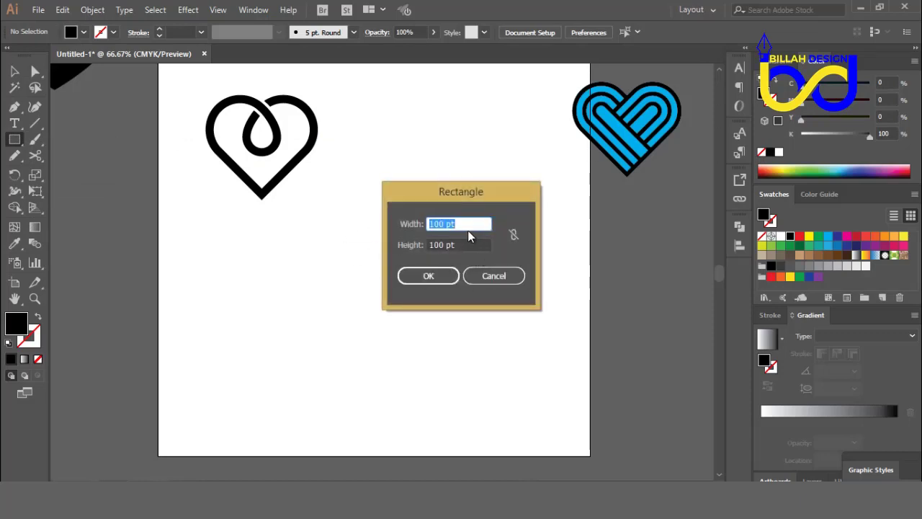
{"action": "left_click_drag", "start_coordinate": [467, 223], "coordinate": [398, 226]}
{"action": "left_click", "coordinate": [438, 277]}
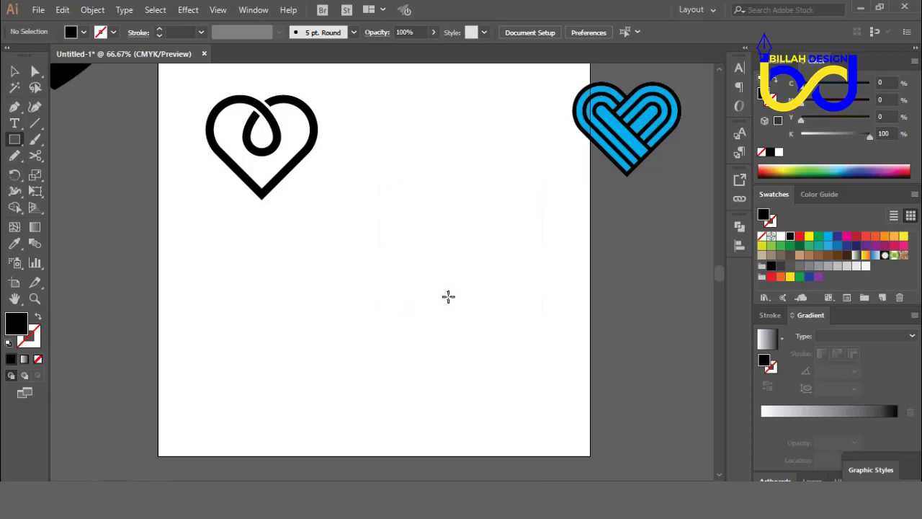
{"action": "key", "text": "v"}
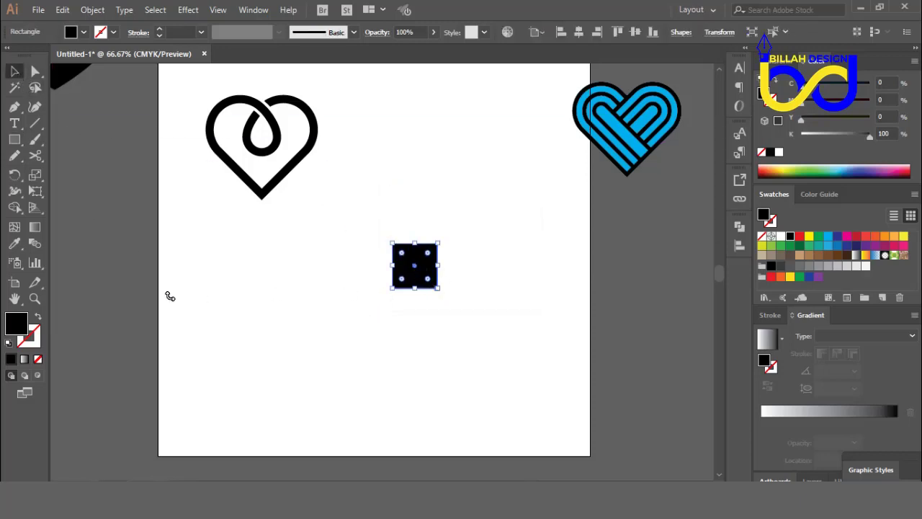
{"action": "left_click", "coordinate": [39, 318]}
{"action": "left_click", "coordinate": [183, 299]}
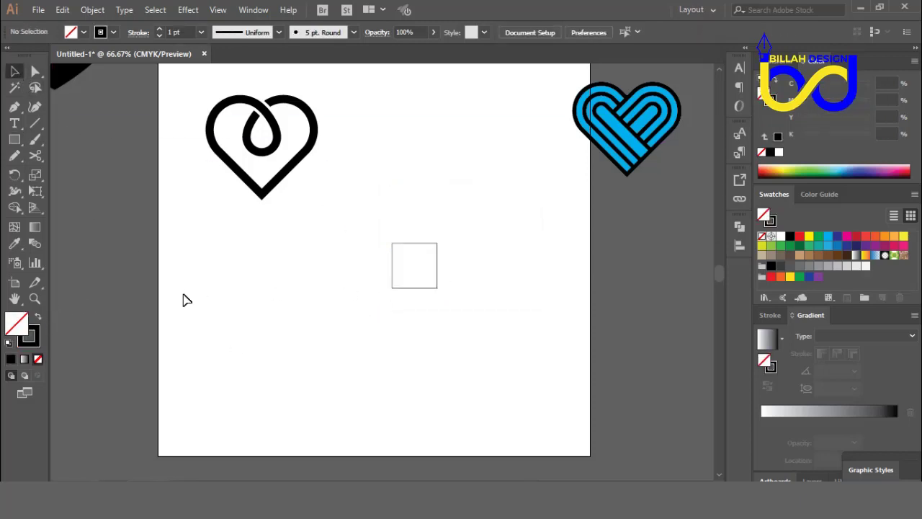
Create a 100 × 100 pt circle above the square with the Ellipse tool
{"action": "left_click", "coordinate": [18, 141]}
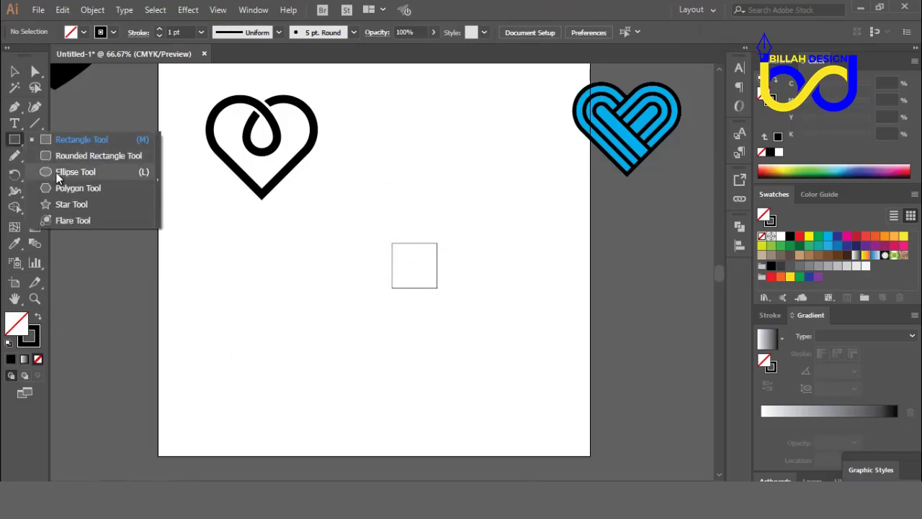
{"action": "left_click", "coordinate": [58, 171]}
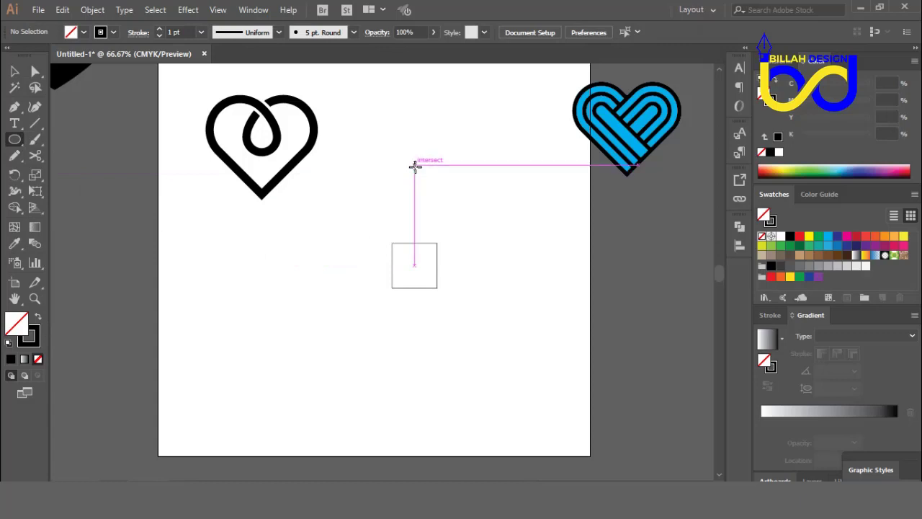
{"action": "left_click", "coordinate": [415, 166]}
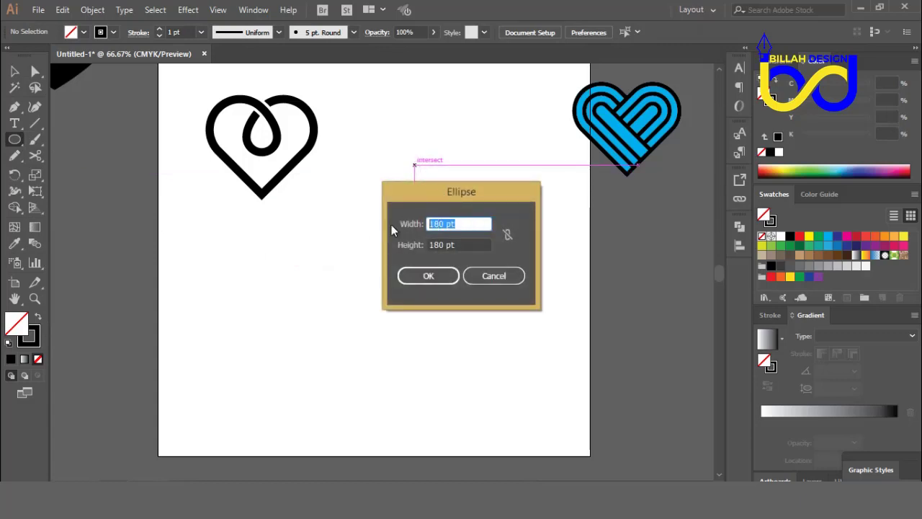
{"action": "type", "text": "100"}
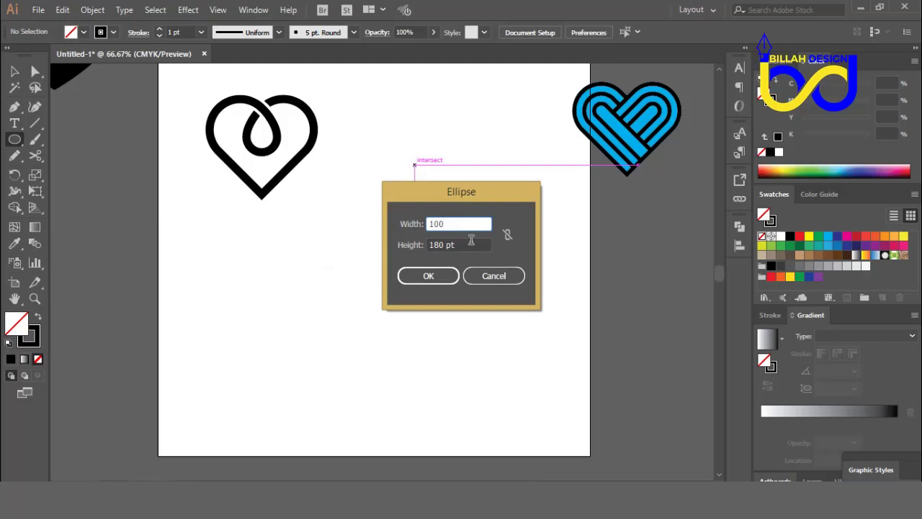
{"action": "key", "text": "Tab"}
{"action": "type", "text": "10"}
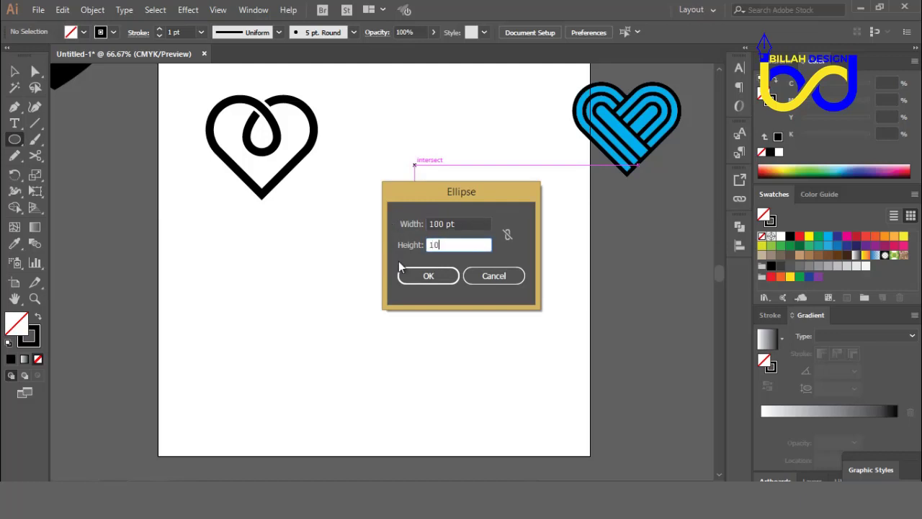
{"action": "type", "text": "0"}
{"action": "left_click", "coordinate": [435, 275]}
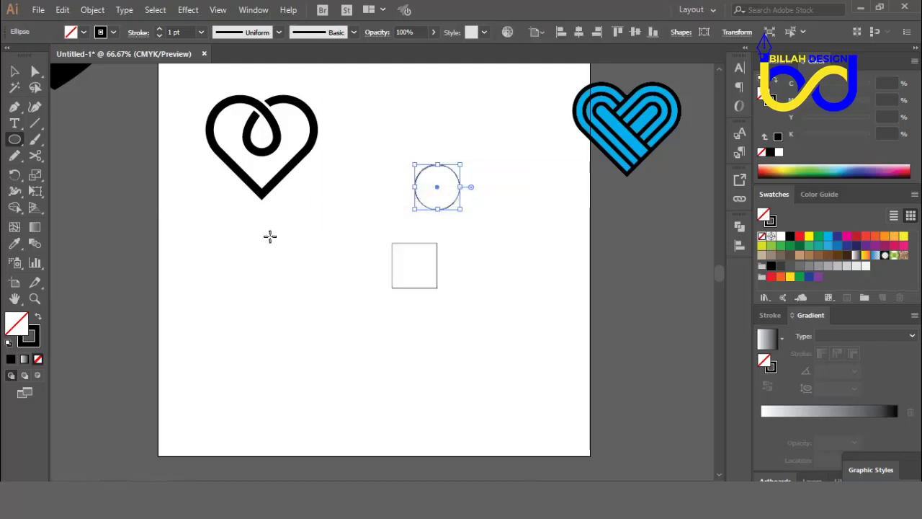
Align the circle to the square as key object, centring it horizontally and vertically inside the square
{"action": "left_click", "coordinate": [14, 70]}
{"action": "left_click", "coordinate": [408, 304]}
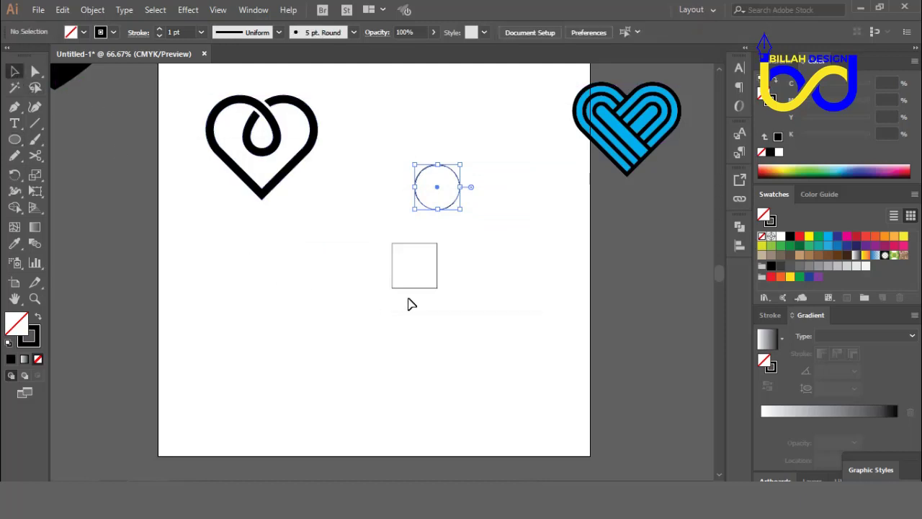
{"action": "left_click_drag", "start_coordinate": [469, 180], "coordinate": [422, 264]}
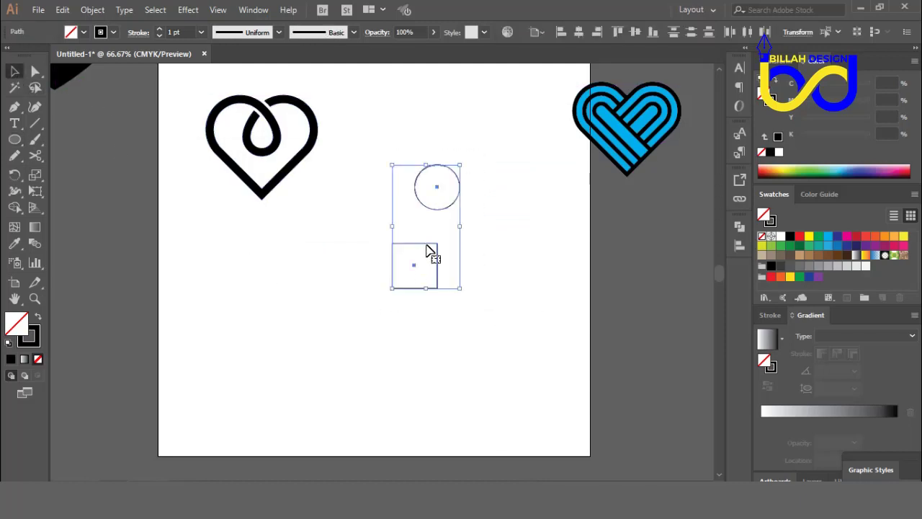
{"action": "left_click", "coordinate": [430, 247]}
{"action": "left_click", "coordinate": [582, 33]}
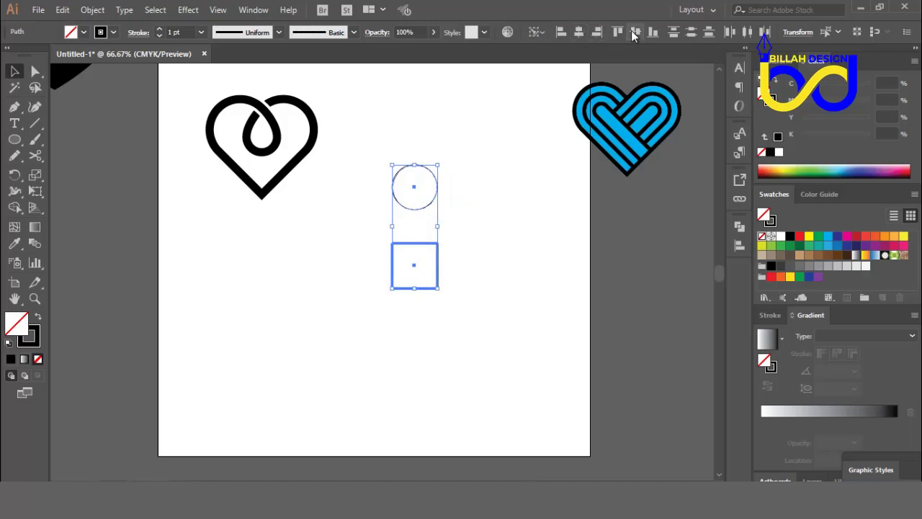
{"action": "left_click", "coordinate": [631, 30]}
{"action": "left_click", "coordinate": [498, 317]}
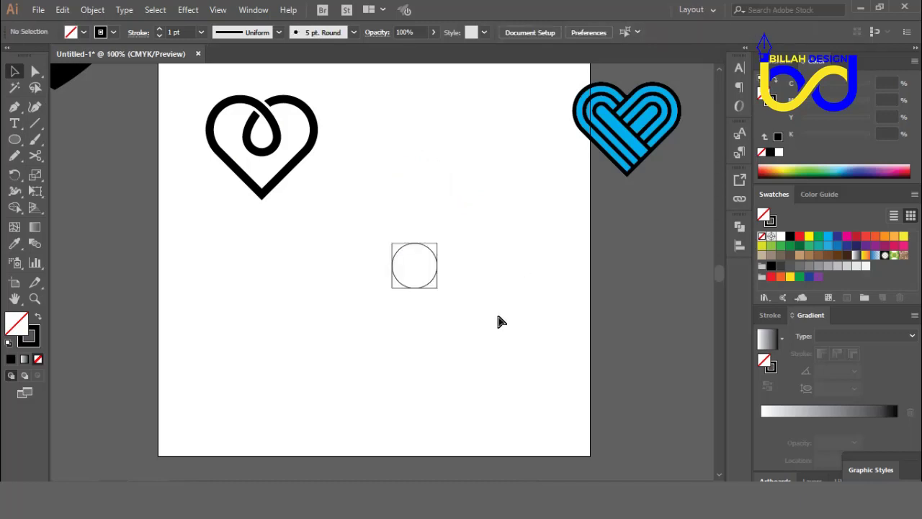
Duplicate the circle 50 pt to the right so the copy is centred on the square's right edge
{"action": "key", "text": "ctrl+equal"}
{"action": "key", "text": "ctrl+equal"}
{"action": "key", "text": "ctrl+equal"}
{"action": "left_click_drag", "start_coordinate": [598, 340], "coordinate": [442, 325]}
{"action": "left_click_drag", "start_coordinate": [383, 274], "coordinate": [445, 273]}
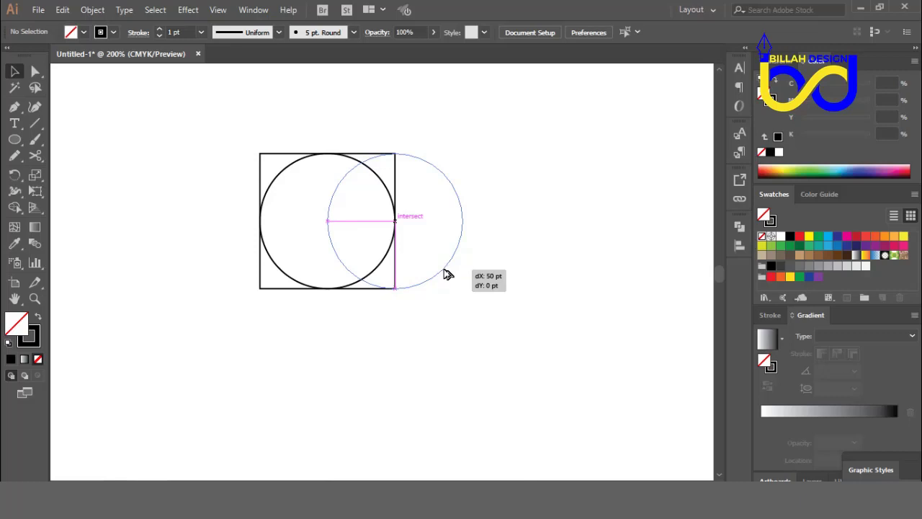
{"action": "left_click_drag", "start_coordinate": [444, 274], "coordinate": [443, 272]}
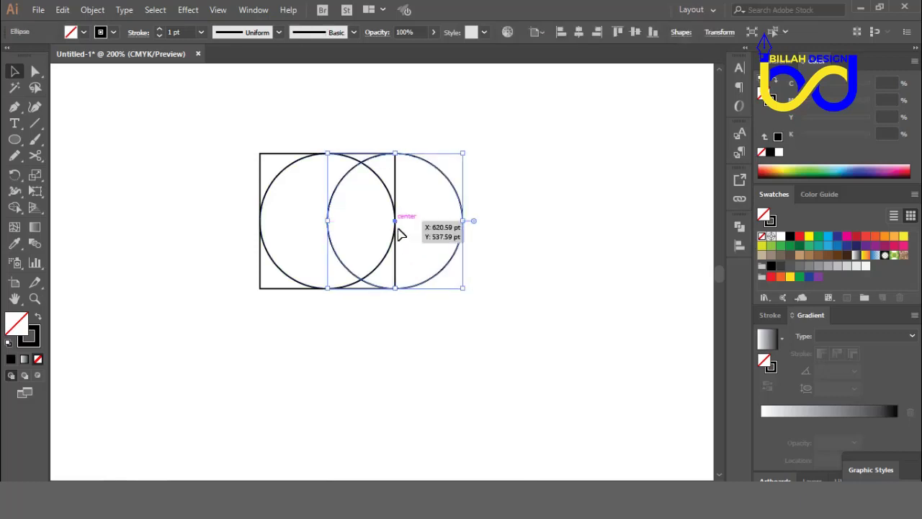
{"action": "left_click", "coordinate": [461, 331]}
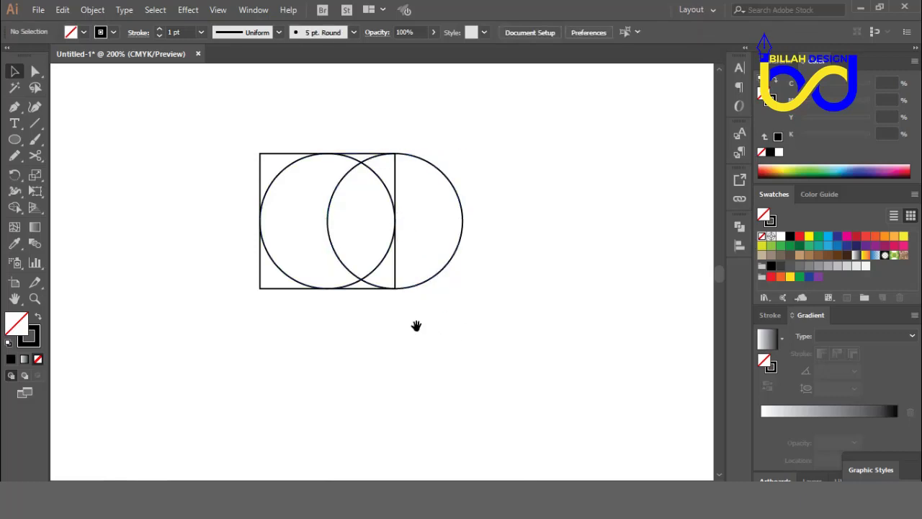
Nudge the original circle straight up until its centre sits on the square's top edge
{"action": "left_click_drag", "start_coordinate": [416, 324], "coordinate": [388, 313]}
{"action": "left_click", "coordinate": [312, 282]}
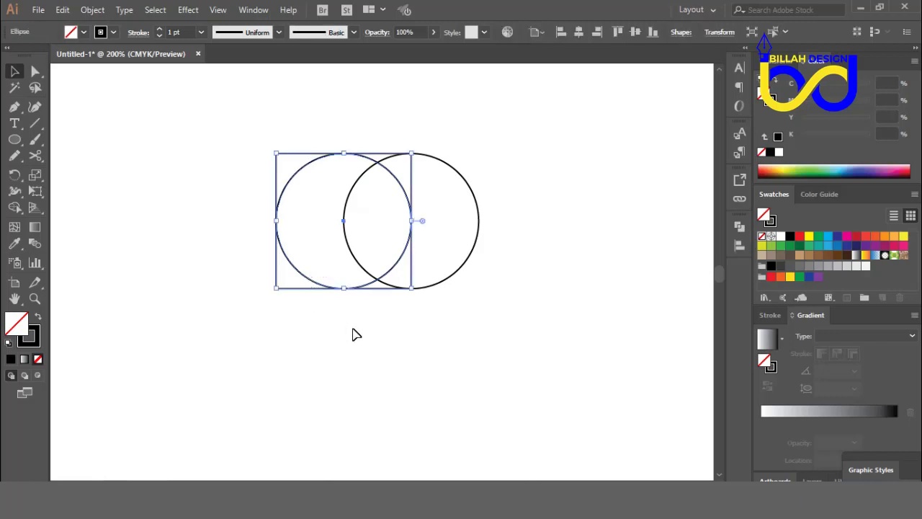
{"action": "left_click", "coordinate": [341, 295]}
{"action": "left_click", "coordinate": [299, 172]}
{"action": "key", "text": "Up"}
{"action": "key", "text": "Up"}
{"action": "key", "text": "Up"}
{"action": "key", "text": "Up"}
{"action": "key", "text": "Up"}
{"action": "key", "text": "Up"}
{"action": "key", "text": "Up"}
{"action": "key", "text": "Up"}
{"action": "key", "text": "Up"}
{"action": "key", "text": "Up"}
{"action": "key", "text": "Up"}
{"action": "key", "text": "Up"}
{"action": "key", "text": "Up"}
{"action": "key", "text": "Up"}
{"action": "key", "text": "Up"}
{"action": "key", "text": "Up"}
{"action": "key", "text": "Up"}
{"action": "key", "text": "Up"}
{"action": "key", "text": "Up"}
{"action": "key", "text": "Up"}
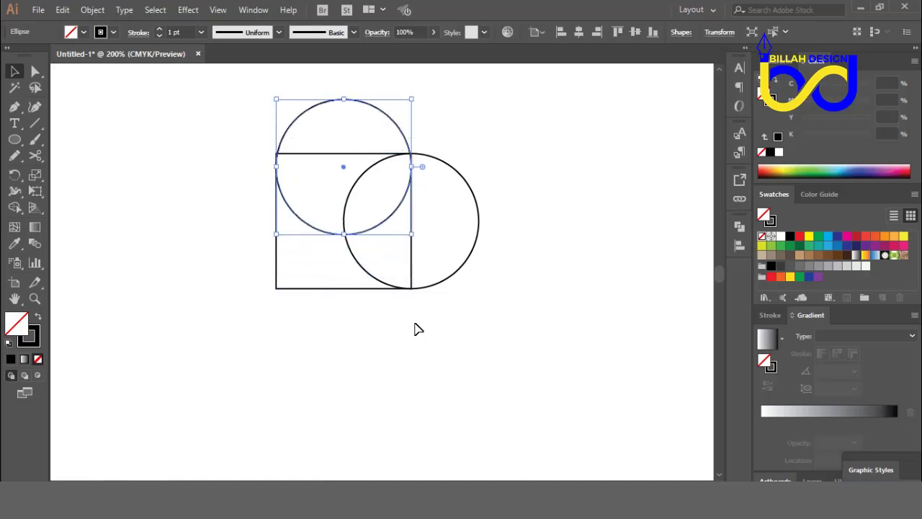
{"action": "key", "text": "Up"}
{"action": "key", "text": "Up"}
{"action": "key", "text": "Up"}
{"action": "key", "text": "Up"}
{"action": "key", "text": "Up"}
{"action": "key", "text": "Up"}
{"action": "key", "text": "Up"}
{"action": "key", "text": "Up"}
{"action": "key", "text": "Up"}
{"action": "key", "text": "Up"}
{"action": "key", "text": "Up"}
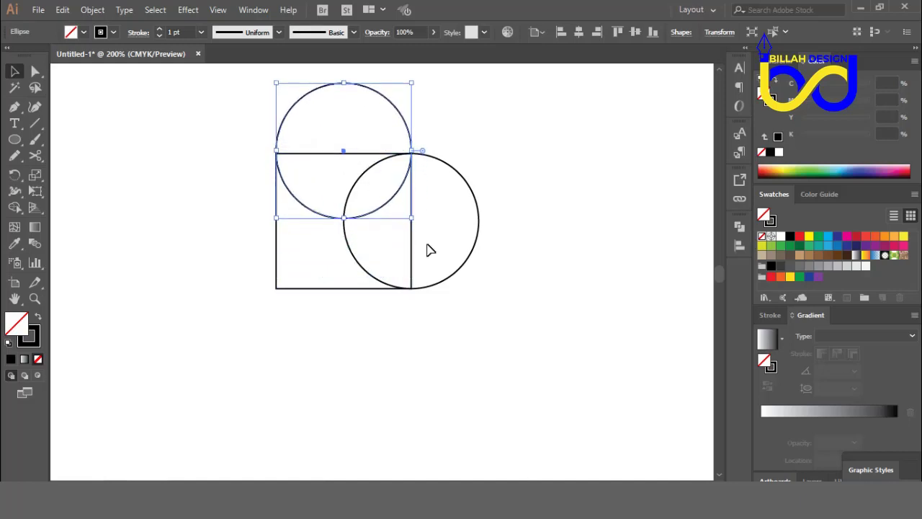
{"action": "key", "text": "Down"}
{"action": "key", "text": "Down"}
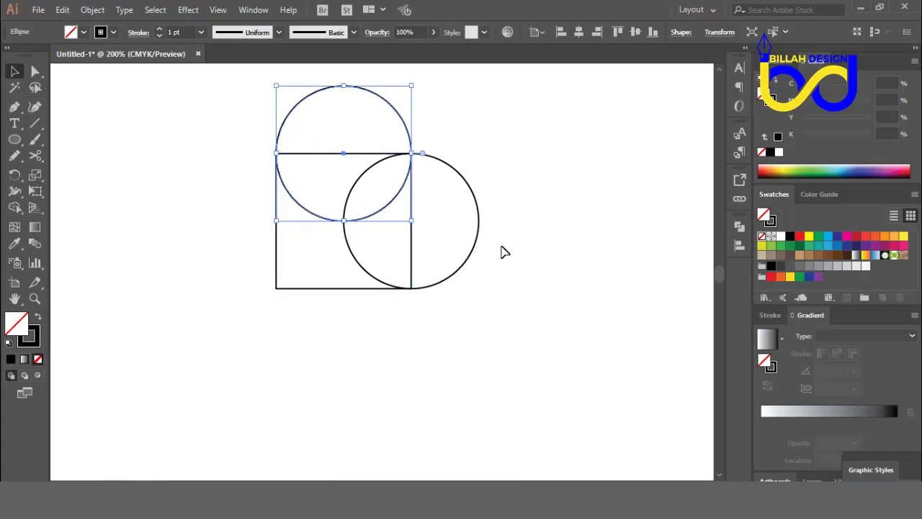
{"action": "left_click", "coordinate": [552, 311]}
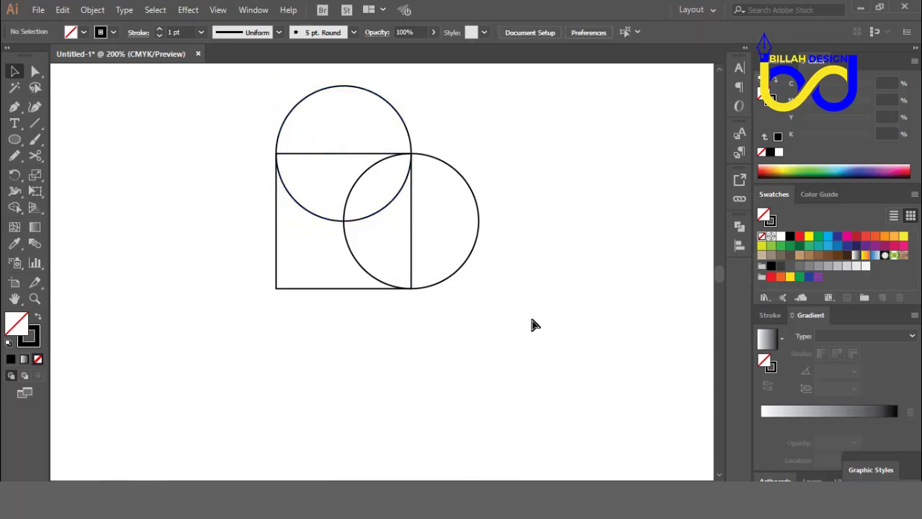
Select the square and both circles and unite them into one heart shape with Pathfinder
{"action": "key", "text": "ctrl+minus"}
{"action": "key", "text": "ctrl+minus"}
{"action": "key", "text": "ctrl+minus"}
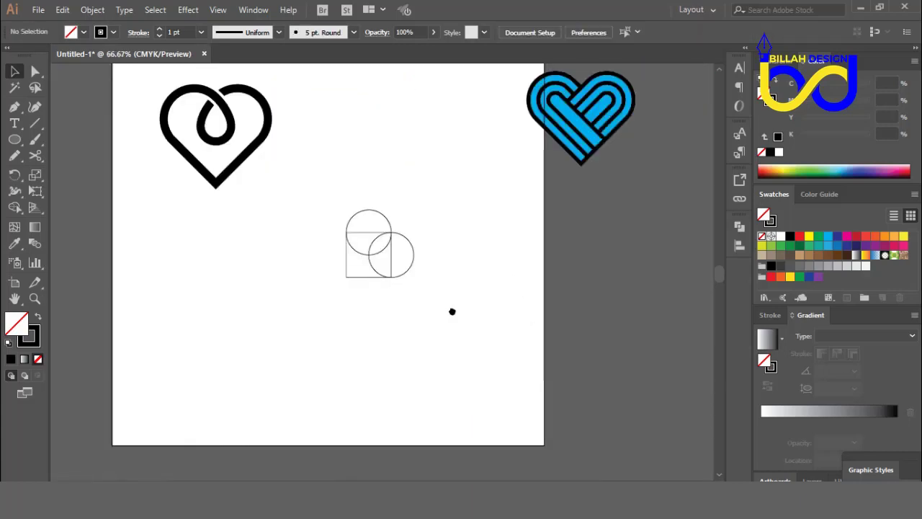
{"action": "left_click_drag", "start_coordinate": [451, 311], "coordinate": [464, 312]}
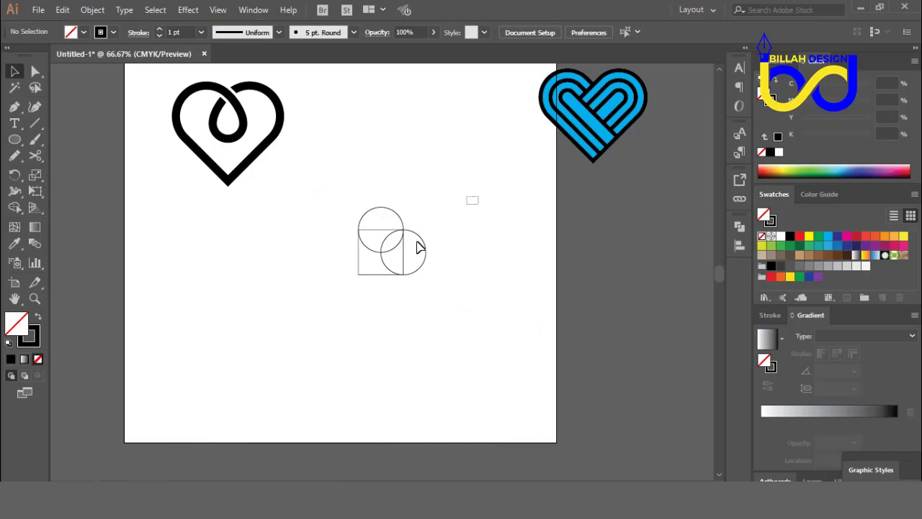
{"action": "left_click_drag", "start_coordinate": [480, 196], "coordinate": [354, 296]}
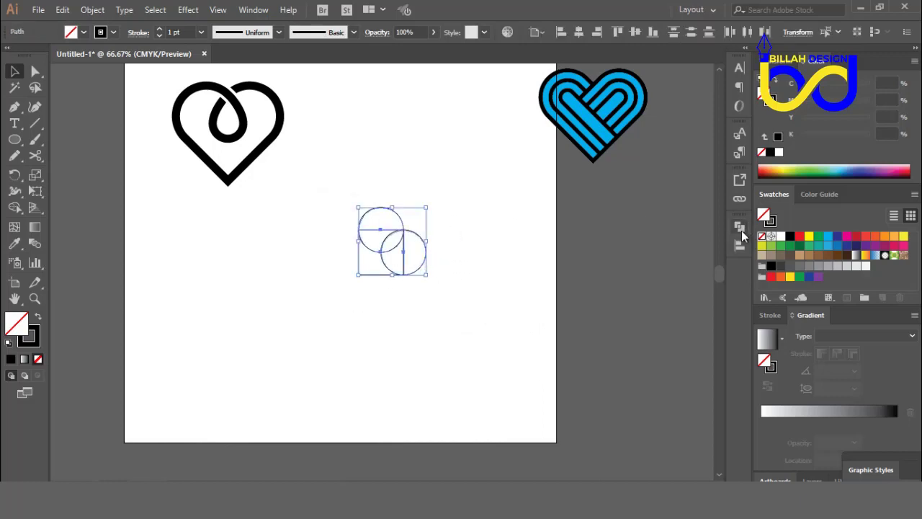
{"action": "left_click", "coordinate": [739, 226]}
{"action": "left_click", "coordinate": [582, 255]}
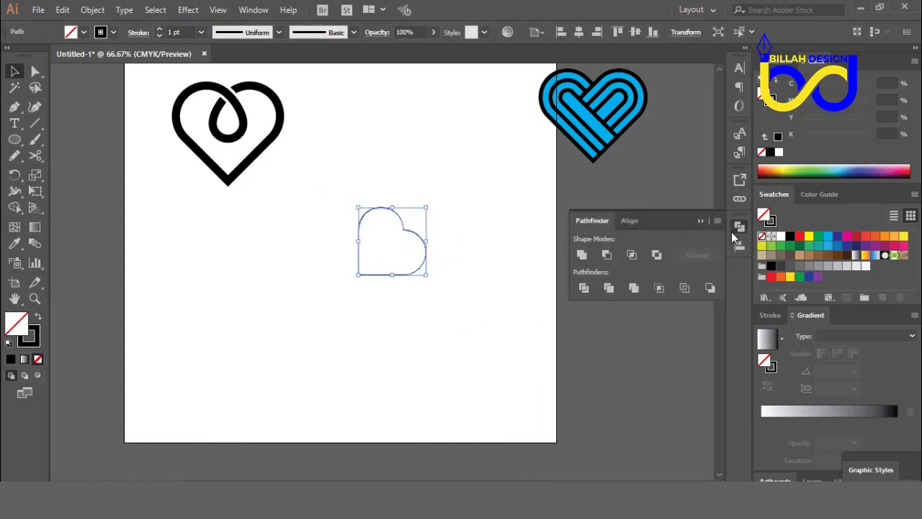
{"action": "left_click", "coordinate": [739, 226]}
Rotate the united heart 45° counter-clockwise so its point faces straight down, keeping it near the artboard's centre
{"action": "left_click", "coordinate": [552, 266]}
{"action": "left_click_drag", "start_coordinate": [423, 243], "coordinate": [424, 206]}
{"action": "left_click_drag", "start_coordinate": [418, 239], "coordinate": [422, 271]}
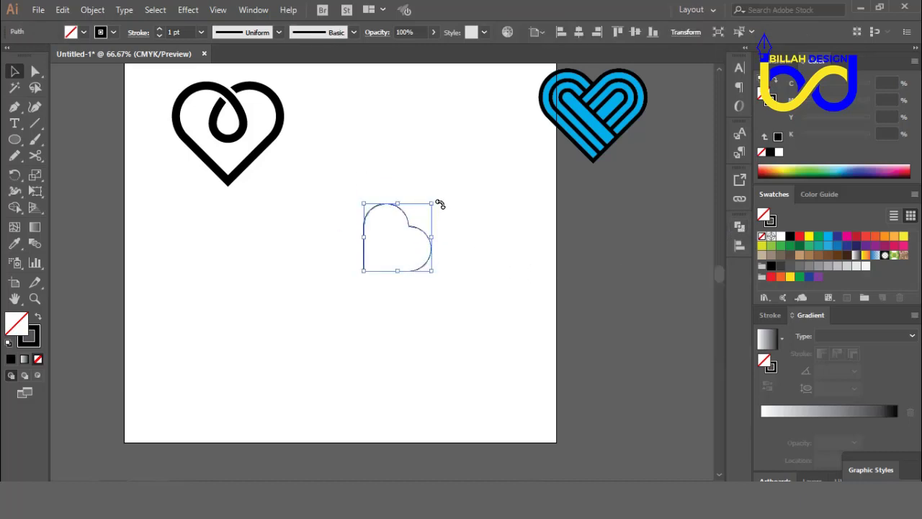
{"action": "left_click_drag", "start_coordinate": [439, 199], "coordinate": [418, 172]}
{"action": "left_click", "coordinate": [492, 310]}
{"action": "mouse_move", "coordinate": [423, 271]}
{"action": "left_mouse_down"}
{"action": "mouse_move", "coordinate": [405, 248]}
{"action": "mouse_move", "coordinate": [428, 257]}
{"action": "left_mouse_up"}
{"action": "left_click", "coordinate": [472, 295]}
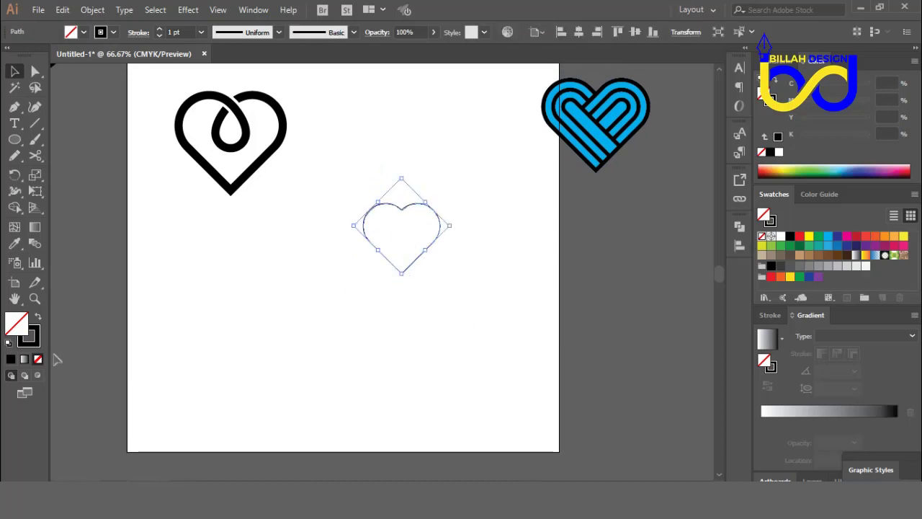
Swap the heart's stroke and fill to make it solid black, and place a duplicate above and to its right
{"action": "left_click", "coordinate": [38, 319]}
{"action": "left_click", "coordinate": [278, 360]}
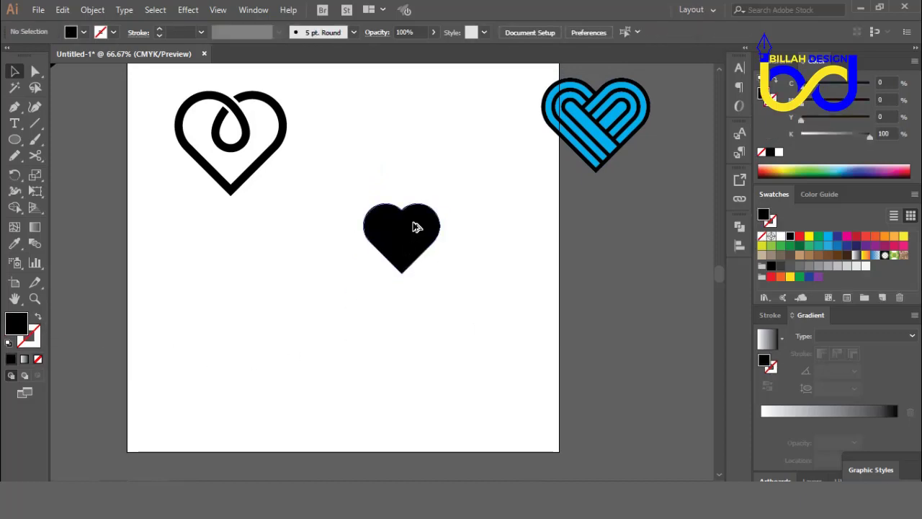
{"action": "left_click_drag", "start_coordinate": [414, 227], "coordinate": [401, 243]}
{"action": "left_click", "coordinate": [476, 315]}
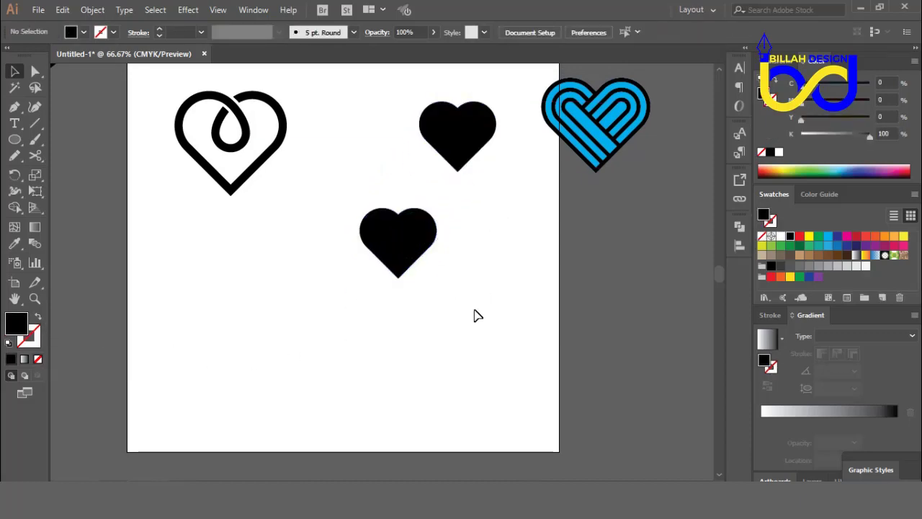
{"action": "key", "text": "ctrl+plus"}
{"action": "left_click_drag", "start_coordinate": [494, 274], "coordinate": [480, 296]}
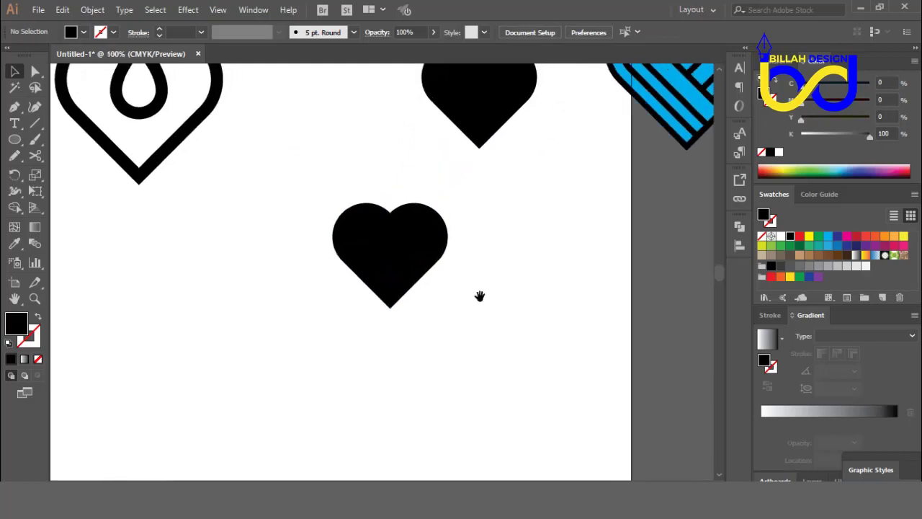
{"action": "key", "text": "ctrl+minus"}
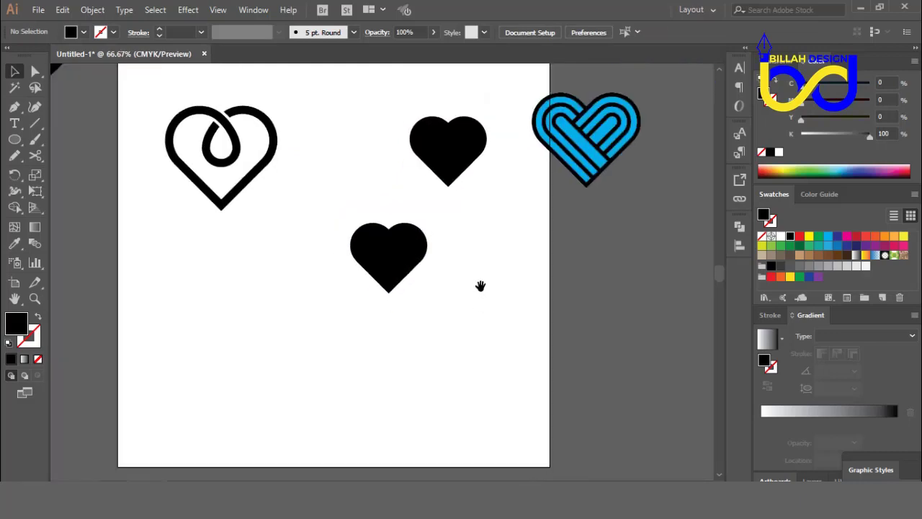
Rotate the duplicate black heart 45° counter-clockwise so its point faces lower right, and park it beside the blue striped heart
{"action": "left_click_drag", "start_coordinate": [465, 165], "coordinate": [482, 161]}
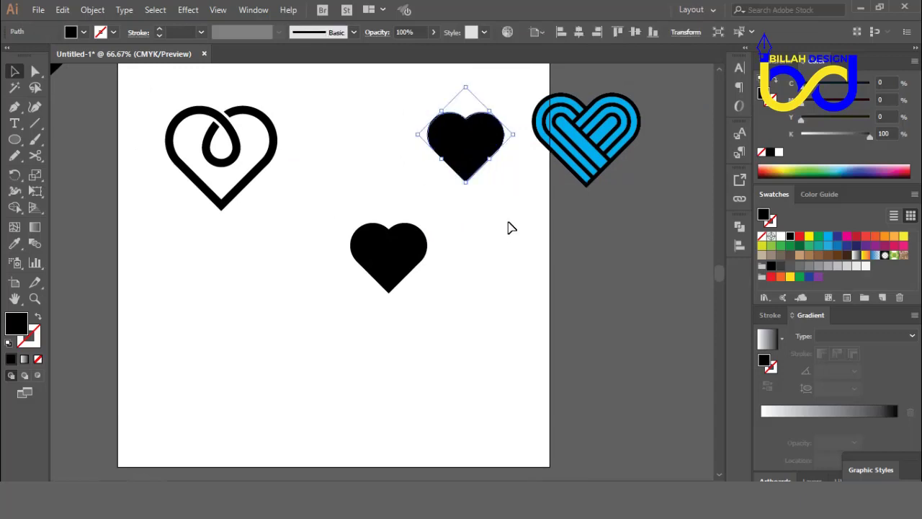
{"action": "key", "text": "ctrl+shift+b"}
{"action": "left_click_drag", "start_coordinate": [472, 83], "coordinate": [419, 91]}
{"action": "left_click", "coordinate": [507, 256]}
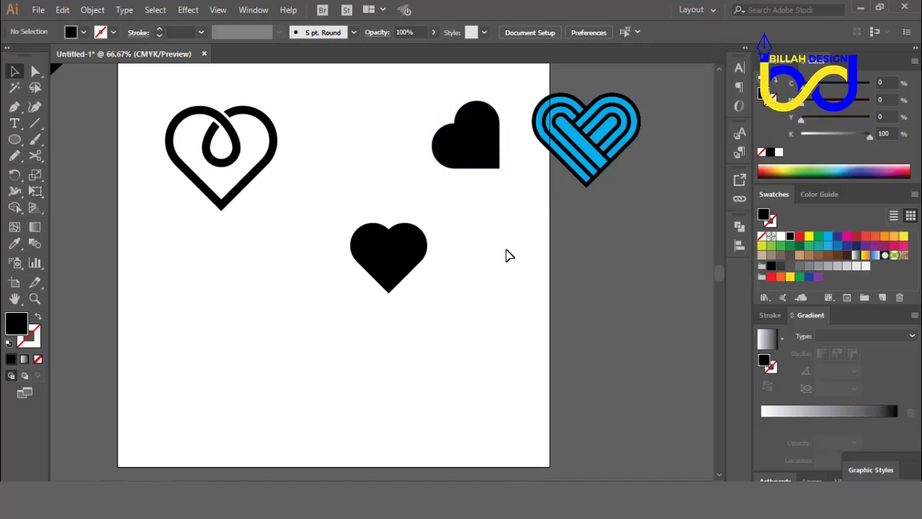
{"action": "left_click_drag", "start_coordinate": [478, 159], "coordinate": [473, 144]}
{"action": "left_click", "coordinate": [484, 217]}
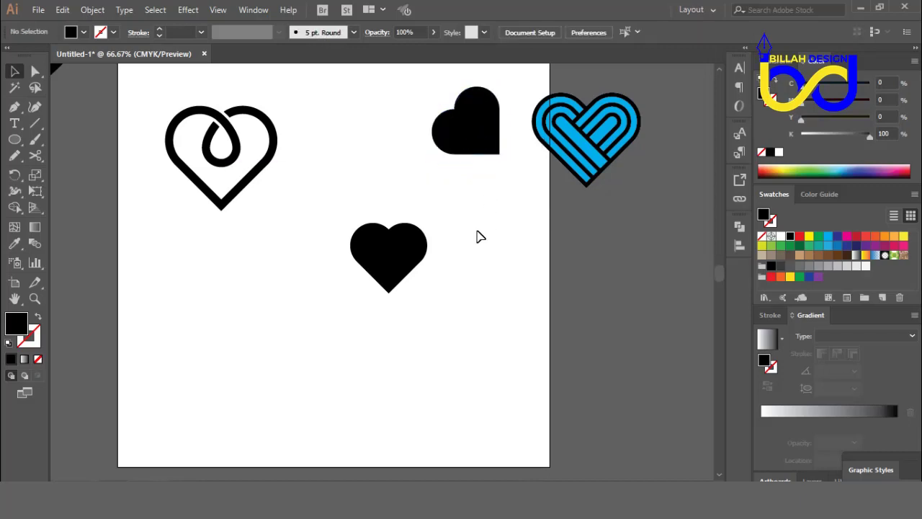
{"action": "left_click_drag", "start_coordinate": [457, 320], "coordinate": [464, 318]}
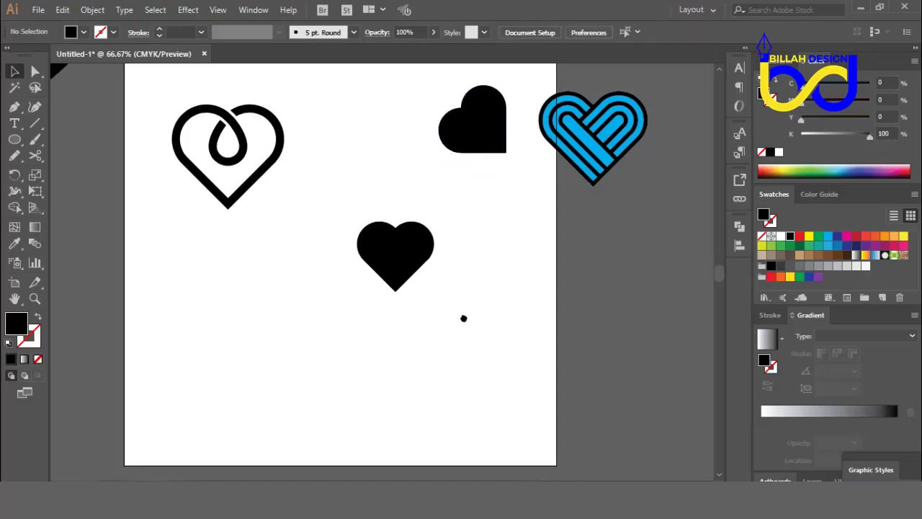
Swap the central heart's fill and stroke so it has only a black 1 pt outline
{"action": "left_click", "coordinate": [396, 248]}
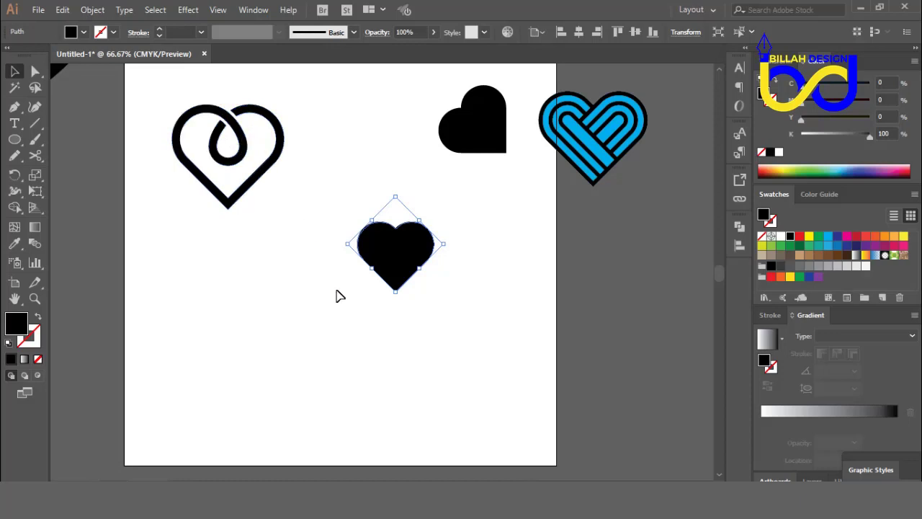
{"action": "left_click", "coordinate": [39, 317]}
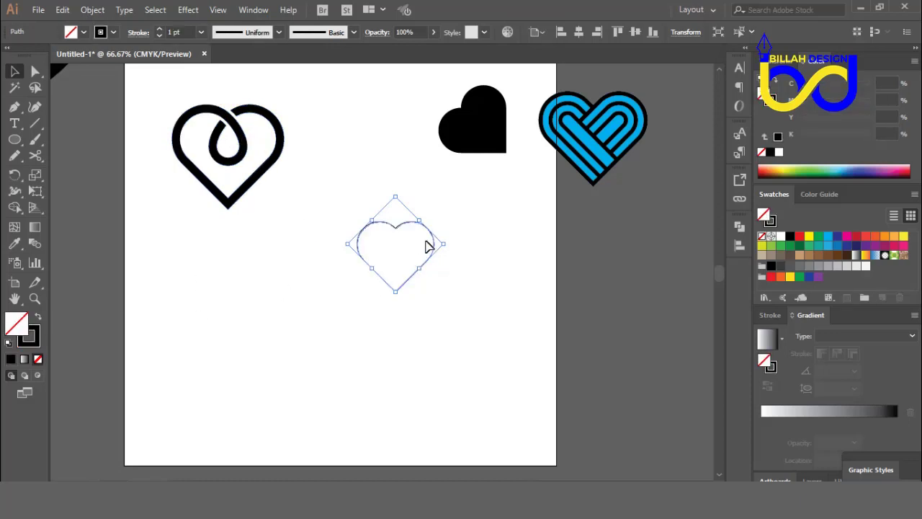
{"action": "left_click", "coordinate": [456, 322]}
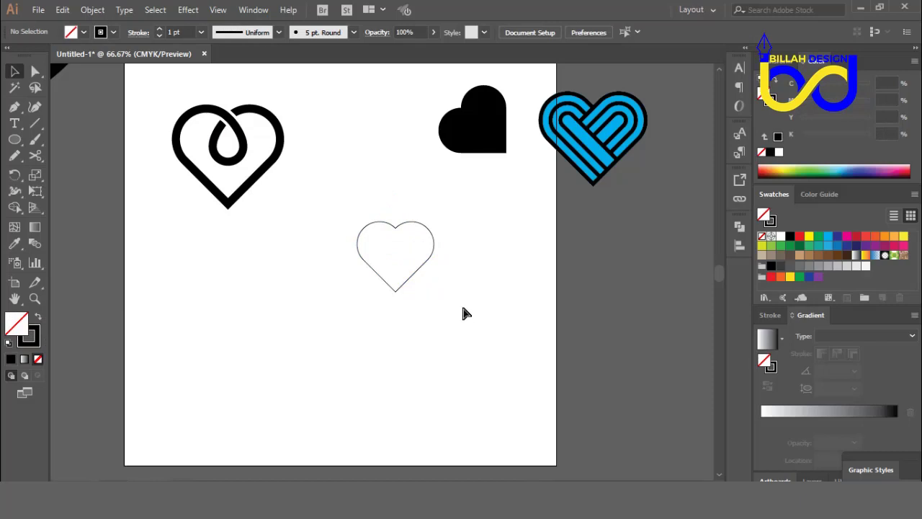
Create a 50 × 50 pt circle to the right of the outlined heart with the Ellipse tool
{"action": "key", "text": "ctrl+1"}
{"action": "left_click", "coordinate": [436, 204]}
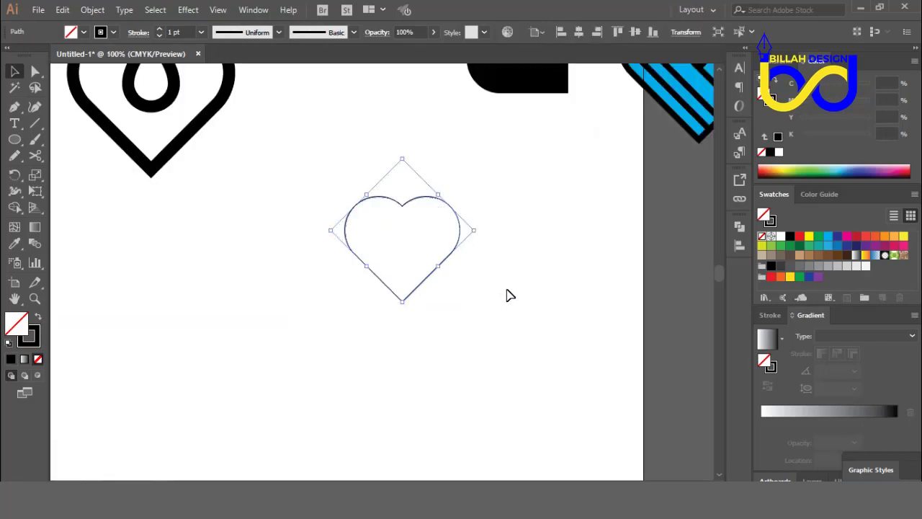
{"action": "left_click_drag", "start_coordinate": [525, 310], "coordinate": [492, 310]}
{"action": "left_click", "coordinate": [378, 315]}
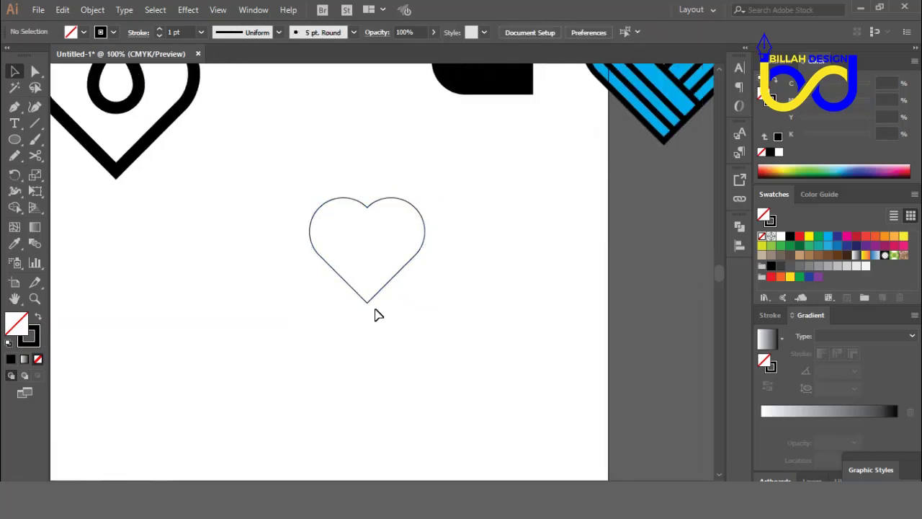
{"action": "left_click", "coordinate": [14, 142]}
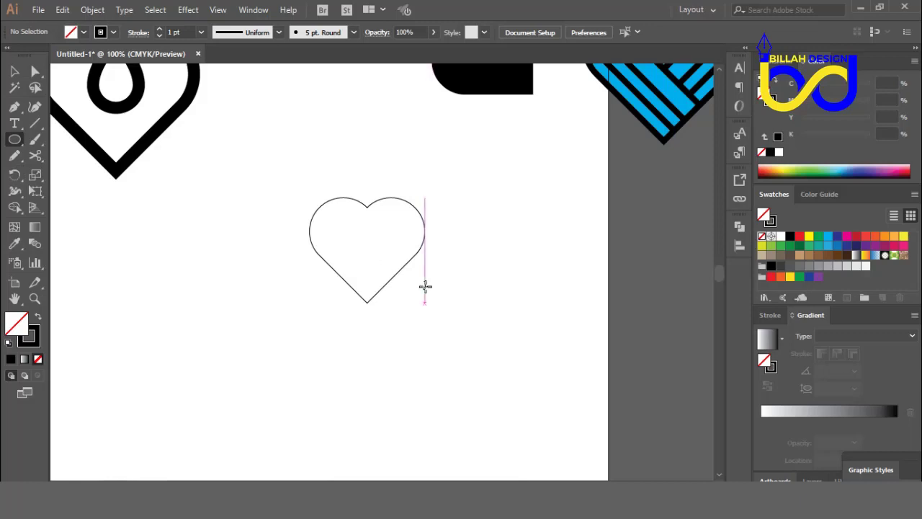
{"action": "left_click", "coordinate": [487, 215]}
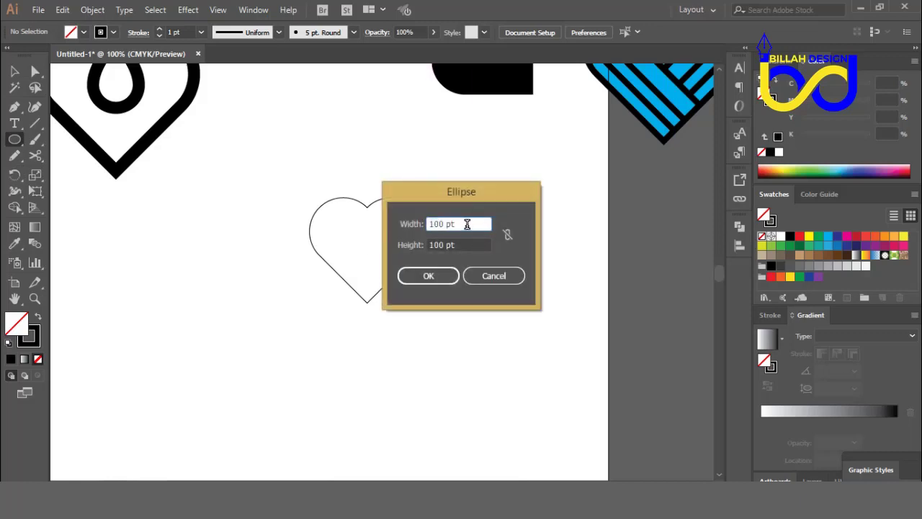
{"action": "type", "text": "50"}
{"action": "key", "text": "Tab"}
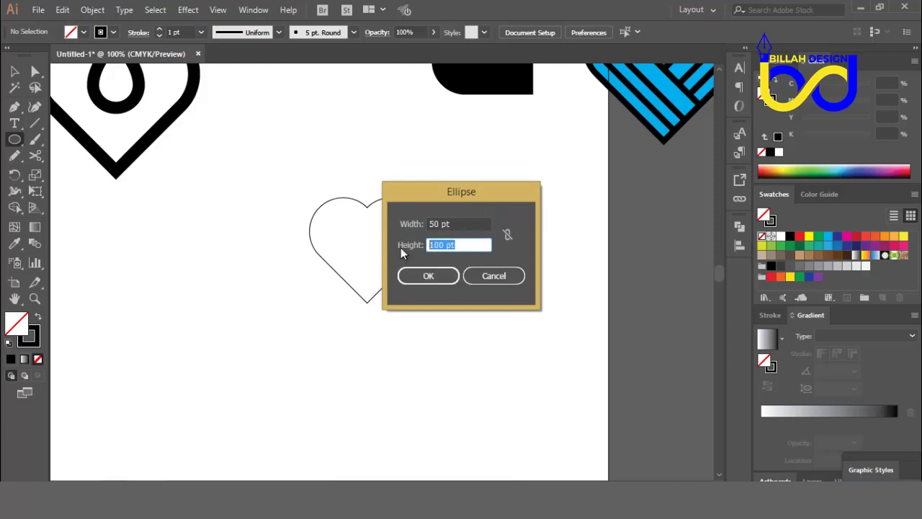
{"action": "type", "text": "50"}
{"action": "left_click", "coordinate": [428, 275]}
{"action": "left_click", "coordinate": [11, 71]}
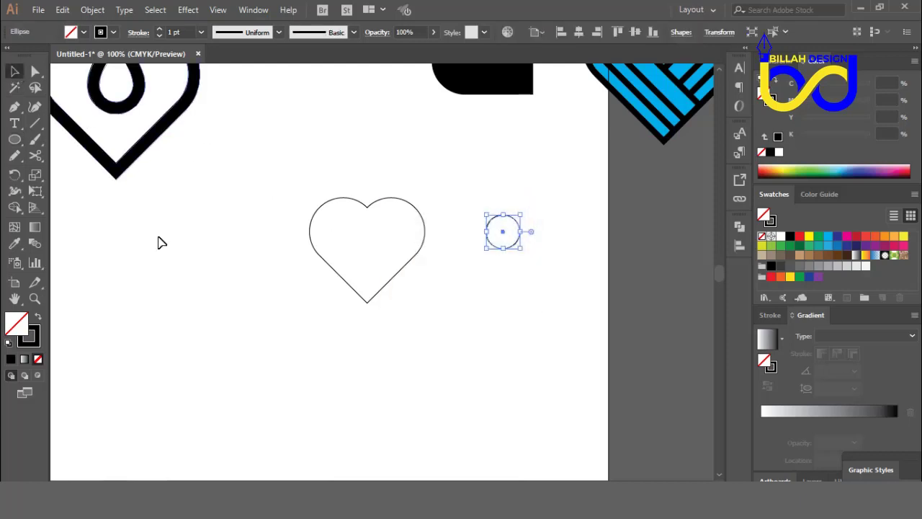
Move the circle into the upper middle of the outlined heart and align both on their horizontal centers with the circle as key object
{"action": "left_click", "coordinate": [521, 266]}
{"action": "left_click_drag", "start_coordinate": [502, 248], "coordinate": [384, 268]}
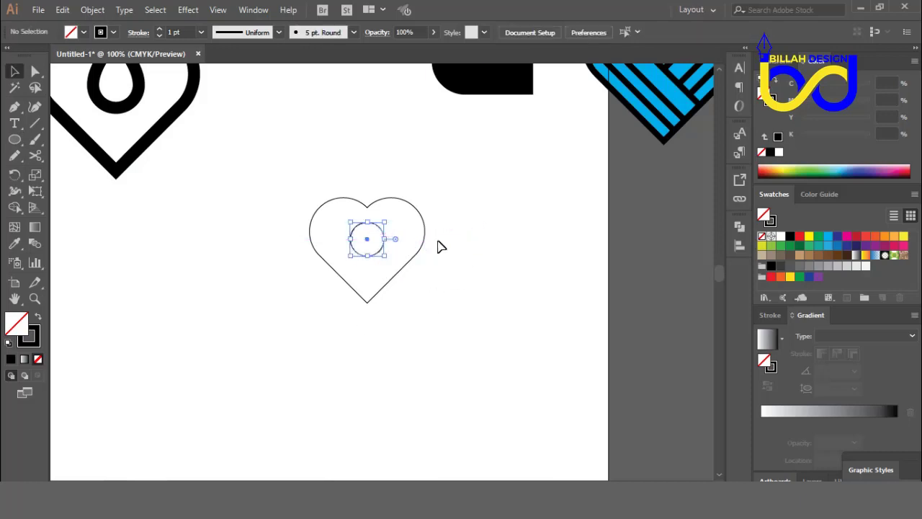
{"action": "left_click_drag", "start_coordinate": [447, 183], "coordinate": [379, 260]}
{"action": "left_click", "coordinate": [382, 238]}
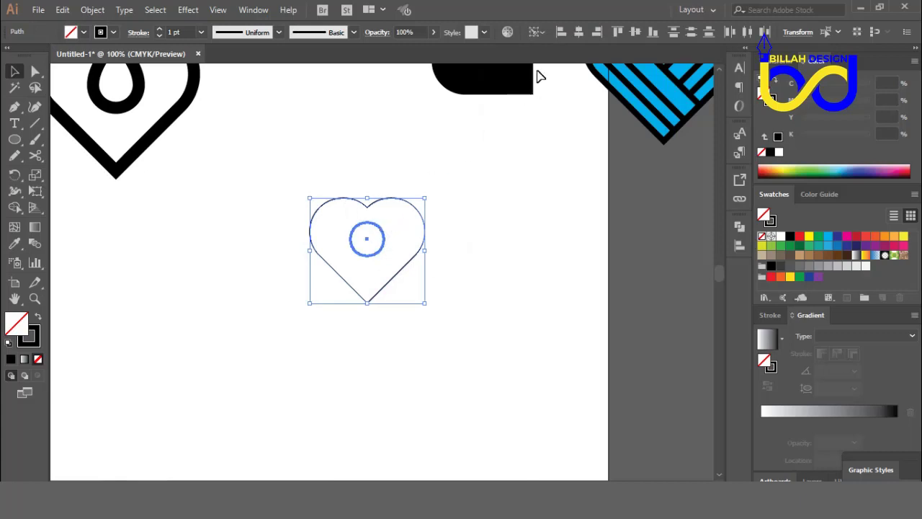
{"action": "left_click", "coordinate": [580, 34]}
{"action": "left_click", "coordinate": [507, 265]}
Draw a curved Pen path from the circle's right anchor, with a vertical handle, up to the heart's top notch
{"action": "key", "text": "ctrl+equal"}
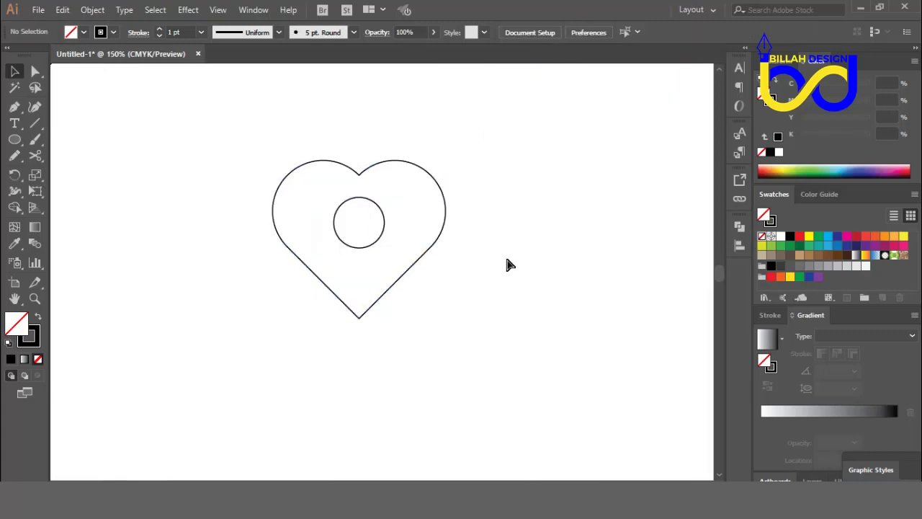
{"action": "key", "text": "ctrl+equal"}
{"action": "left_click_drag", "start_coordinate": [424, 206], "coordinate": [432, 228]}
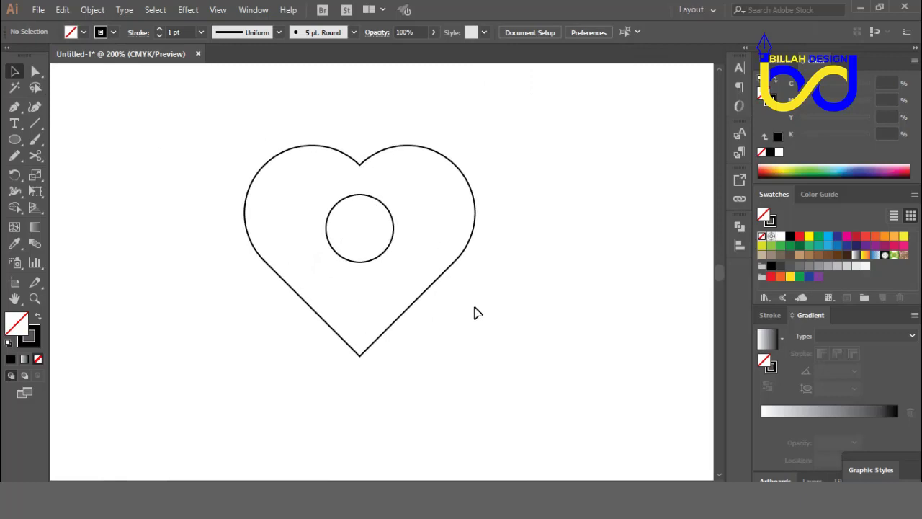
{"action": "left_click_drag", "start_coordinate": [474, 307], "coordinate": [477, 318]}
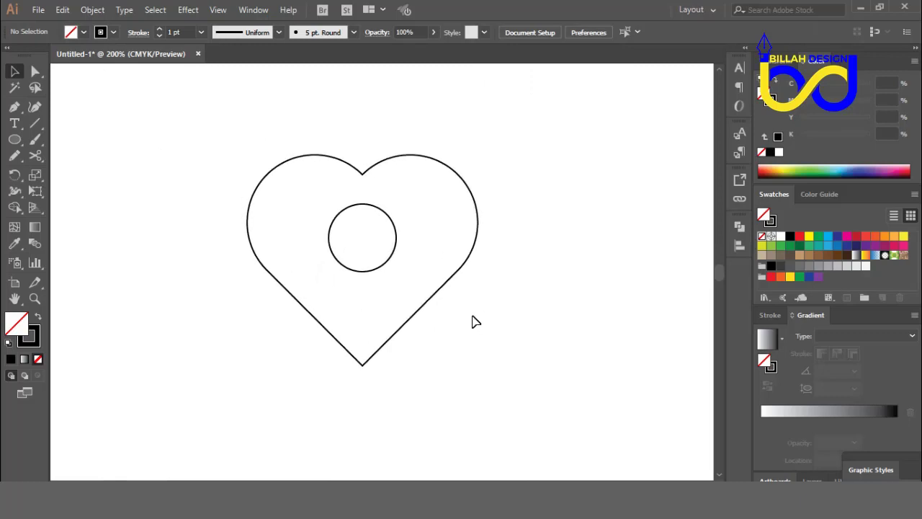
{"action": "left_click", "coordinate": [17, 108]}
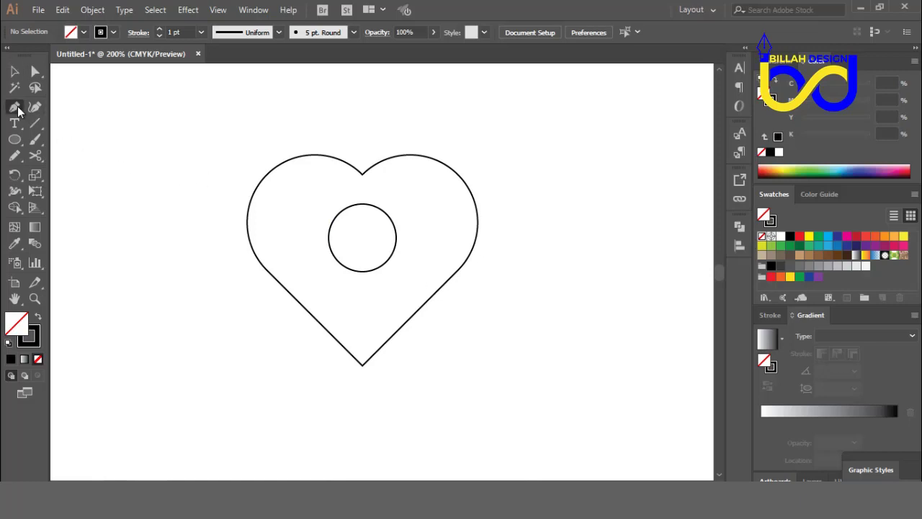
{"action": "left_click_drag", "start_coordinate": [18, 108], "coordinate": [51, 108]}
{"action": "key", "text": "ctrl+plus"}
{"action": "left_click_drag", "start_coordinate": [420, 211], "coordinate": [429, 241]}
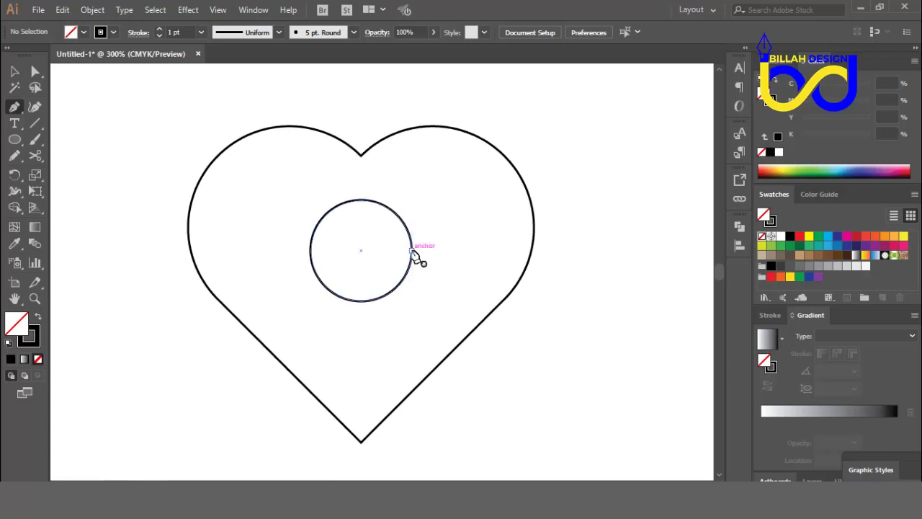
{"action": "left_click_drag", "start_coordinate": [413, 251], "coordinate": [419, 205]}
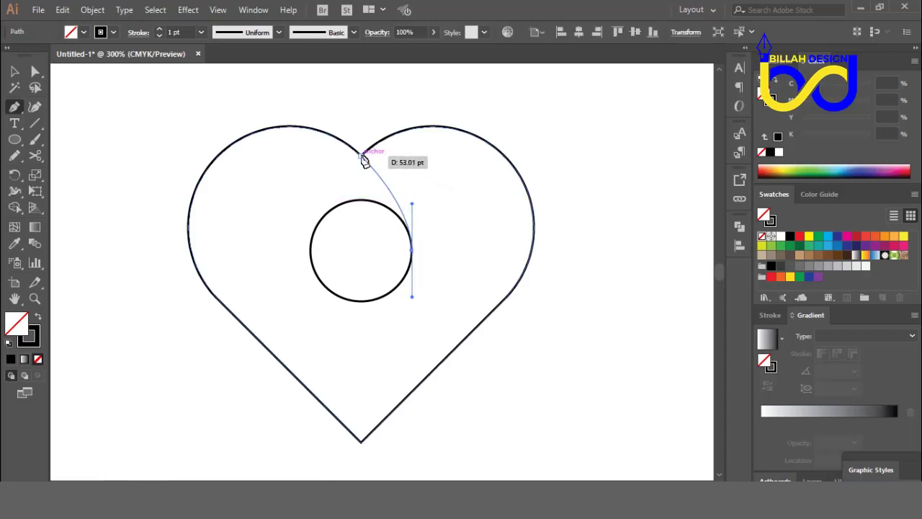
{"action": "left_click_drag", "start_coordinate": [362, 156], "coordinate": [34, 74]}
{"action": "left_click", "coordinate": [33, 72]}
{"action": "left_click", "coordinate": [117, 160]}
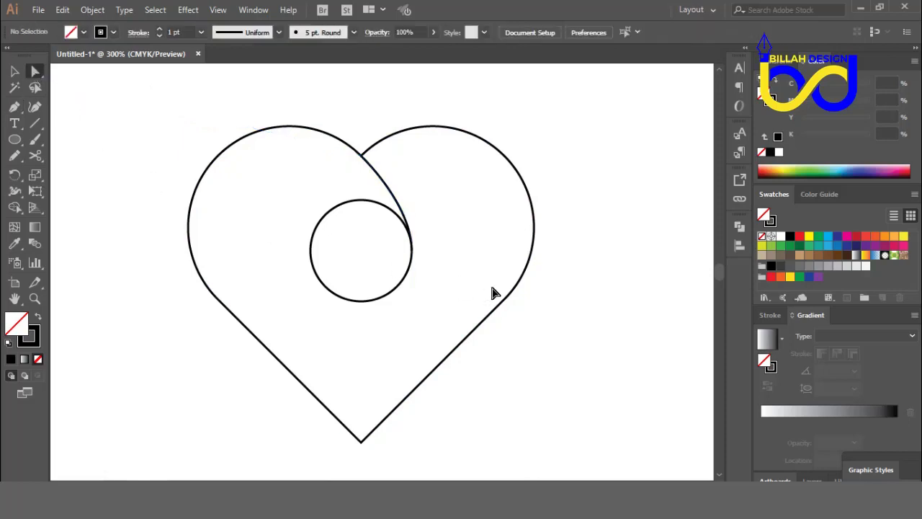
Examine how the new curve meets the circle's right side and the heart's notch
{"action": "left_click", "coordinate": [406, 205]}
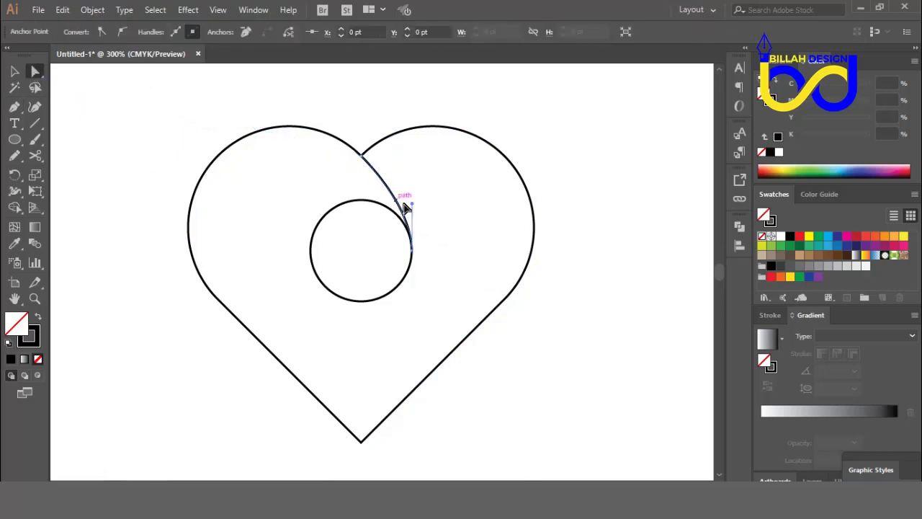
{"action": "left_click", "coordinate": [436, 224]}
{"action": "key", "text": "ctrl+equal"}
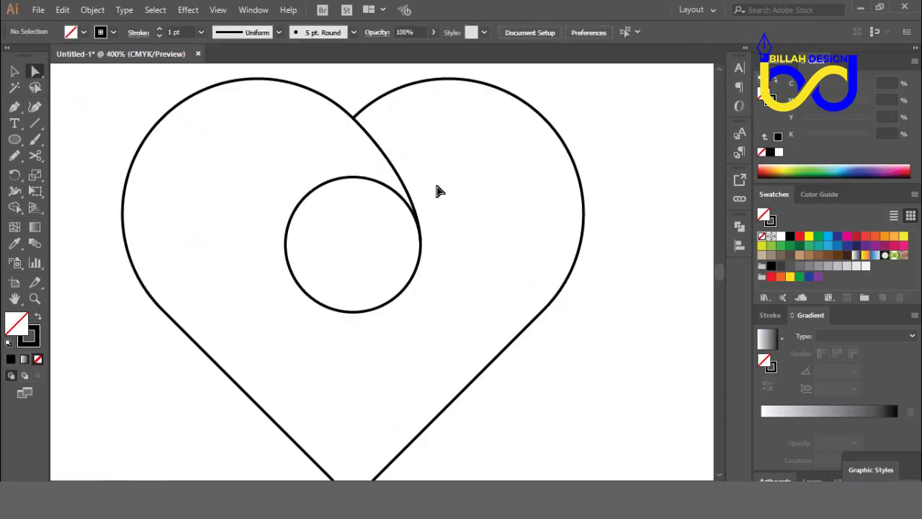
{"action": "left_click_drag", "start_coordinate": [350, 155], "coordinate": [361, 179]}
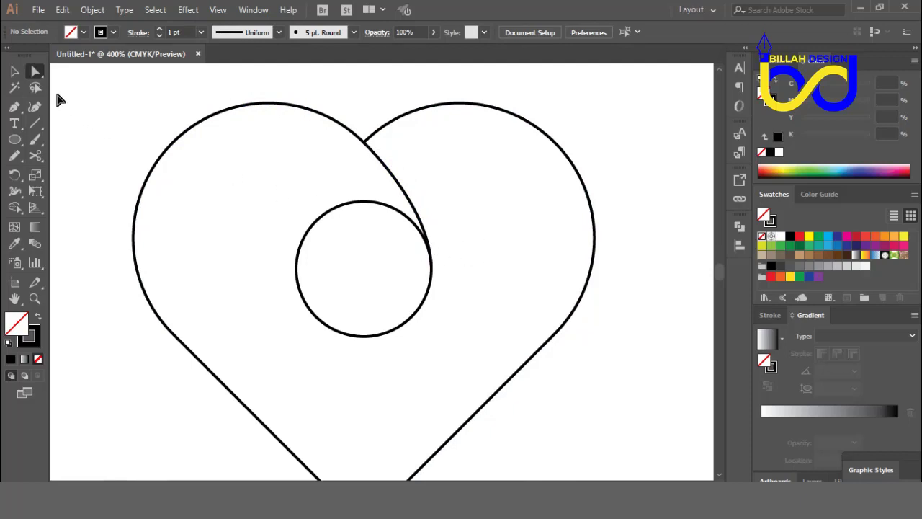
{"action": "left_click", "coordinate": [15, 71]}
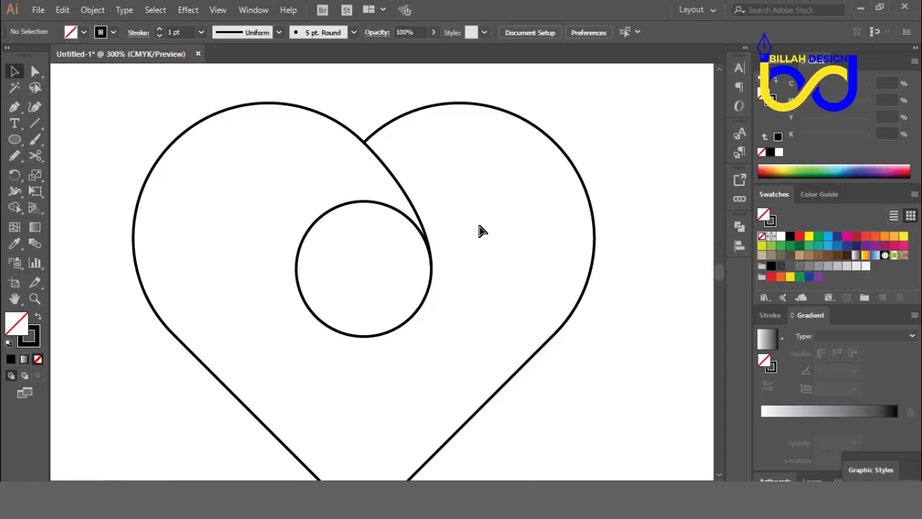
{"action": "key", "text": "ctrl+minus"}
{"action": "key", "text": "ctrl+minus"}
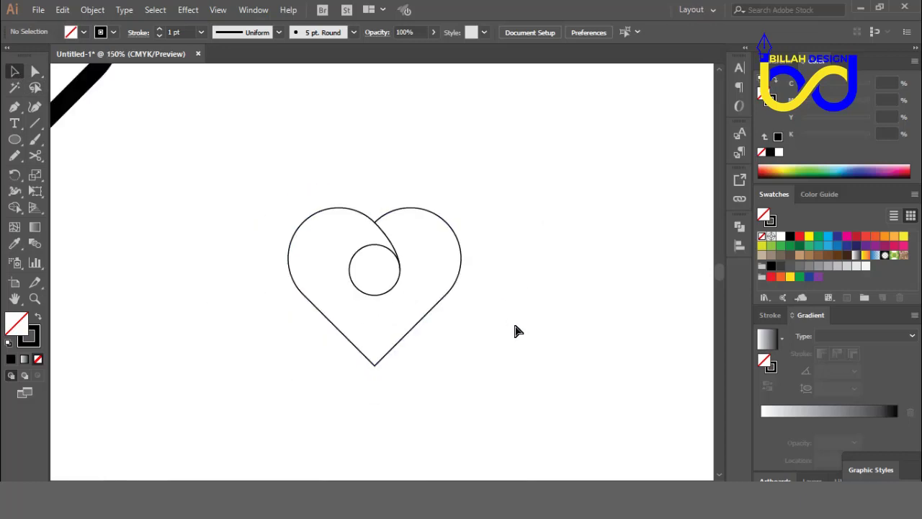
{"action": "key", "text": "ctrl+plus"}
{"action": "key", "text": "ctrl+plus"}
{"action": "key", "text": "ctrl+plus"}
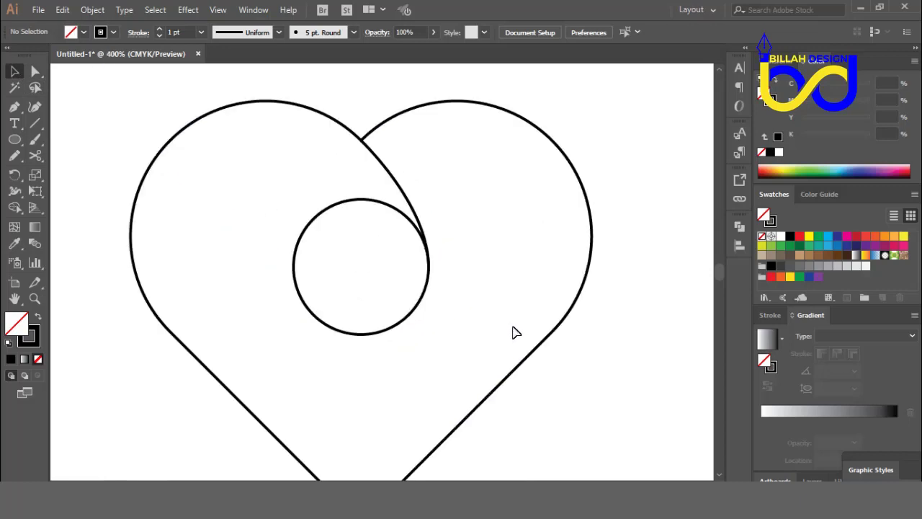
{"action": "left_click_drag", "start_coordinate": [479, 254], "coordinate": [493, 286]}
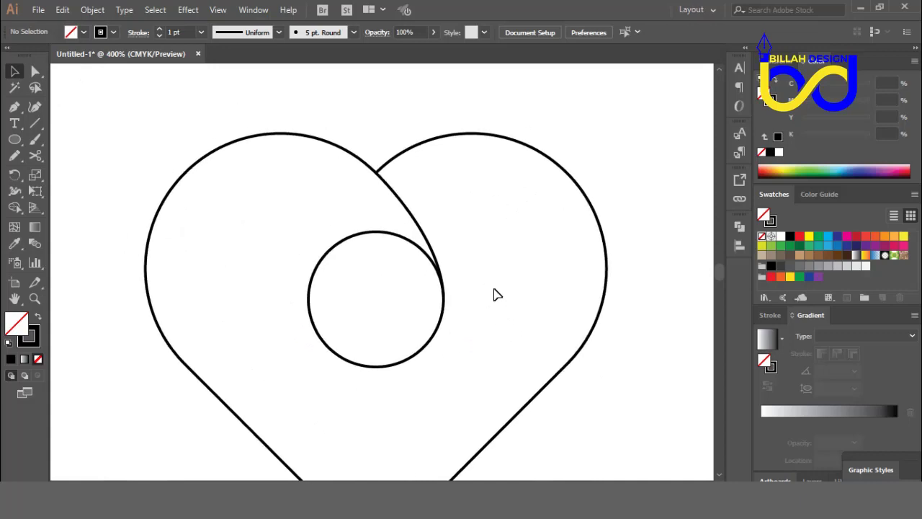
Reflect the curve between the notch and the circle across the vertical axis at 90° as a copy
{"action": "left_click", "coordinate": [410, 214]}
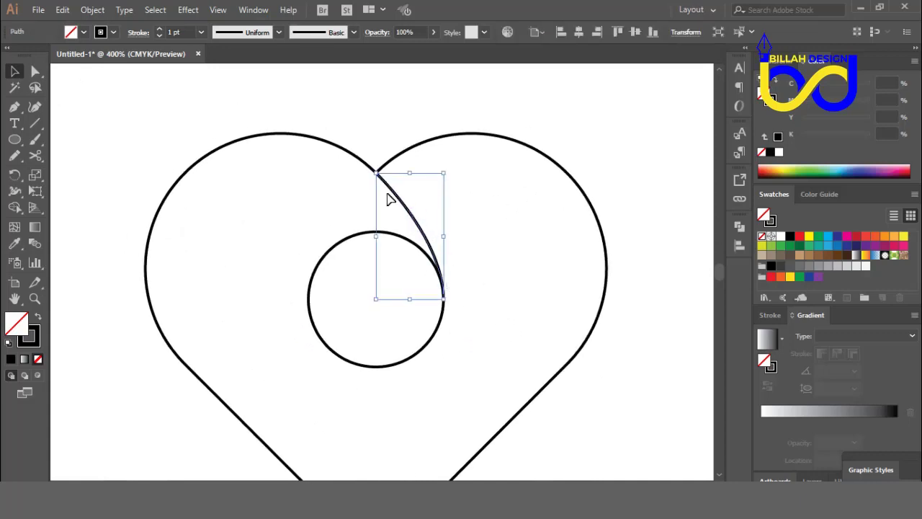
{"action": "left_click_drag", "start_coordinate": [484, 321], "coordinate": [492, 317]}
{"action": "left_click", "coordinate": [445, 240]}
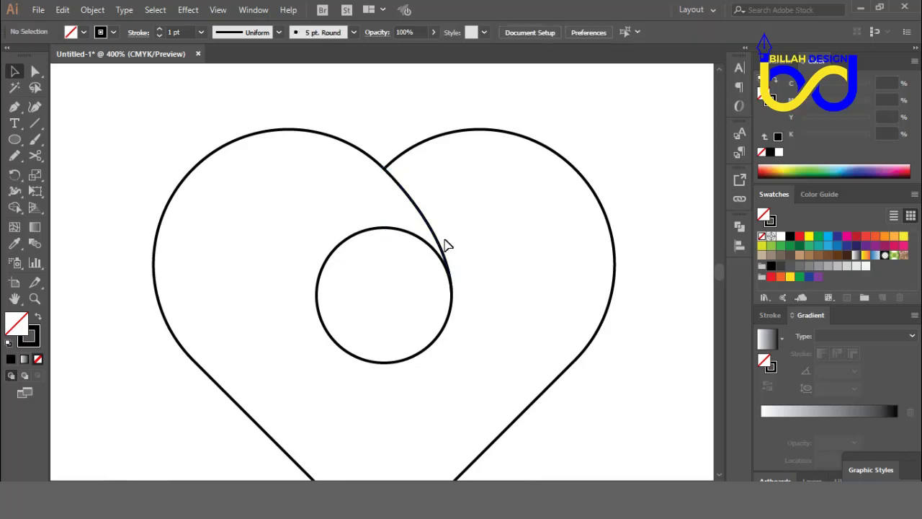
{"action": "left_click", "coordinate": [422, 206]}
{"action": "right_click", "coordinate": [420, 207]}
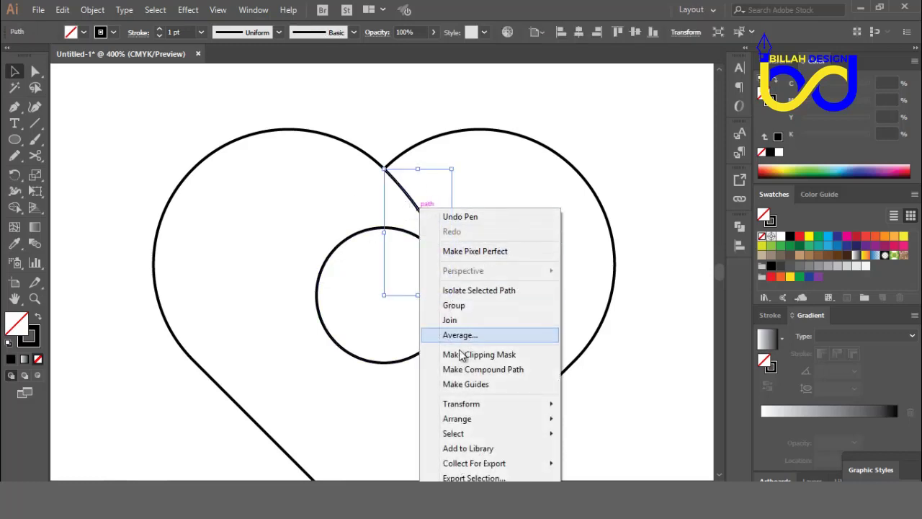
{"action": "mouse_move", "coordinate": [486, 417]}
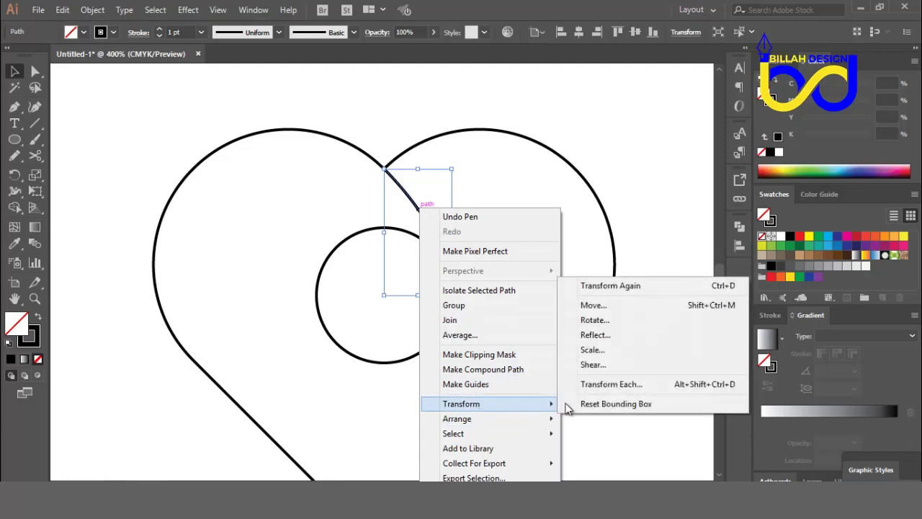
{"action": "left_click", "coordinate": [597, 336]}
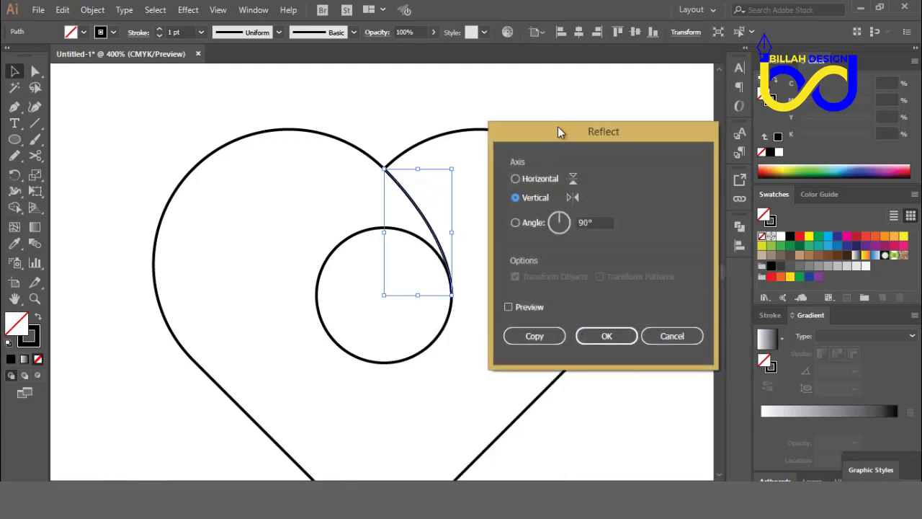
{"action": "left_click_drag", "start_coordinate": [557, 128], "coordinate": [585, 124]}
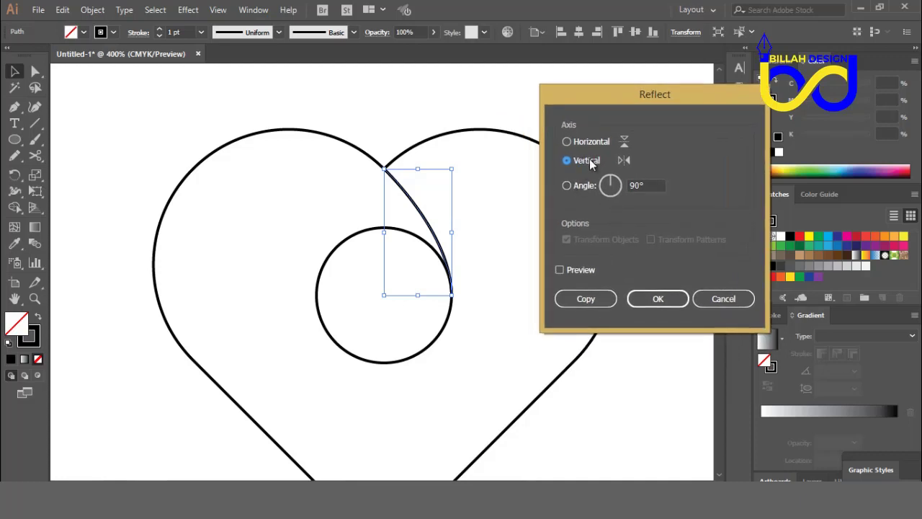
{"action": "left_click", "coordinate": [585, 299]}
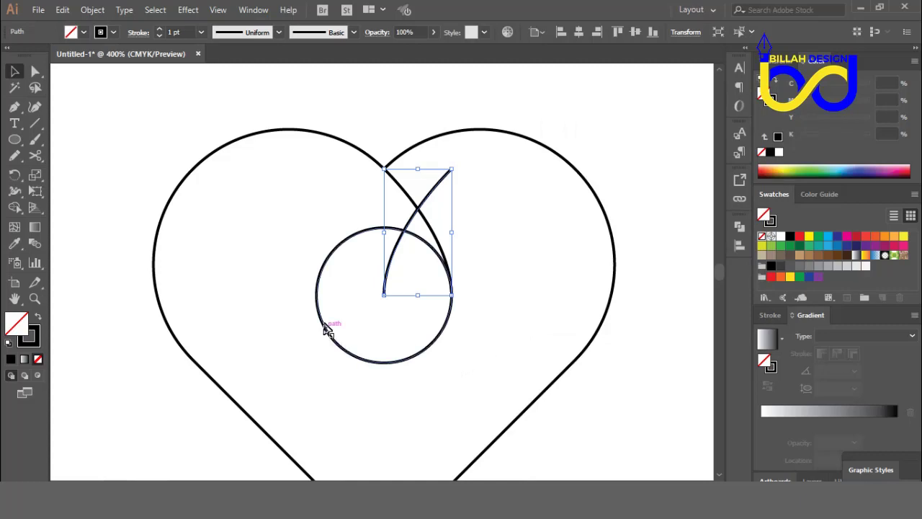
Align the mirrored curve to the circle's left edge, using the circle as the key object
{"action": "left_click", "coordinate": [322, 268], "text": "shift"}
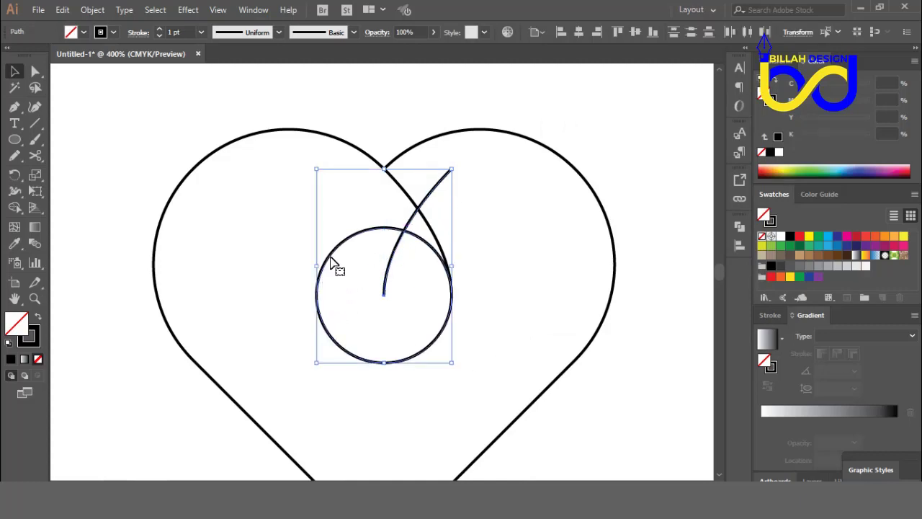
{"action": "left_click", "coordinate": [329, 258]}
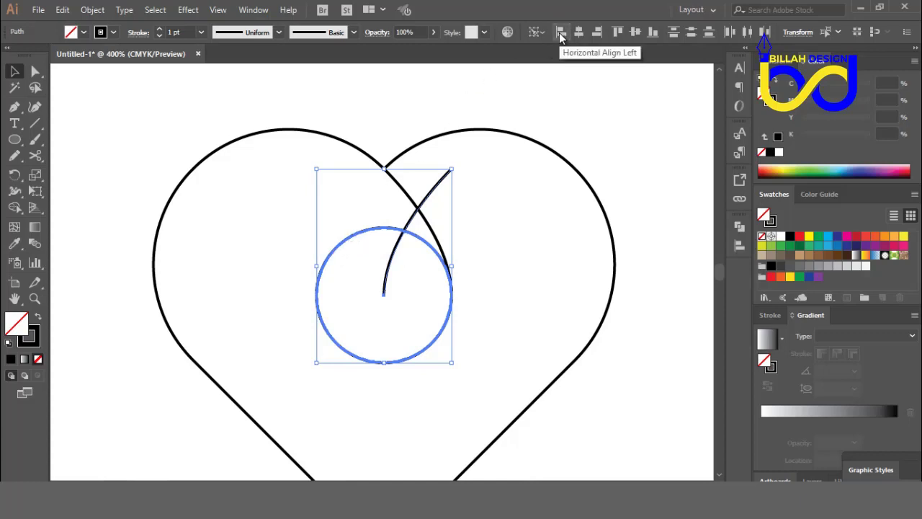
{"action": "left_click", "coordinate": [562, 33]}
{"action": "left_click", "coordinate": [529, 245]}
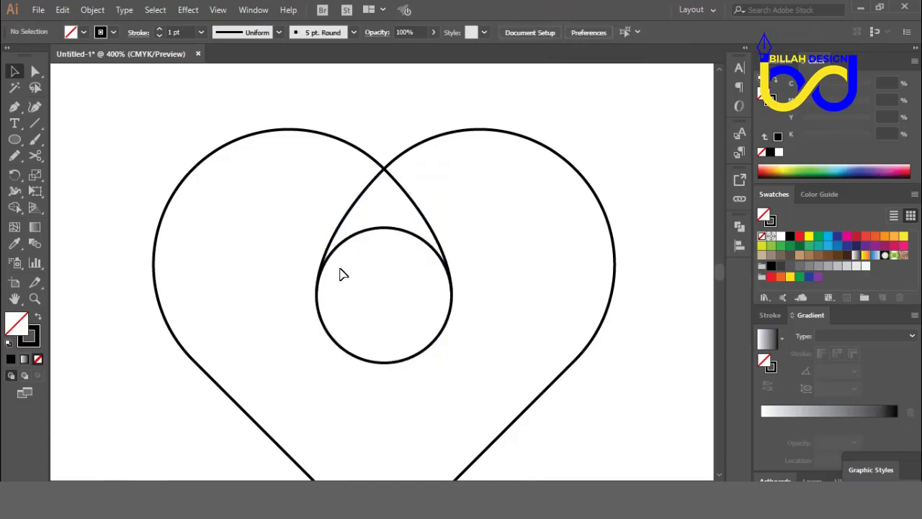
Delete the circle's top anchor point with the Direct Selection tool so its lower half and the two curves form a teardrop loop
{"action": "left_click_drag", "start_coordinate": [497, 314], "coordinate": [503, 318]}
{"action": "key", "text": "ctrl+minus"}
{"action": "key", "text": "ctrl+minus"}
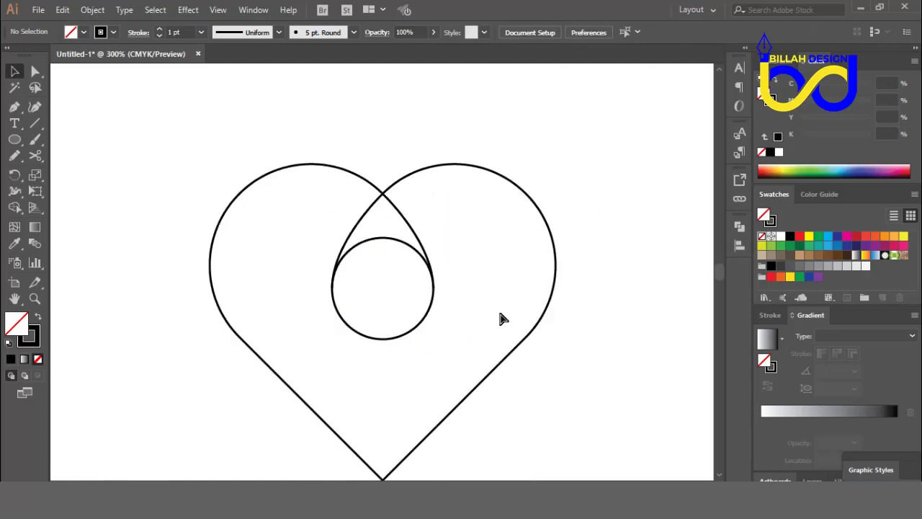
{"action": "key", "text": "ctrl+plus"}
{"action": "key", "text": "ctrl+plus"}
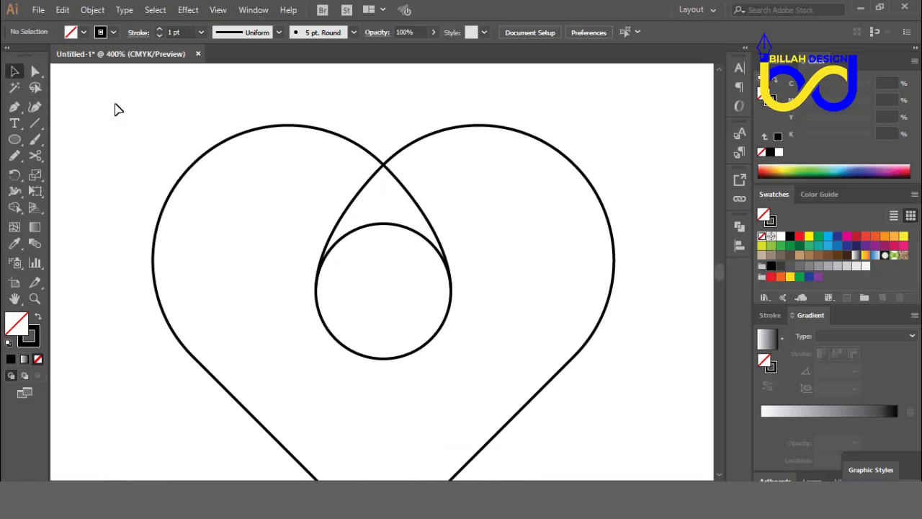
{"action": "left_click", "coordinate": [37, 69]}
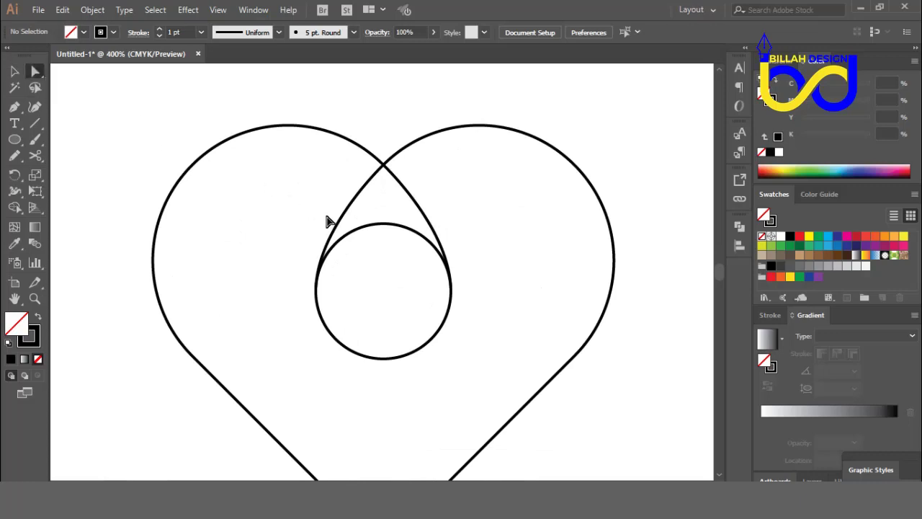
{"action": "left_click_drag", "start_coordinate": [381, 217], "coordinate": [396, 237]}
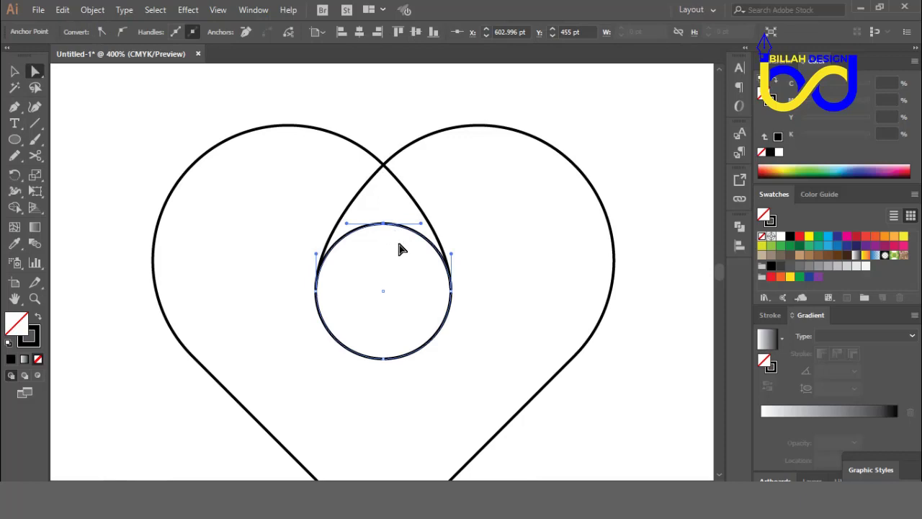
{"action": "key", "text": "Delete"}
{"action": "left_click", "coordinate": [505, 323]}
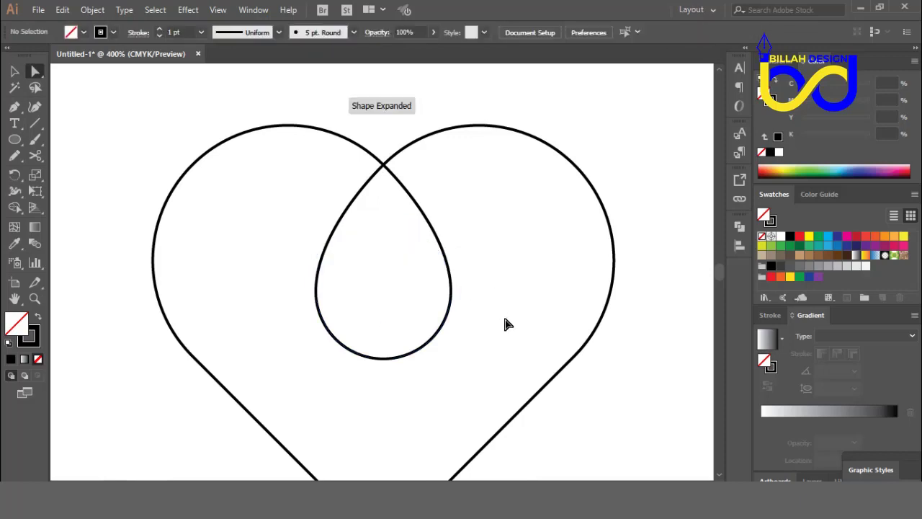
Inspect the teardrop loop's separate segments by selecting its bottom arc, right curve and left curve in turn
{"action": "left_click_drag", "start_coordinate": [504, 323], "coordinate": [486, 305]}
{"action": "key", "text": "v"}
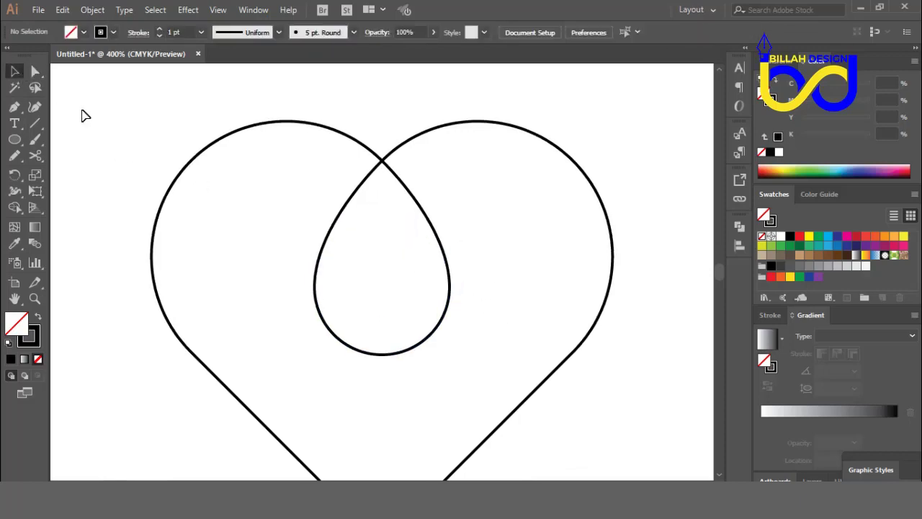
{"action": "left_click", "coordinate": [379, 355]}
{"action": "left_click", "coordinate": [504, 336]}
{"action": "left_click_drag", "start_coordinate": [507, 311], "coordinate": [504, 317]}
{"action": "left_click", "coordinate": [437, 253]}
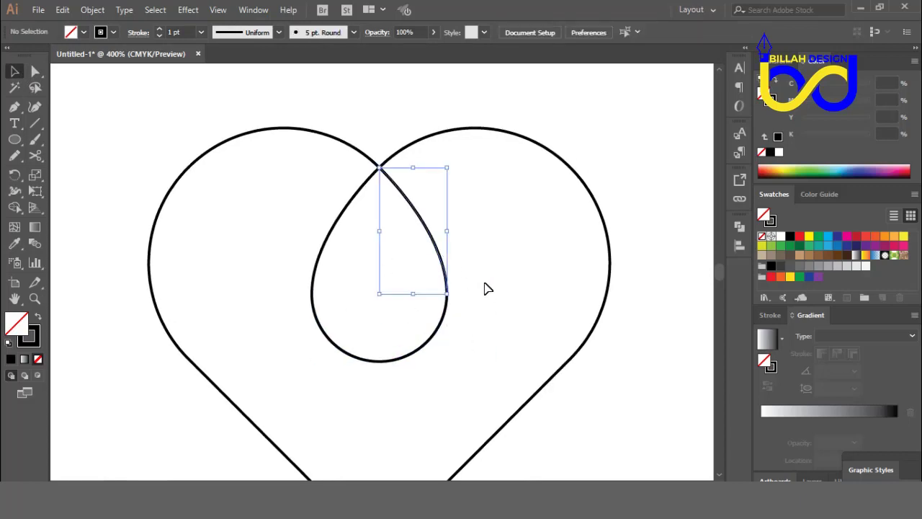
{"action": "left_click", "coordinate": [478, 244]}
{"action": "left_click", "coordinate": [356, 195]}
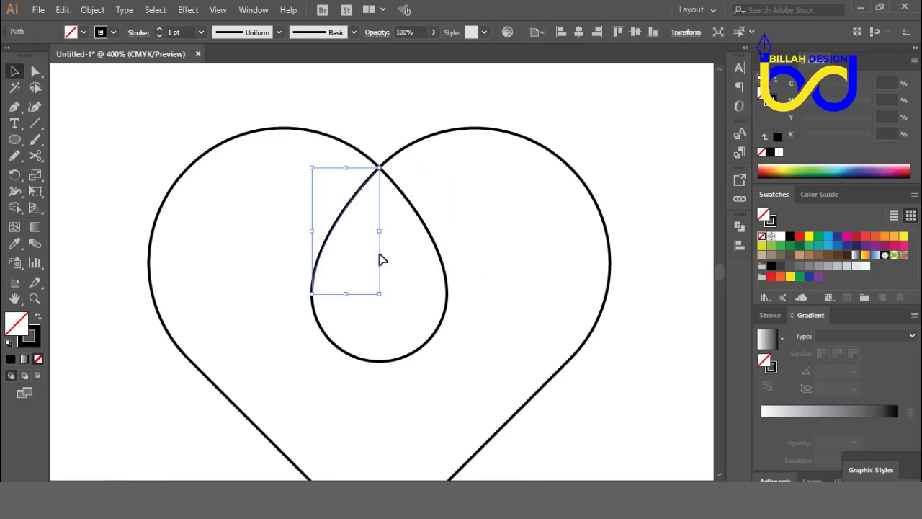
{"action": "key", "text": "space"}
{"action": "key", "text": "ctrl+minus"}
{"action": "key", "text": "ctrl+minus"}
{"action": "key", "text": "ctrl+minus"}
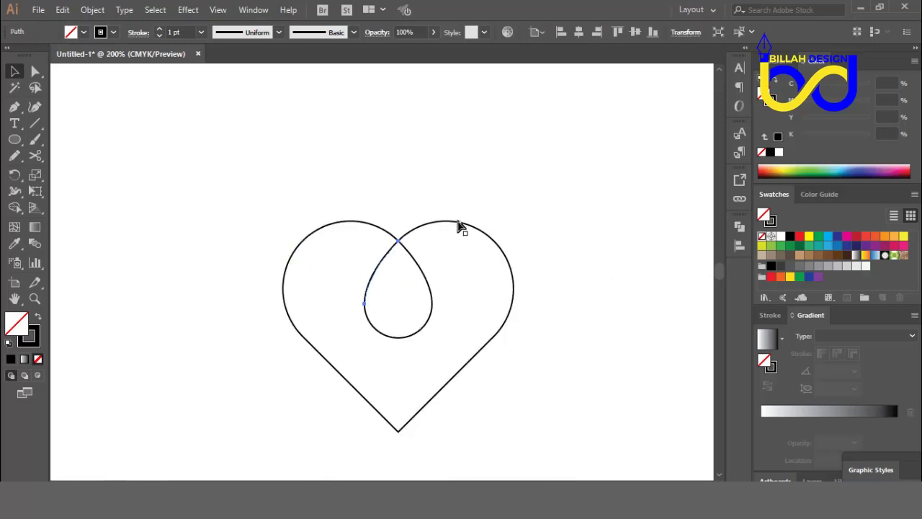
Compare the thin-line looped heart with the reference looped heart icon on the artboard
{"action": "left_click_drag", "start_coordinate": [512, 350], "coordinate": [478, 318]}
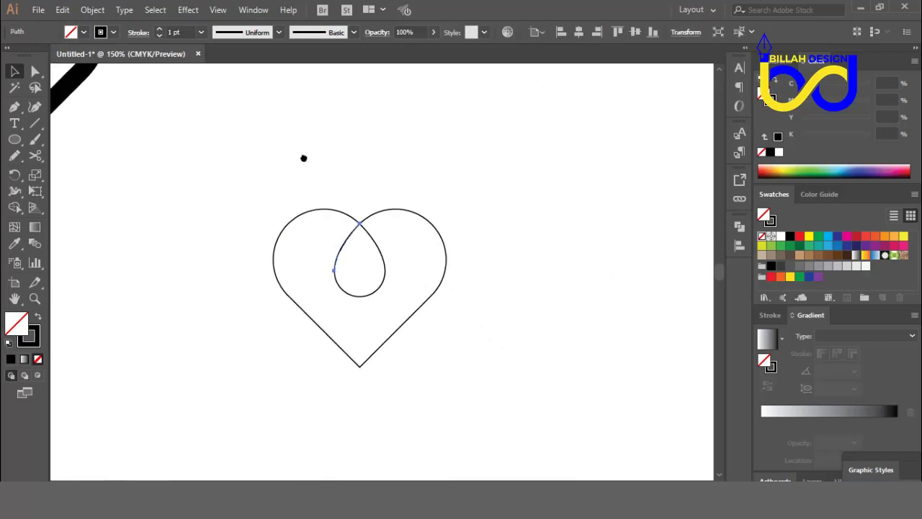
{"action": "left_click_drag", "start_coordinate": [304, 157], "coordinate": [391, 269]}
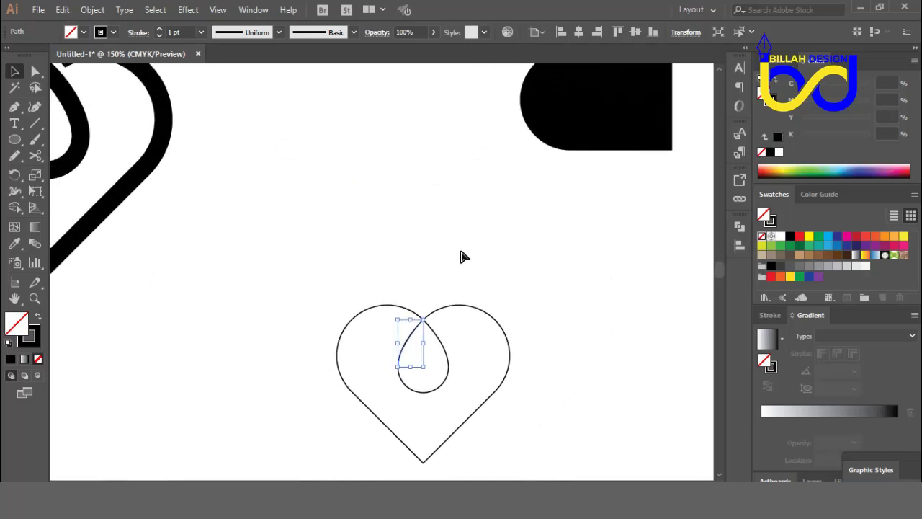
{"action": "key", "text": "ctrl+minus"}
{"action": "key", "text": "ctrl+minus"}
{"action": "left_click", "coordinate": [407, 357]}
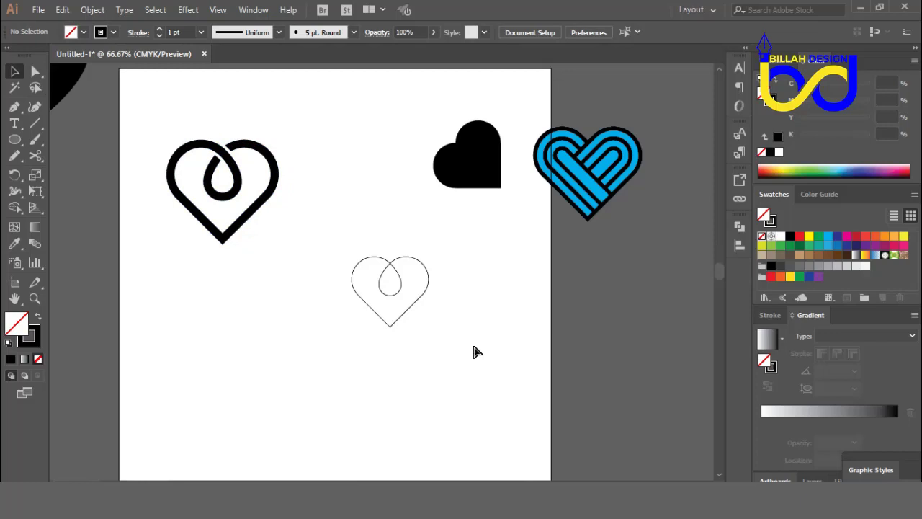
{"action": "key", "text": "ctrl+equal"}
{"action": "key", "text": "ctrl+equal"}
{"action": "key", "text": "ctrl+equal"}
{"action": "left_click_drag", "start_coordinate": [505, 354], "coordinate": [485, 299]}
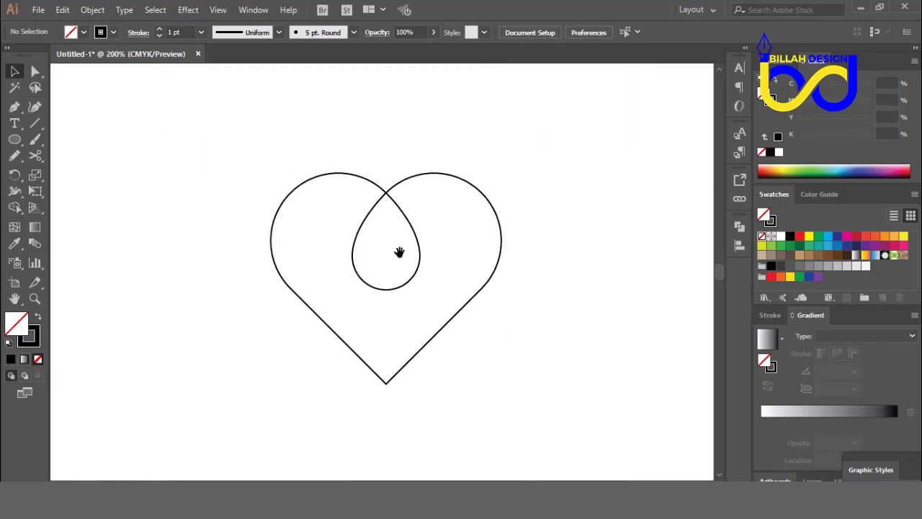
Set the stroke weight of the whole heart outline and teardrop loop to 10 pt
{"action": "left_click_drag", "start_coordinate": [324, 145], "coordinate": [440, 299]}
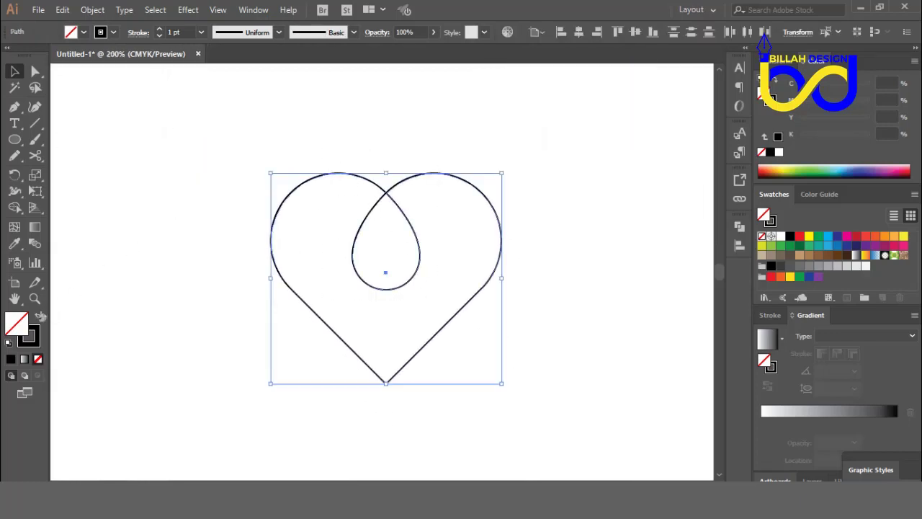
{"action": "scroll", "coordinate": [171, 32], "scroll_direction": "up", "scroll_amount": 7}
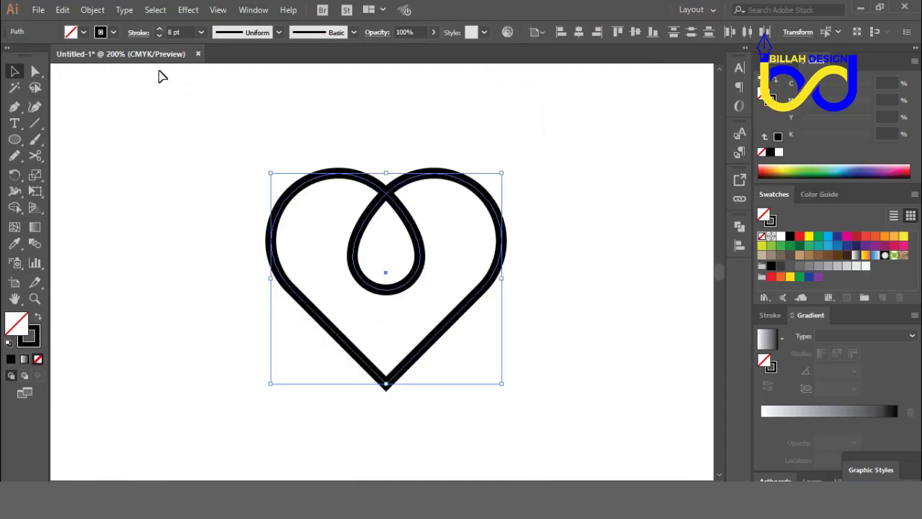
{"action": "left_click", "coordinate": [159, 29]}
{"action": "left_click", "coordinate": [160, 29]}
{"action": "left_click", "coordinate": [529, 327]}
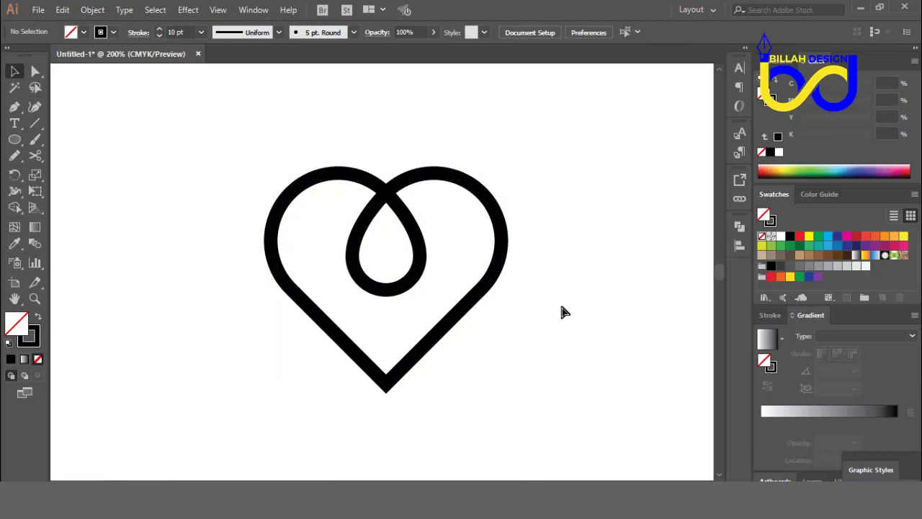
Recolour the strokes of the teardrop loop's two upper curves red, keeping the bottom arc and heart outline black
{"action": "key", "text": "ctrl+minus"}
{"action": "key", "text": "ctrl+plus"}
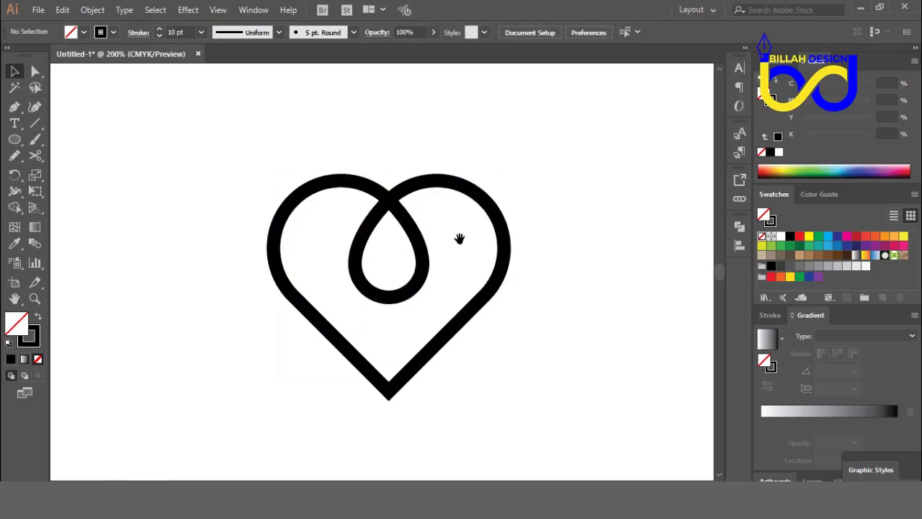
{"action": "scroll", "coordinate": [459, 239], "scroll_direction": "up", "scroll_amount": 1}
{"action": "left_click", "coordinate": [414, 232]}
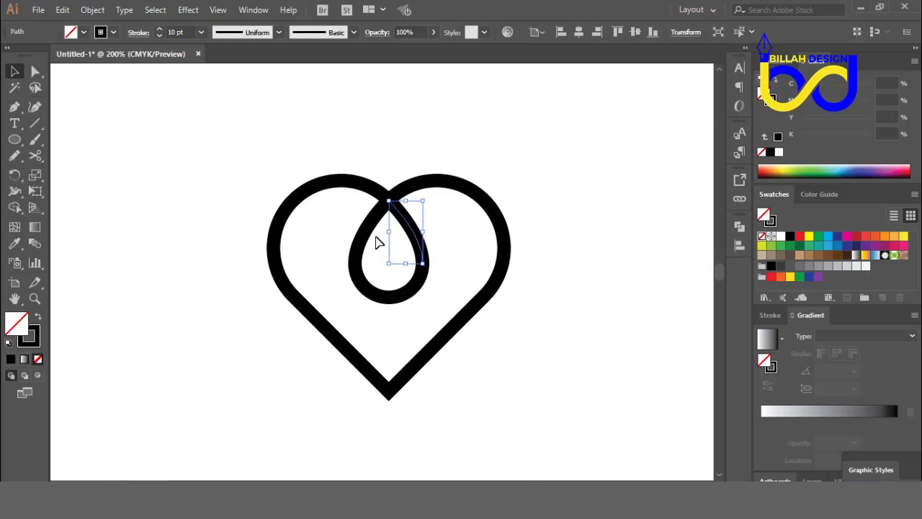
{"action": "left_click", "coordinate": [774, 223]}
{"action": "left_click", "coordinate": [799, 237]}
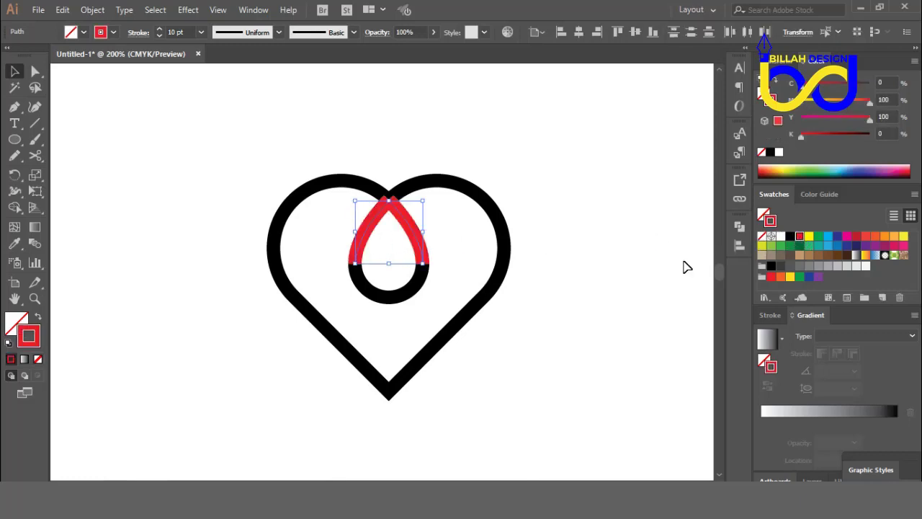
{"action": "left_click", "coordinate": [684, 265]}
{"action": "left_click", "coordinate": [410, 301]}
{"action": "left_click", "coordinate": [464, 200]}
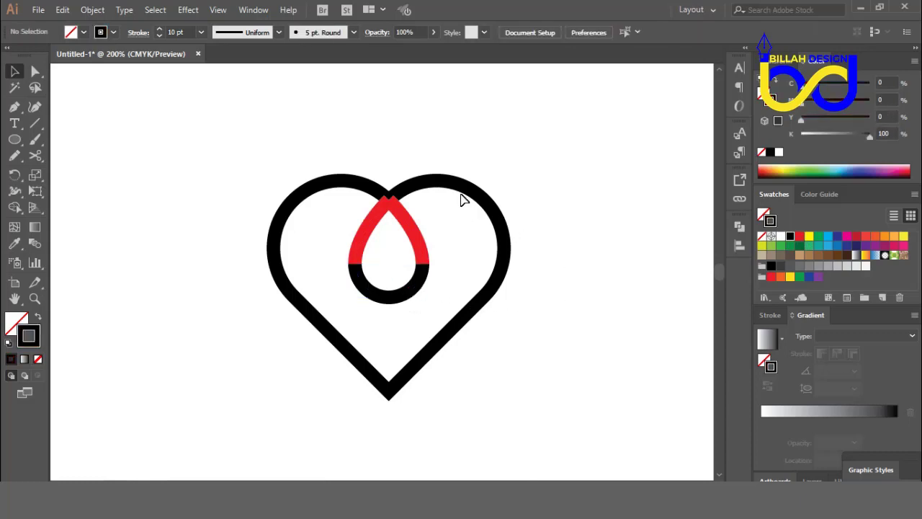
{"action": "left_click", "coordinate": [463, 189]}
{"action": "left_click", "coordinate": [572, 281]}
Cut the heart outline with the Scissors tool at the notch and slightly along the right lobe, and delete the short piece between
{"action": "left_click_drag", "start_coordinate": [467, 240], "coordinate": [489, 252]}
{"action": "key", "text": "ctrl+plus"}
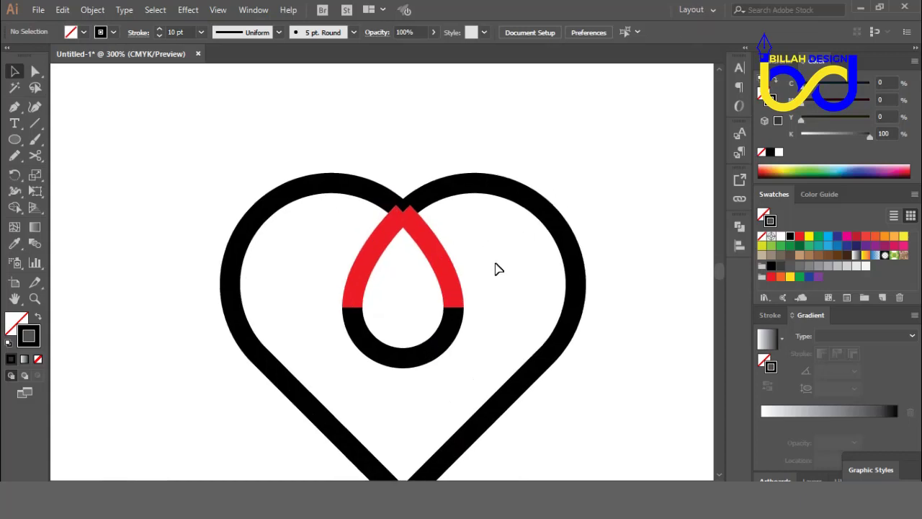
{"action": "left_click", "coordinate": [36, 71]}
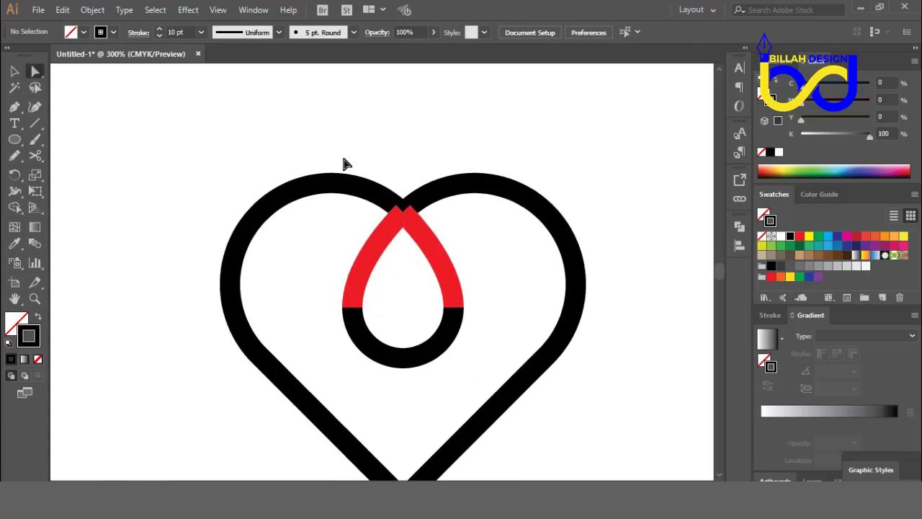
{"action": "left_click_drag", "start_coordinate": [455, 166], "coordinate": [417, 201]}
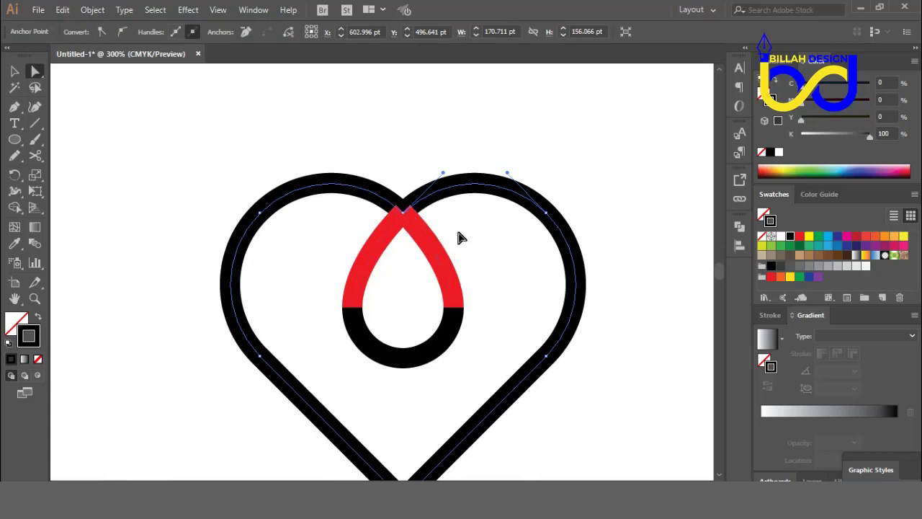
{"action": "left_click", "coordinate": [36, 157]}
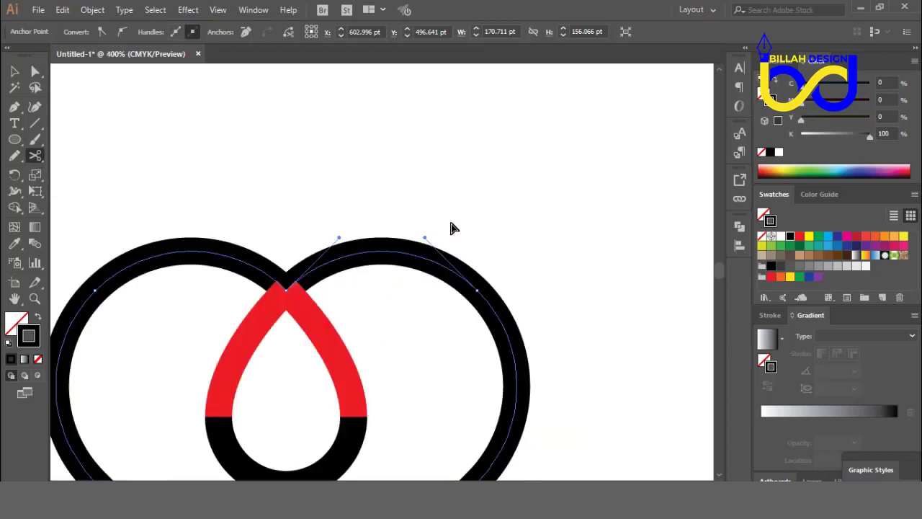
{"action": "key", "text": "ctrl+plus"}
{"action": "key", "text": "ctrl+plus"}
{"action": "left_click_drag", "start_coordinate": [334, 312], "coordinate": [457, 206]}
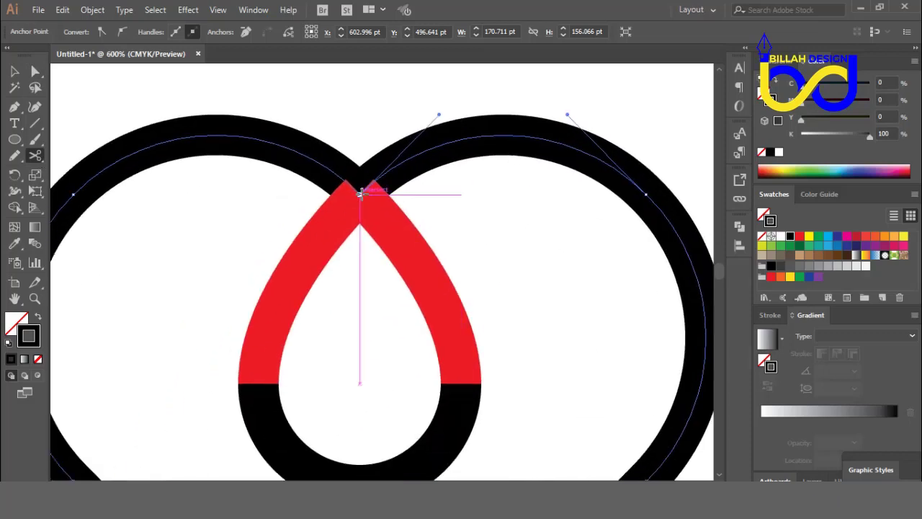
{"action": "left_click", "coordinate": [360, 195]}
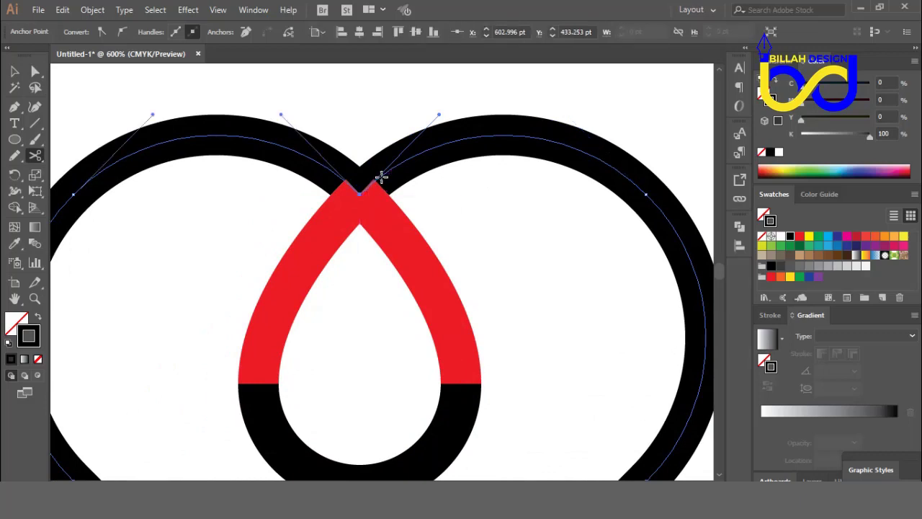
{"action": "left_click", "coordinate": [381, 176]}
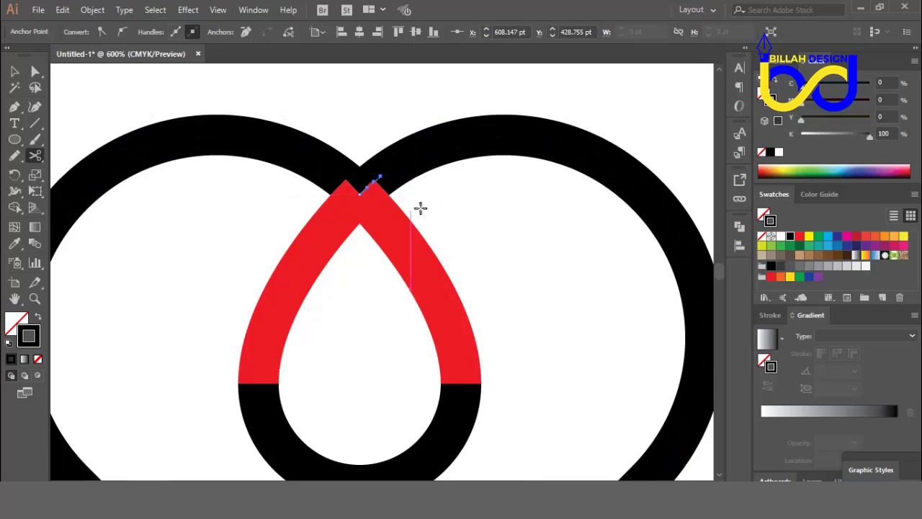
{"action": "key", "text": "Delete"}
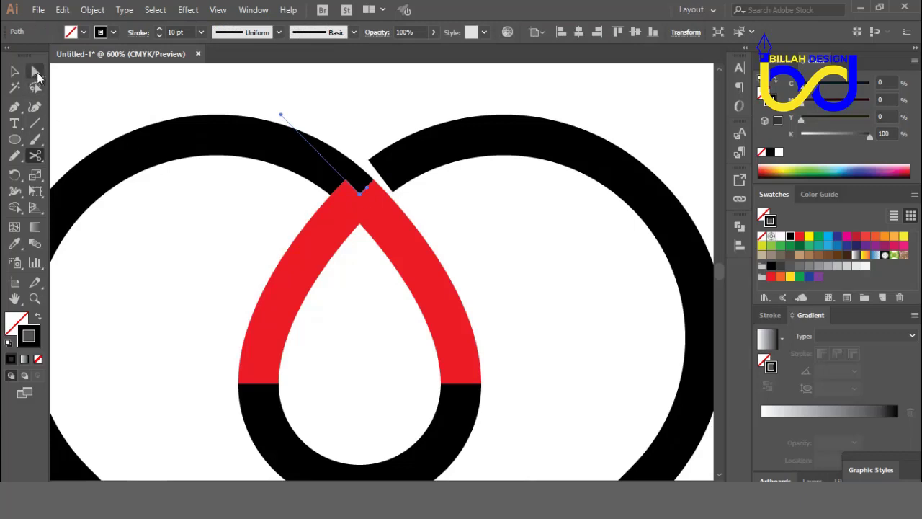
Hide the teardrop loop's left red curve
{"action": "left_click", "coordinate": [34, 71]}
{"action": "left_click", "coordinate": [373, 302]}
{"action": "left_click_drag", "start_coordinate": [379, 293], "coordinate": [387, 286]}
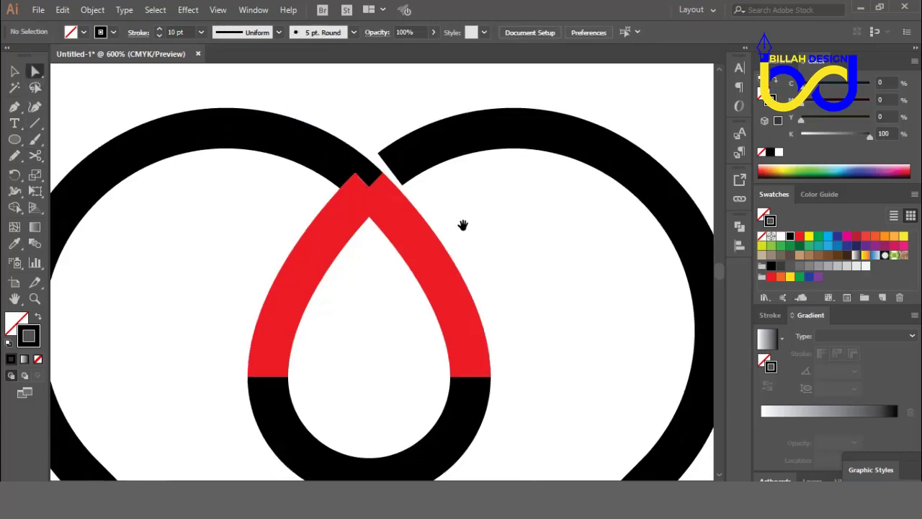
{"action": "left_click_drag", "start_coordinate": [488, 241], "coordinate": [411, 272]}
{"action": "left_click", "coordinate": [387, 252]}
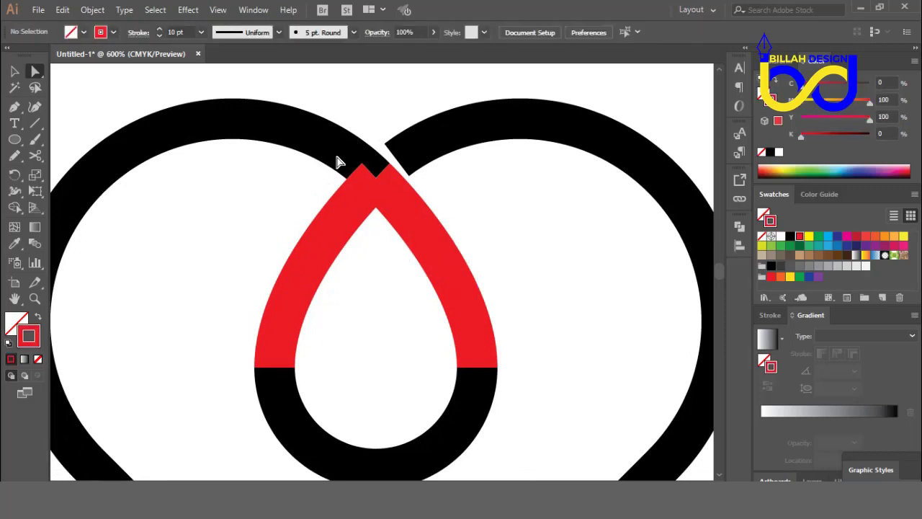
{"action": "left_click", "coordinate": [336, 154]}
{"action": "left_click", "coordinate": [298, 195]}
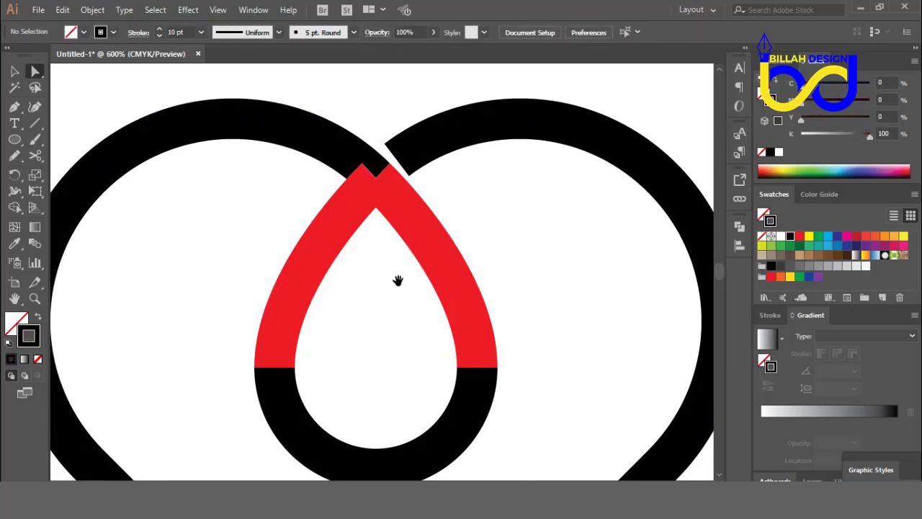
{"action": "left_click", "coordinate": [329, 244]}
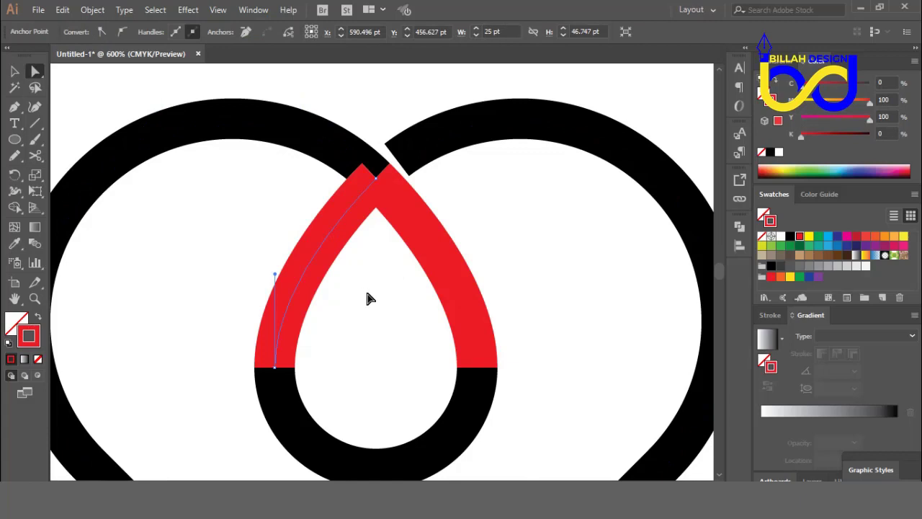
{"action": "key", "text": "ctrl"}
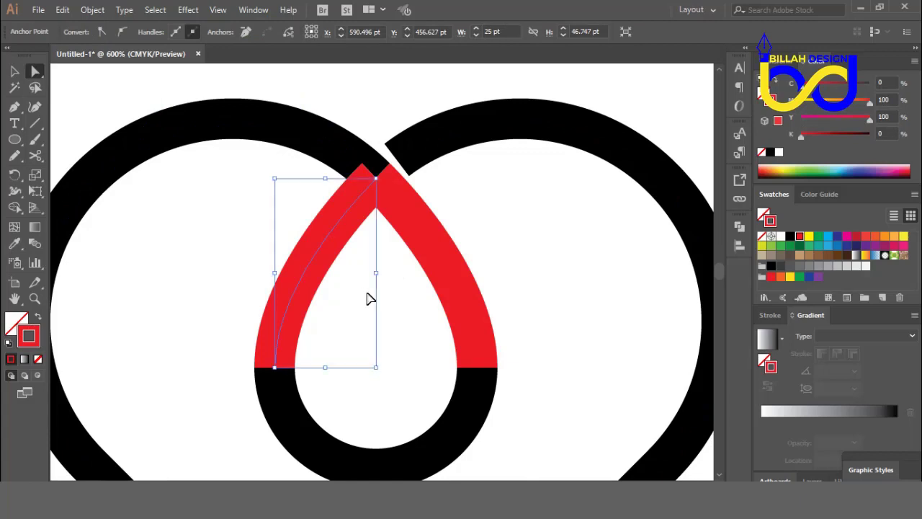
{"action": "key", "text": "Delete"}
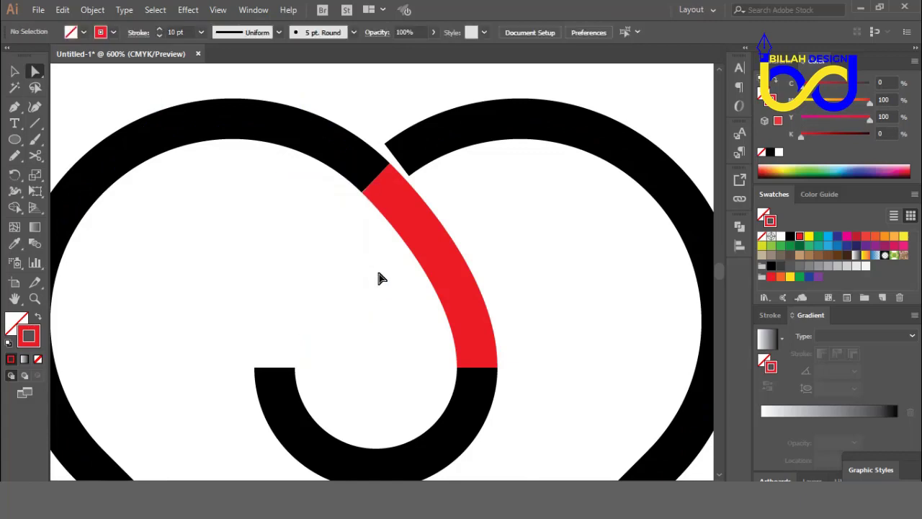
Try to join the anchor points where the left lobe meets the red curve, and average them on both axes
{"action": "left_click_drag", "start_coordinate": [397, 177], "coordinate": [386, 168]}
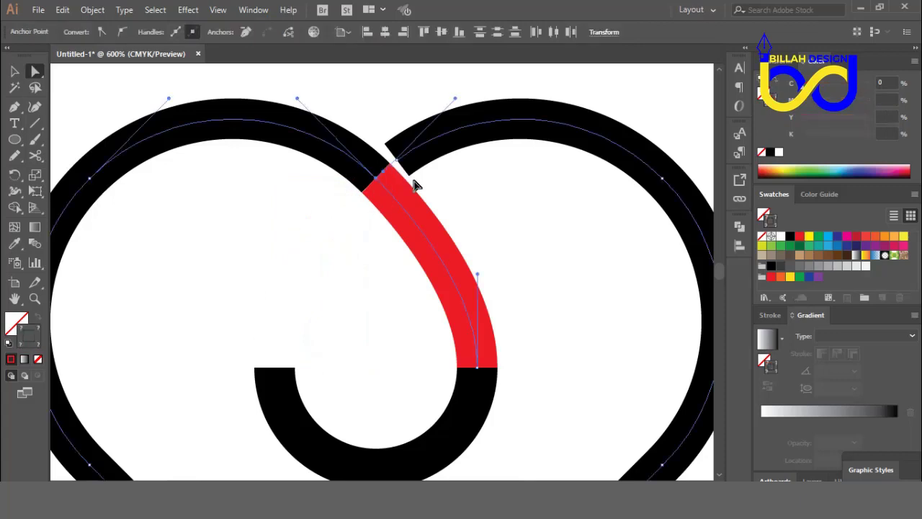
{"action": "right_click", "coordinate": [464, 181]}
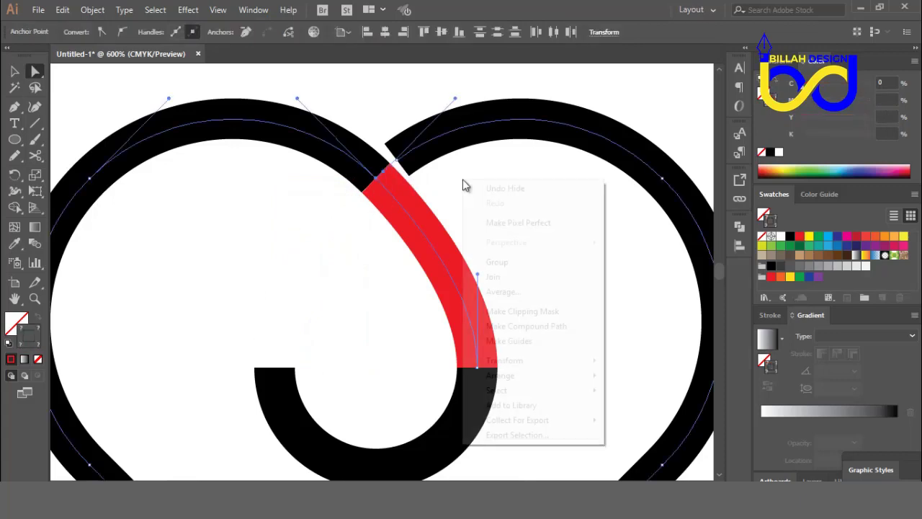
{"action": "left_click", "coordinate": [502, 279]}
{"action": "right_click", "coordinate": [498, 203]}
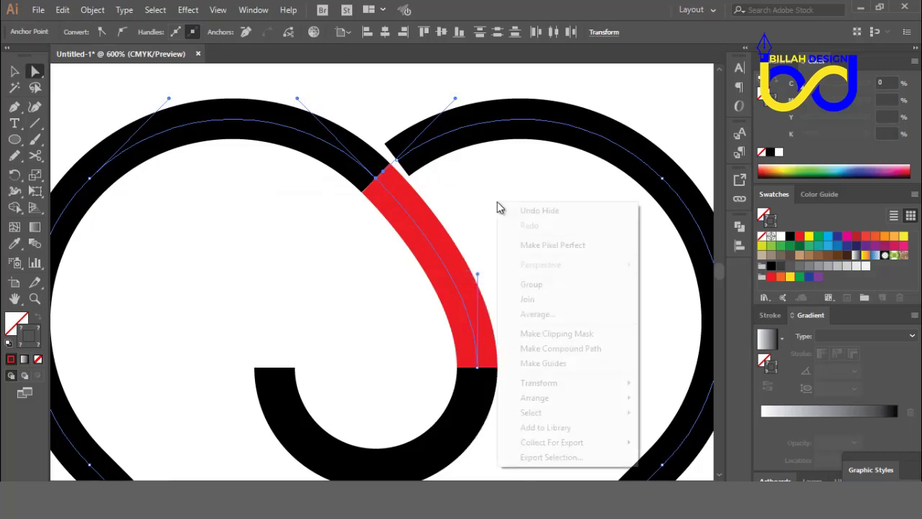
{"action": "left_click", "coordinate": [543, 315]}
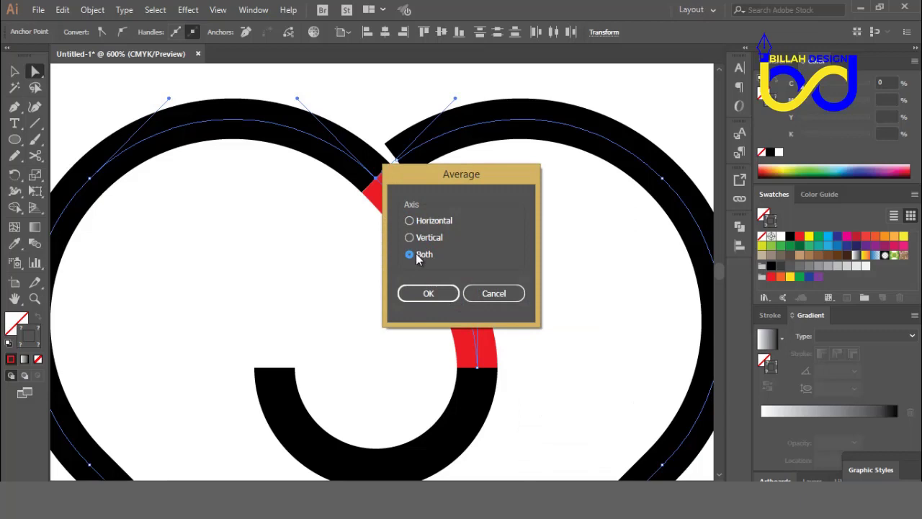
{"action": "left_click", "coordinate": [428, 294]}
{"action": "left_click", "coordinate": [465, 219]}
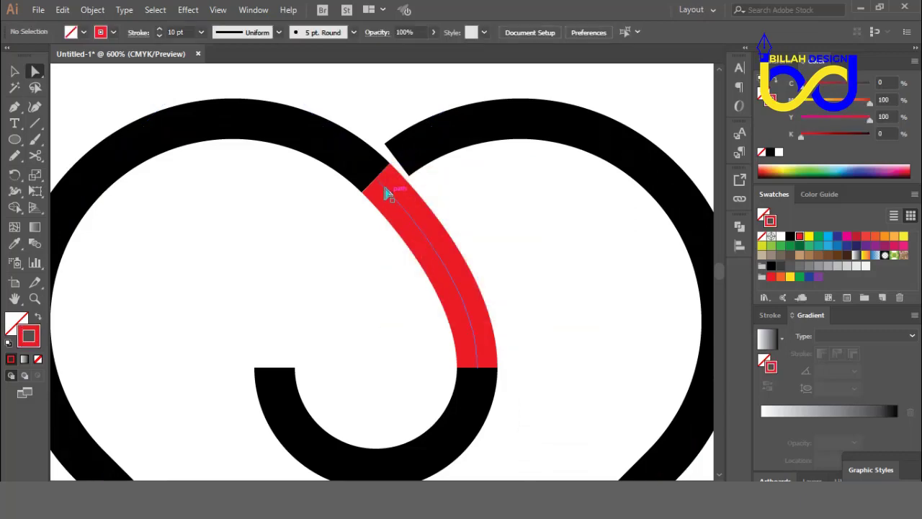
Hide the remaining red curve together with the heart outline so only the loop's bottom arc stays shown
{"action": "left_click", "coordinate": [376, 178]}
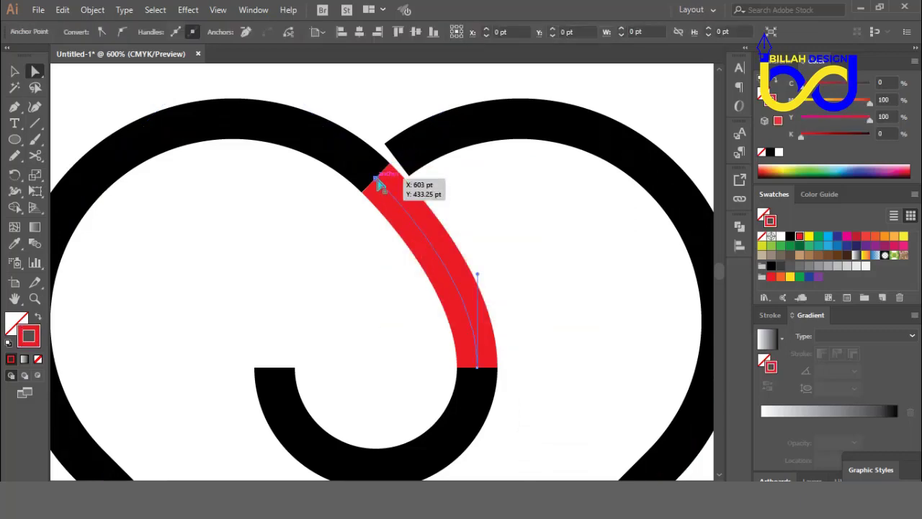
{"action": "left_click", "coordinate": [359, 219]}
{"action": "left_click", "coordinate": [382, 176]}
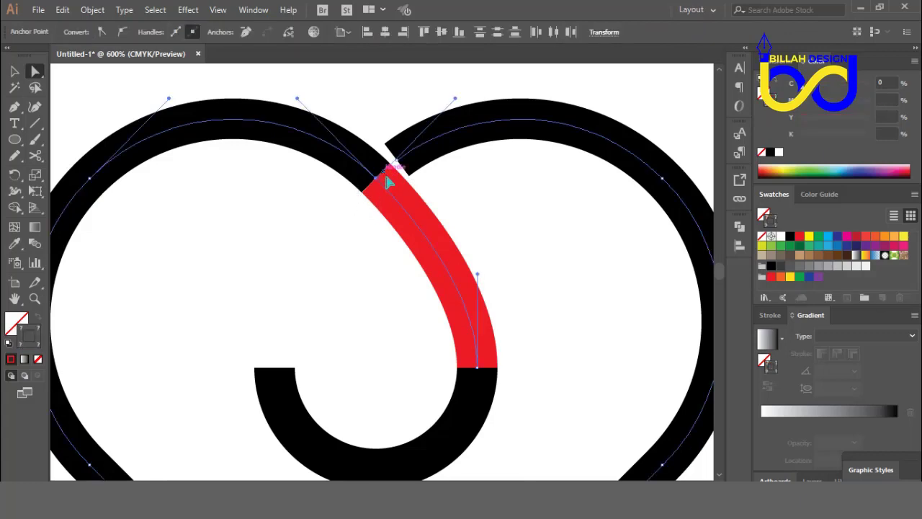
{"action": "left_click", "coordinate": [425, 192]}
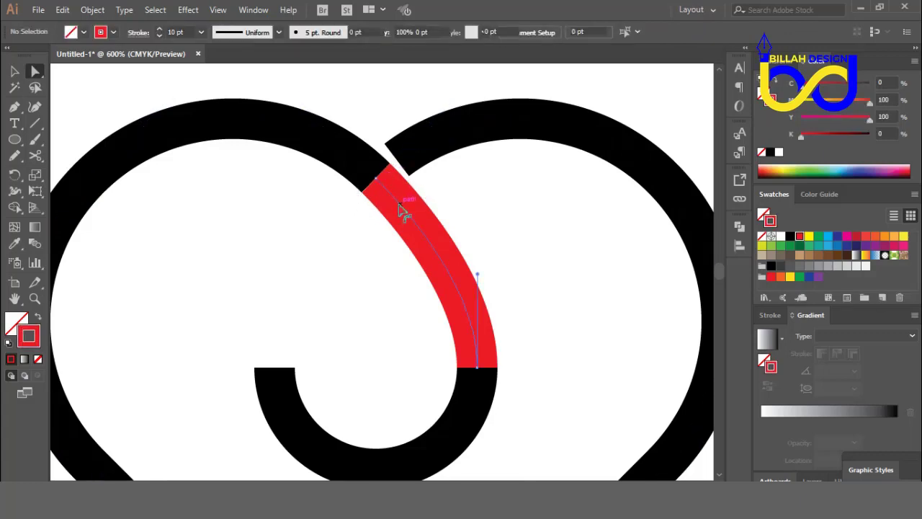
{"action": "left_click", "coordinate": [269, 126], "text": "shift"}
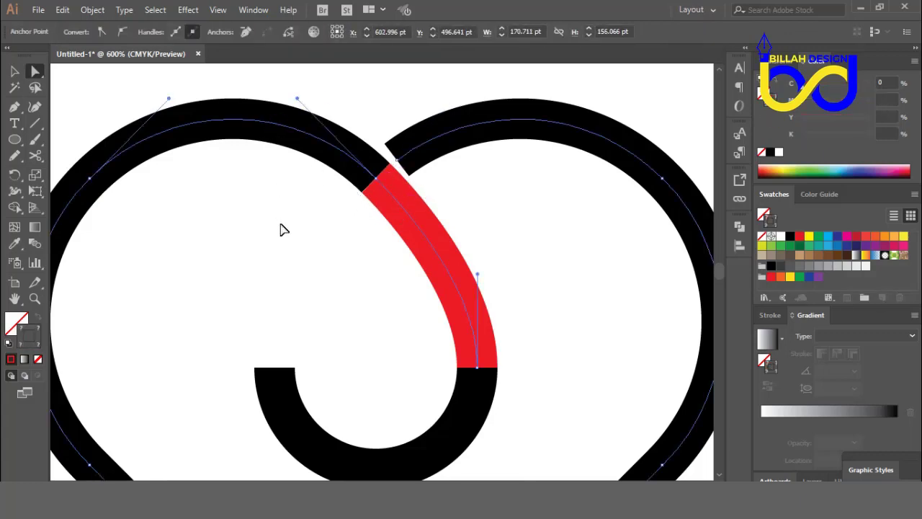
{"action": "key", "text": "Delete"}
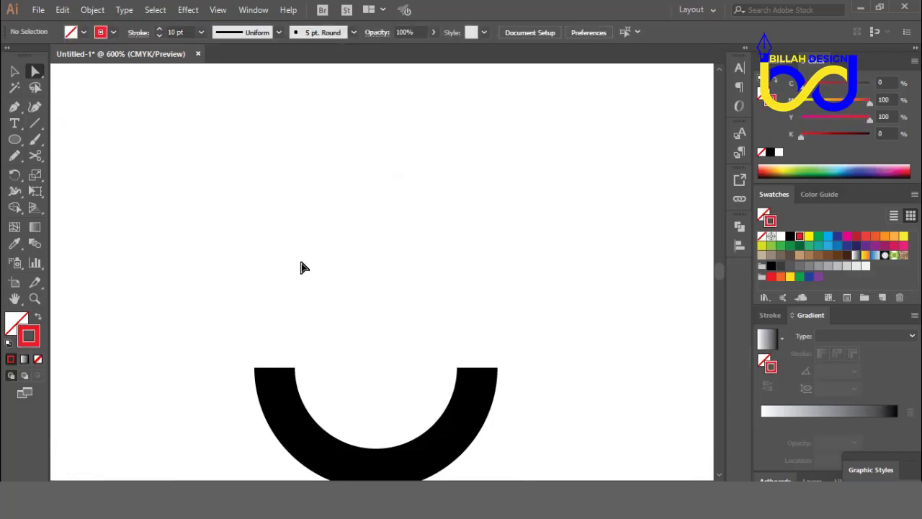
Clear the leftover selection above the loop's bottom arc and bring the hidden heart outline and red curves back into view
{"action": "left_click_drag", "start_coordinate": [305, 276], "coordinate": [311, 245]}
{"action": "left_click", "coordinate": [431, 127]}
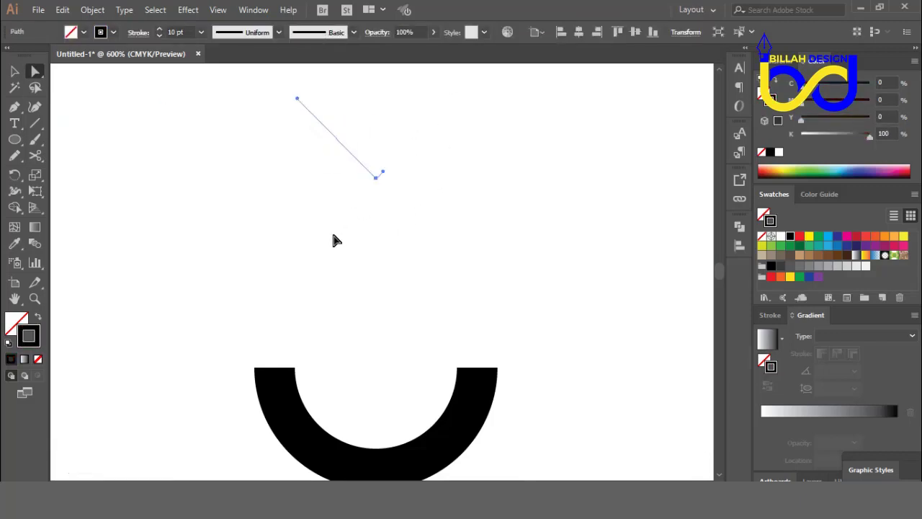
{"action": "left_click", "coordinate": [345, 244]}
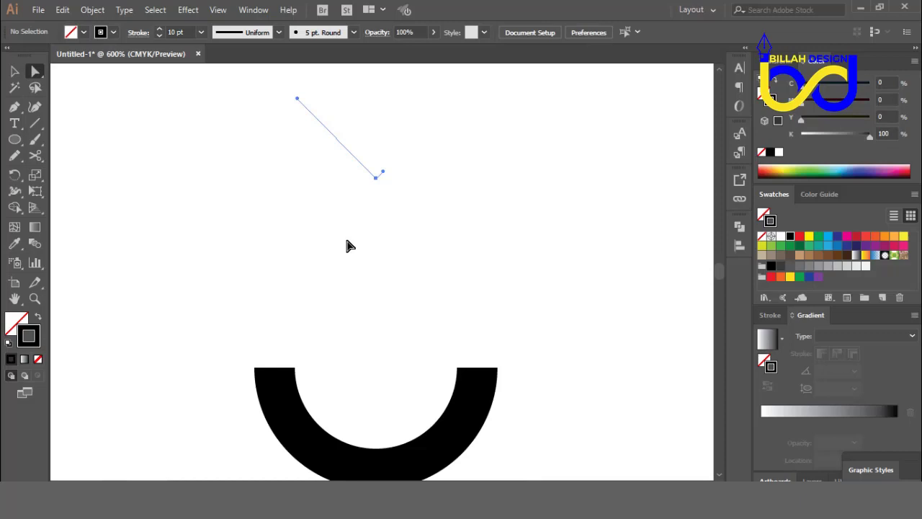
{"action": "key", "text": "ctrl+z"}
{"action": "left_click", "coordinate": [395, 242]}
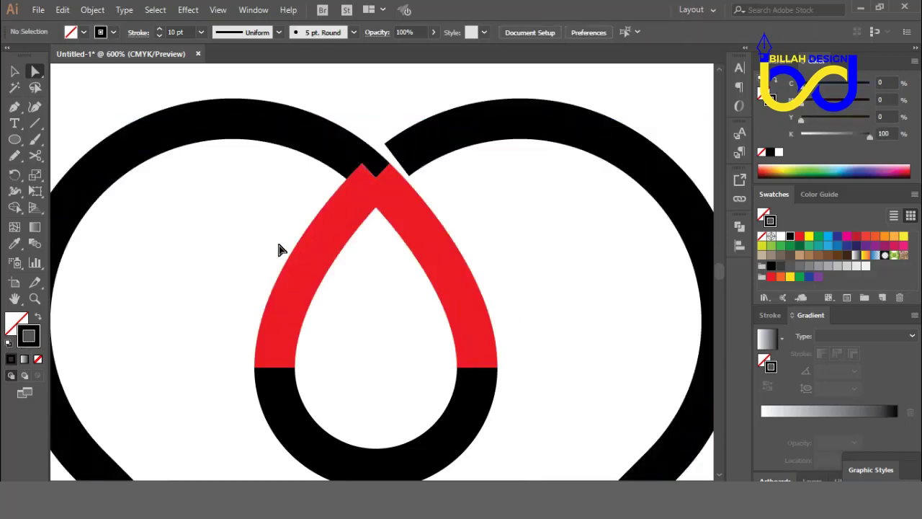
Hide the loop's left red curve and join the left lobe's end to the loop's right red curve
{"action": "left_click_drag", "start_coordinate": [280, 248], "coordinate": [346, 298]}
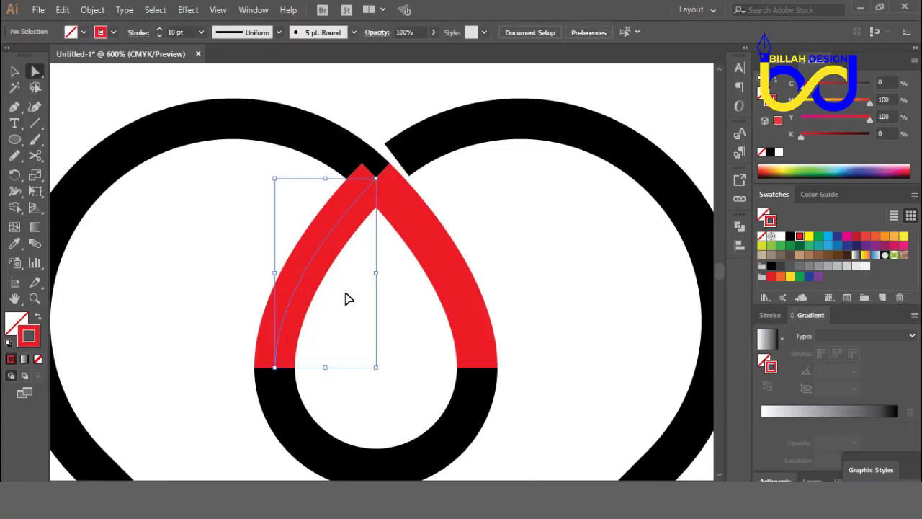
{"action": "key", "text": "Delete"}
{"action": "left_click_drag", "start_coordinate": [346, 226], "coordinate": [393, 167]}
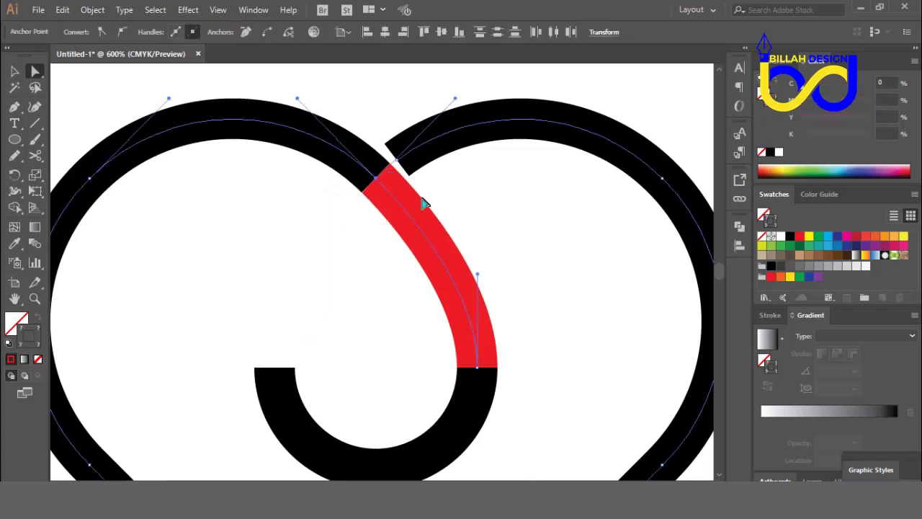
{"action": "right_click", "coordinate": [485, 196]}
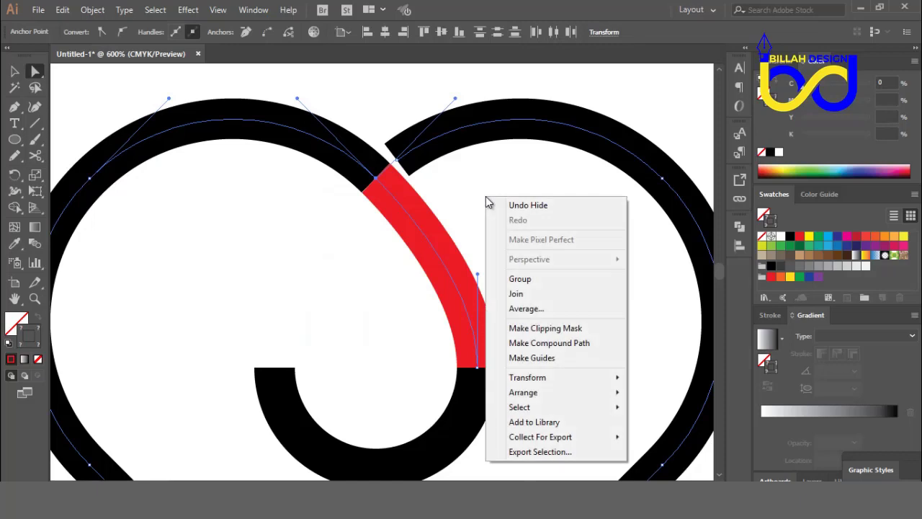
{"action": "left_click", "coordinate": [519, 295]}
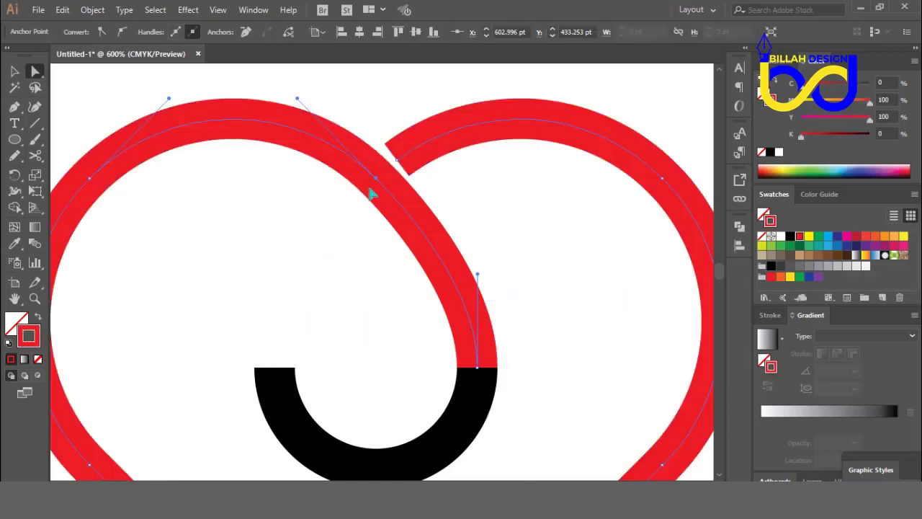
Average the joined anchor point where the left lobe runs into the loop's right curve, and deselect the outline
{"action": "right_click", "coordinate": [489, 193]}
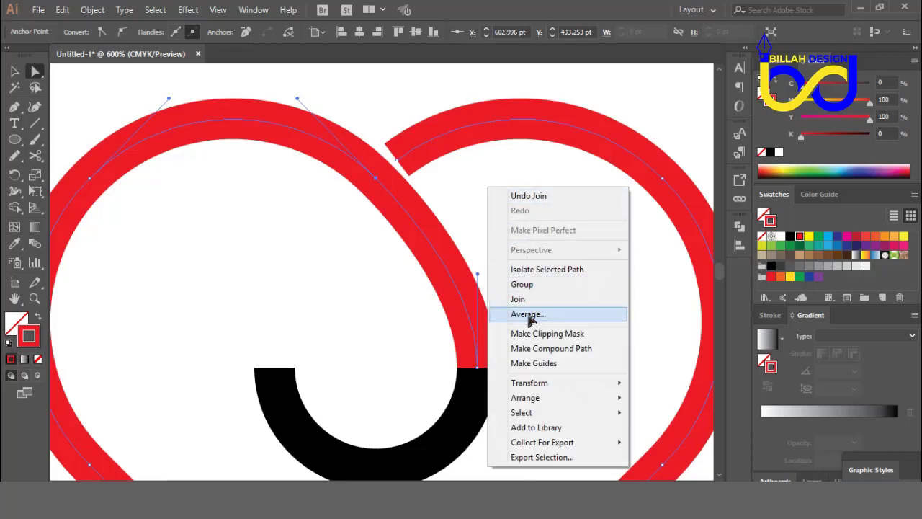
{"action": "left_click", "coordinate": [528, 317]}
{"action": "right_click", "coordinate": [497, 210]}
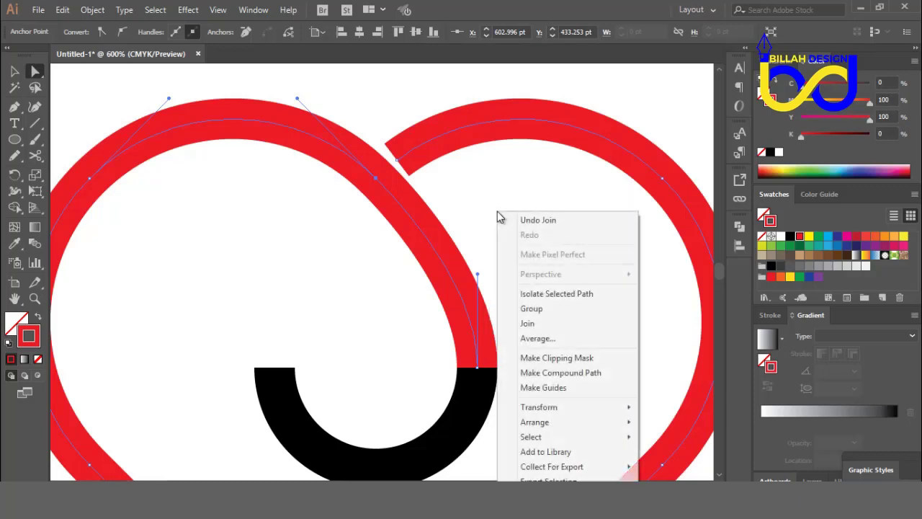
{"action": "left_click", "coordinate": [536, 340]}
{"action": "left_click", "coordinate": [371, 286]}
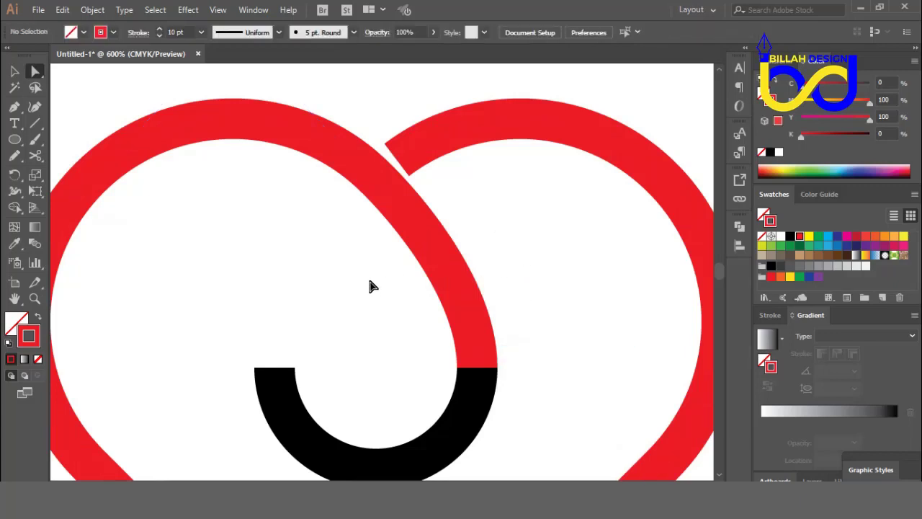
Show the hidden left red curve of the loop again and deselect it
{"action": "left_click_drag", "start_coordinate": [372, 291], "coordinate": [373, 266]}
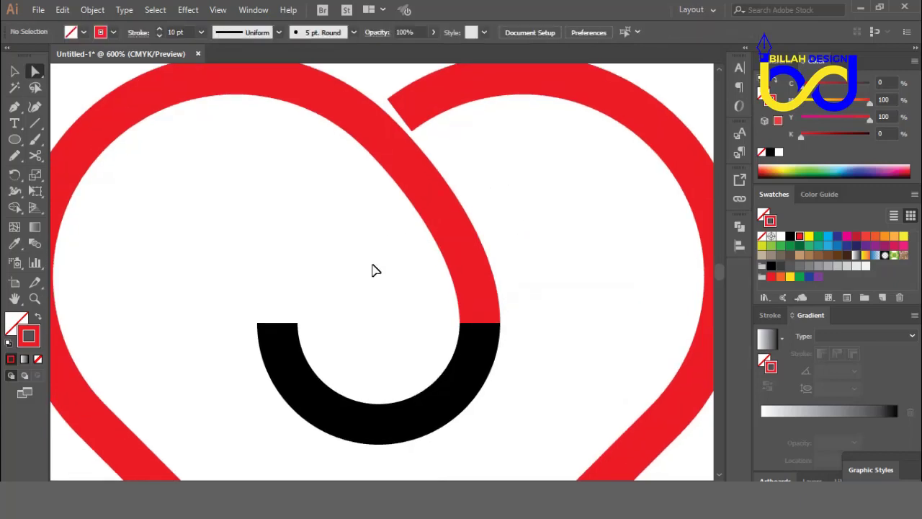
{"action": "key", "text": "ctrl+f"}
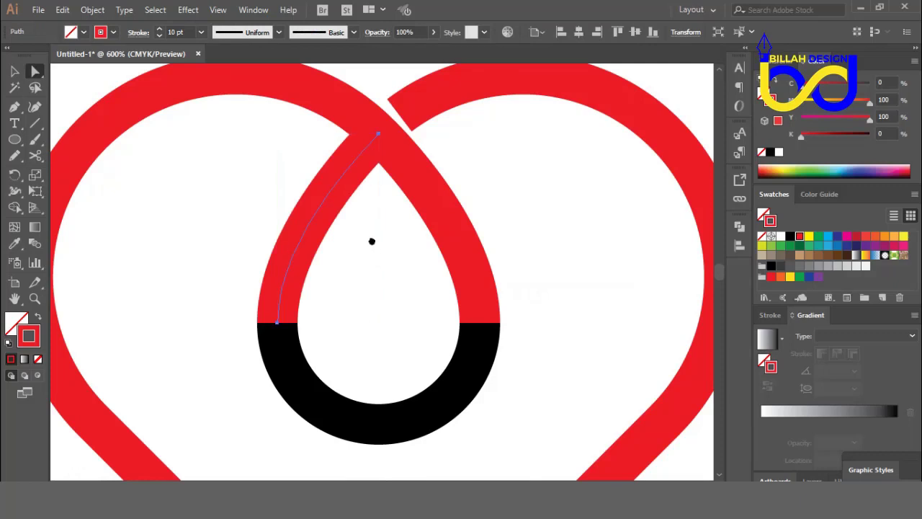
{"action": "left_click_drag", "start_coordinate": [372, 241], "coordinate": [379, 264]}
{"action": "key", "text": "ctrl+minus"}
{"action": "key", "text": "ctrl+minus"}
{"action": "key", "text": "ctrl+minus"}
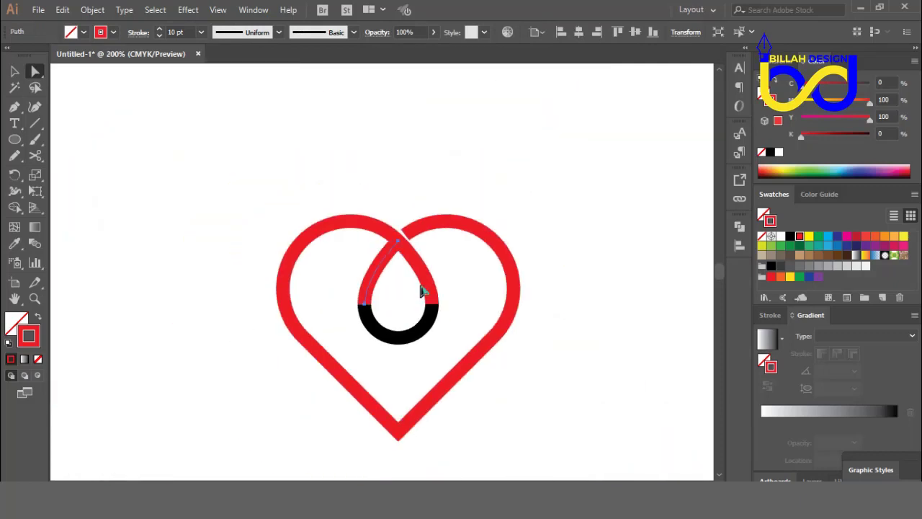
{"action": "left_click_drag", "start_coordinate": [471, 288], "coordinate": [460, 239]}
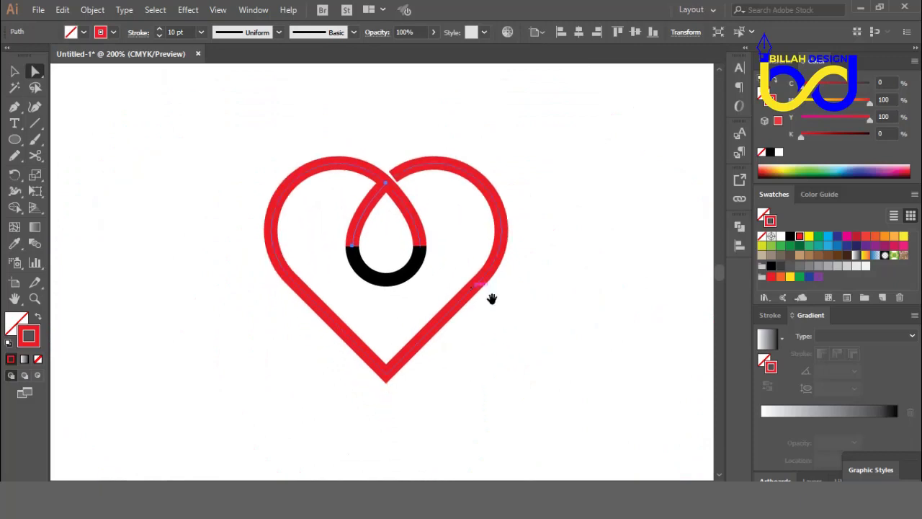
{"action": "left_click", "coordinate": [461, 321]}
Select the whole looped heart and expand its fill and stroke into filled shapes
{"action": "left_click", "coordinate": [15, 71]}
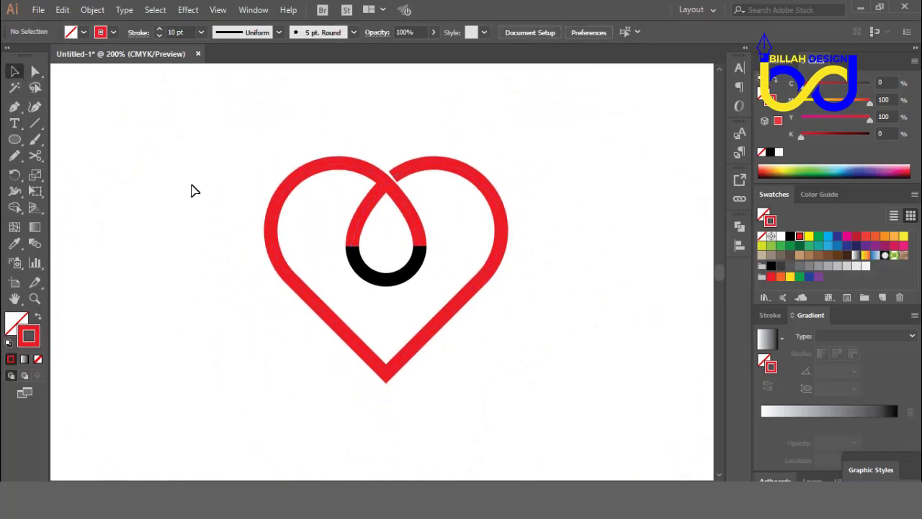
{"action": "left_click_drag", "start_coordinate": [200, 134], "coordinate": [512, 335]}
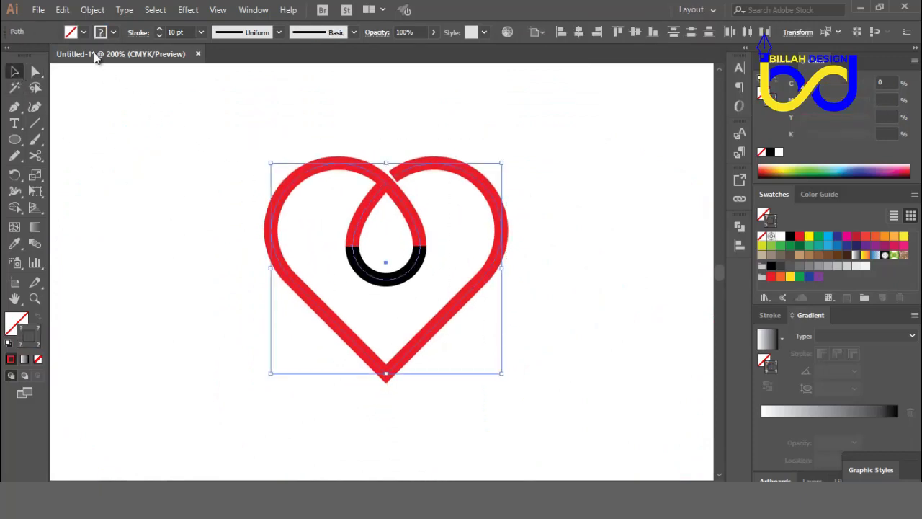
{"action": "left_click", "coordinate": [91, 10]}
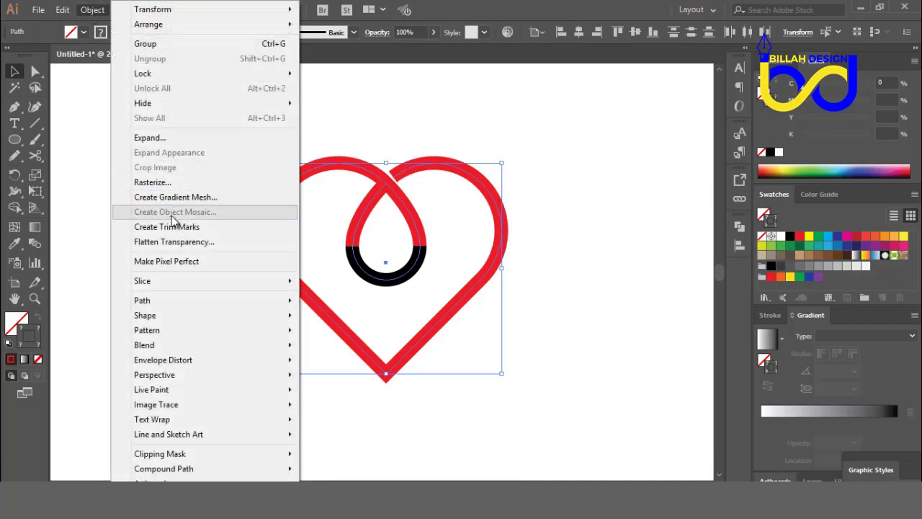
{"action": "left_click", "coordinate": [158, 138]}
{"action": "left_click", "coordinate": [426, 326]}
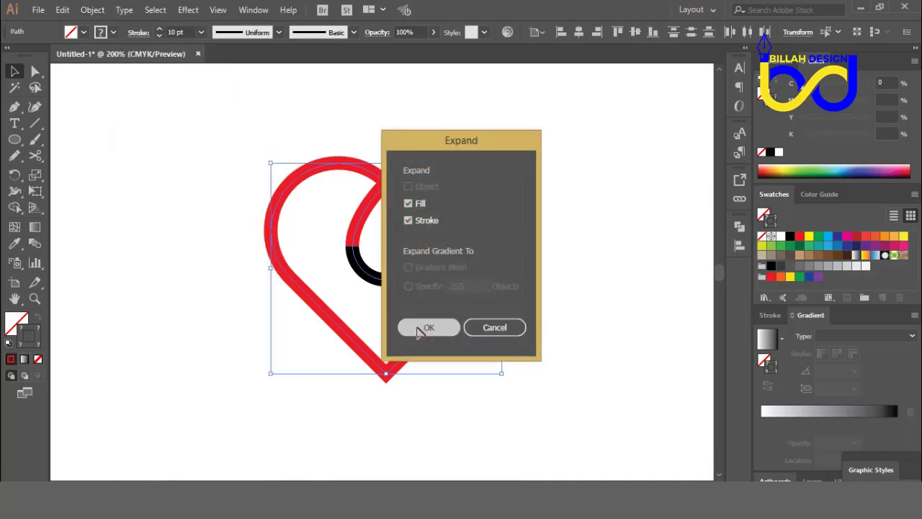
{"action": "left_click", "coordinate": [552, 334]}
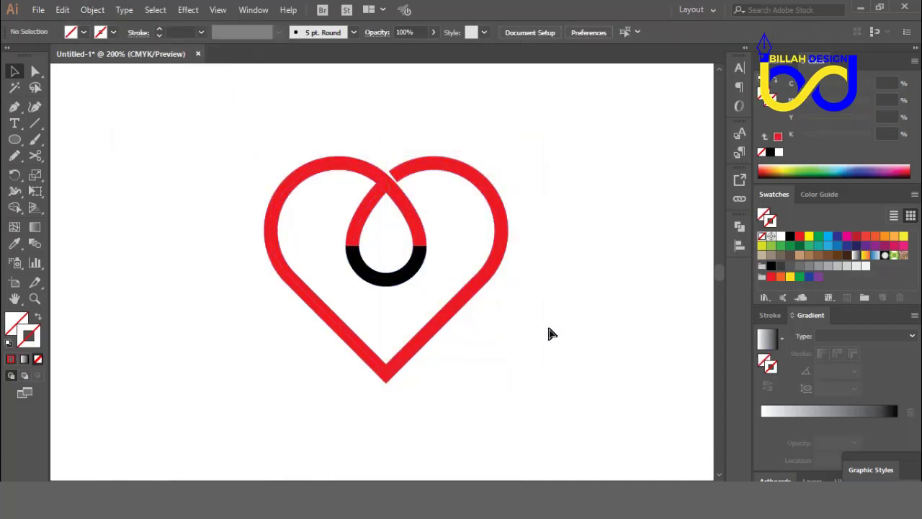
Examine the expanded heart outline around the crossing gap and the teardrop loop
{"action": "key", "text": "ctrl+plus"}
{"action": "key", "text": "ctrl+plus"}
{"action": "left_click_drag", "start_coordinate": [507, 179], "coordinate": [504, 259]}
{"action": "left_click", "coordinate": [422, 220]}
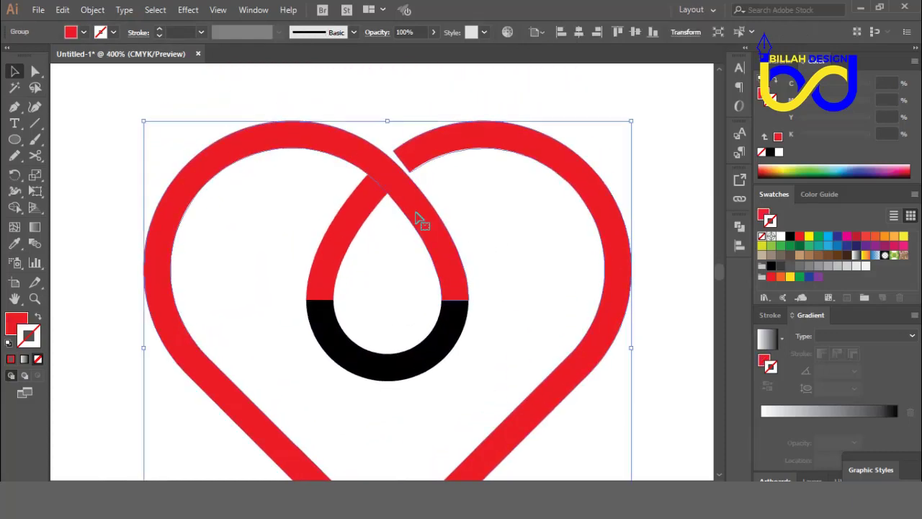
{"action": "left_click_drag", "start_coordinate": [483, 268], "coordinate": [469, 247]}
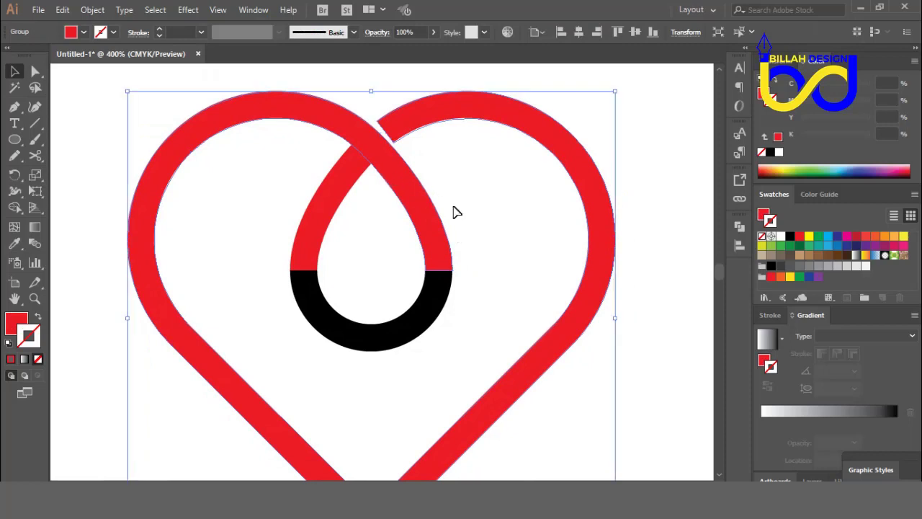
{"action": "left_click", "coordinate": [466, 221]}
{"action": "left_click", "coordinate": [393, 173]}
{"action": "left_click", "coordinate": [467, 199]}
{"action": "left_click", "coordinate": [412, 198]}
{"action": "mouse_move", "coordinate": [474, 325]}
{"action": "left_mouse_down"}
{"action": "mouse_move", "coordinate": [456, 275]}
{"action": "mouse_move", "coordinate": [471, 329]}
{"action": "left_mouse_up"}
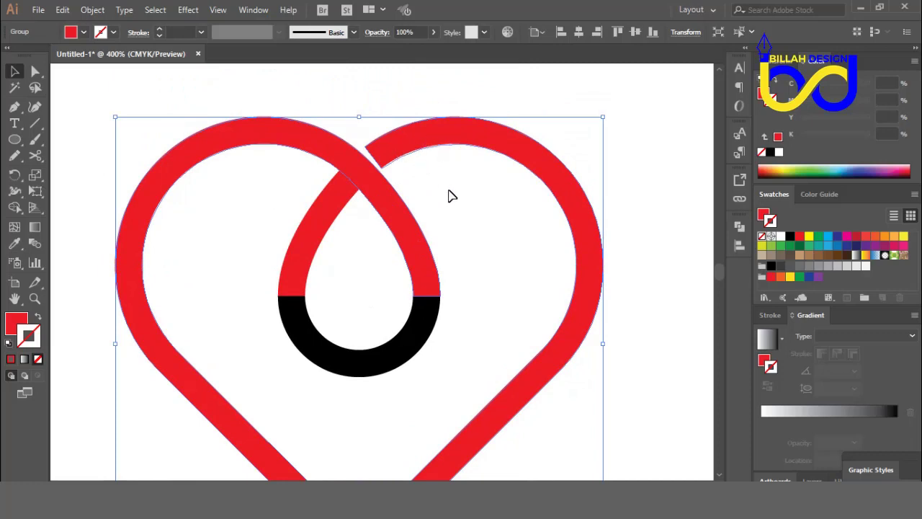
Hide the bounding box of the expanded heart outline and deselect it
{"action": "key", "text": "ctrl+shift+b"}
{"action": "left_click_drag", "start_coordinate": [350, 248], "coordinate": [374, 183]}
{"action": "key", "text": "ctrl+shift+b"}
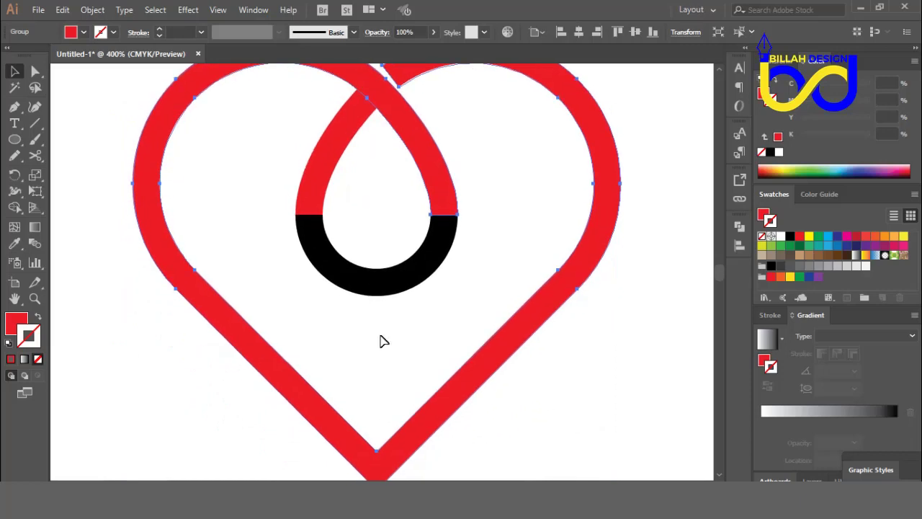
{"action": "left_click", "coordinate": [382, 340]}
Draw a diagonal cutting line across the heart's lower left side and divide the red outline along it with Pathfinder Divide
{"action": "left_click", "coordinate": [38, 123]}
{"action": "left_click_drag", "start_coordinate": [178, 356], "coordinate": [248, 263]}
{"action": "key", "text": "a"}
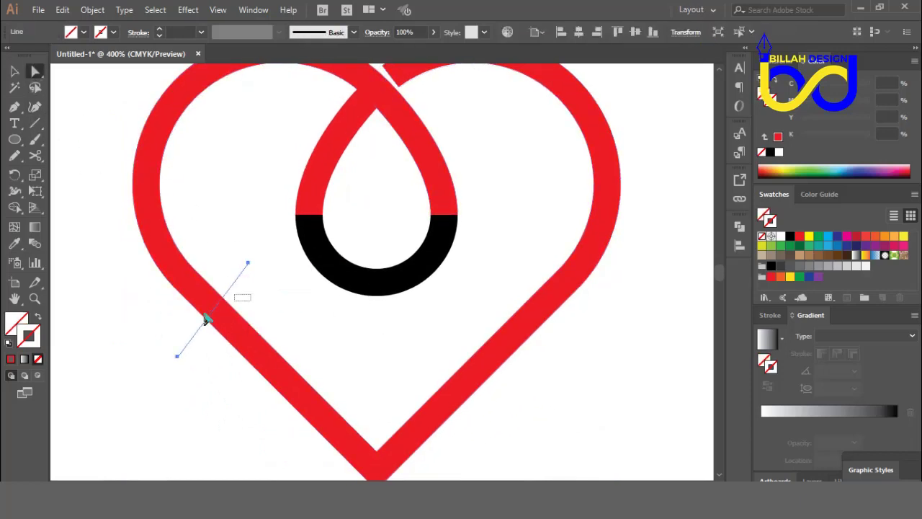
{"action": "left_click_drag", "start_coordinate": [205, 314], "coordinate": [202, 318]}
{"action": "left_click", "coordinate": [738, 230]}
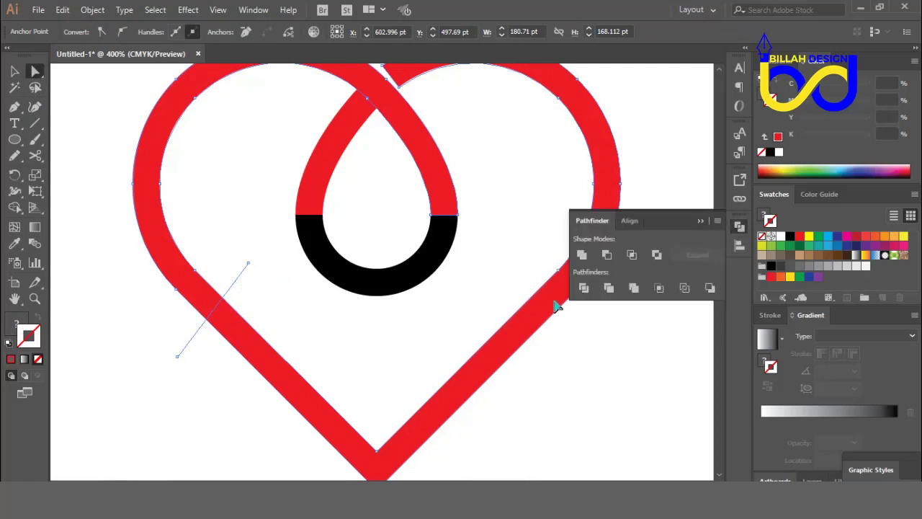
{"action": "left_click", "coordinate": [584, 287]}
{"action": "left_click", "coordinate": [733, 227]}
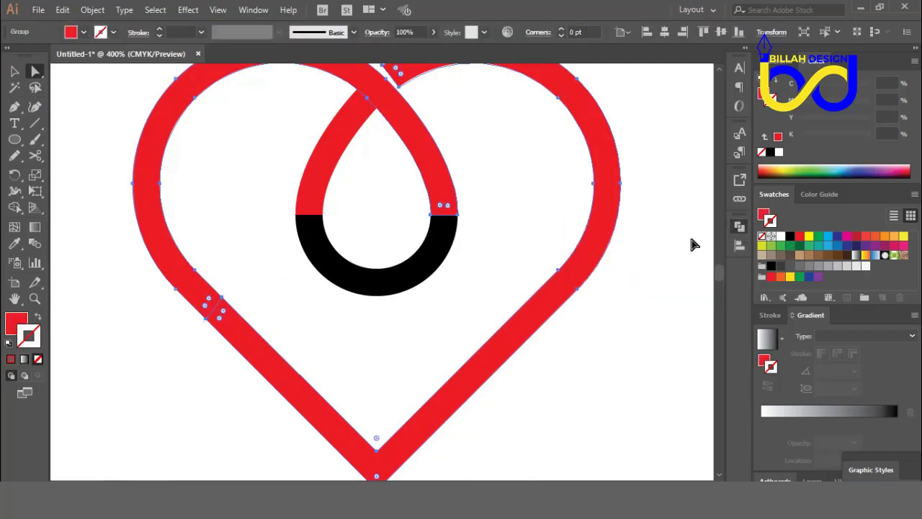
Offset the path of the divided left lobe piece by 4 pt with miter joins
{"action": "left_click", "coordinate": [515, 148]}
{"action": "left_click_drag", "start_coordinate": [505, 124], "coordinate": [500, 233]}
{"action": "left_click", "coordinate": [357, 204]}
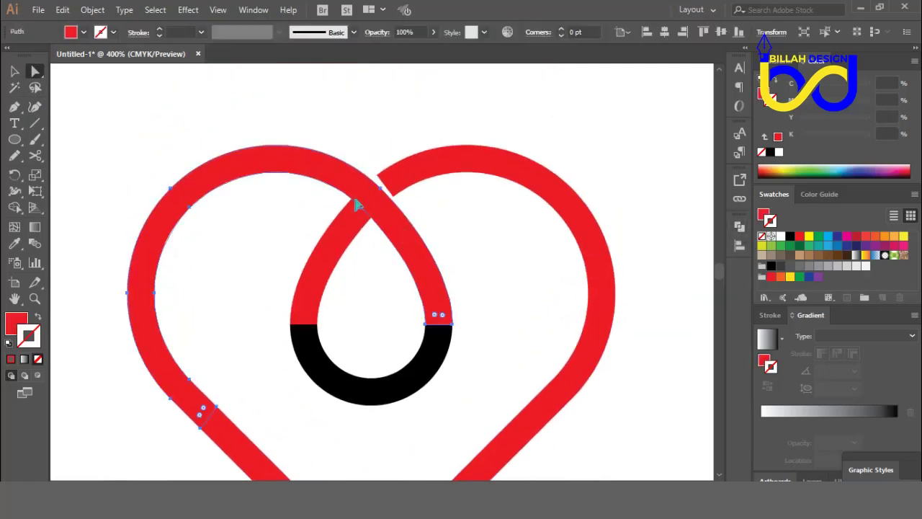
{"action": "left_click", "coordinate": [94, 9]}
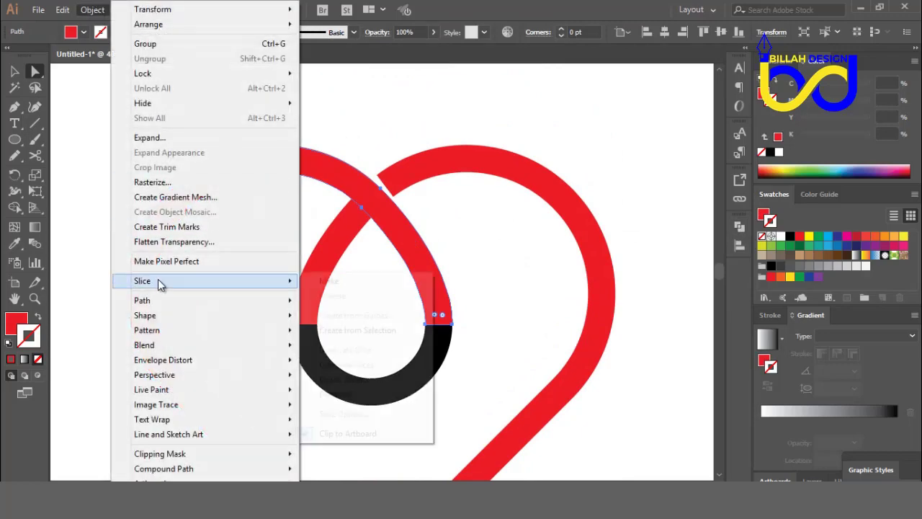
{"action": "mouse_move", "coordinate": [160, 302]}
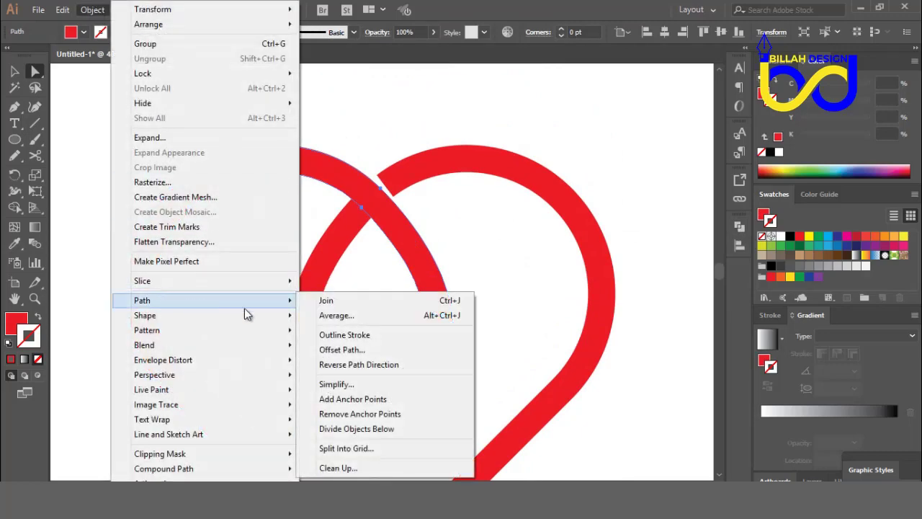
{"action": "left_click", "coordinate": [342, 350]}
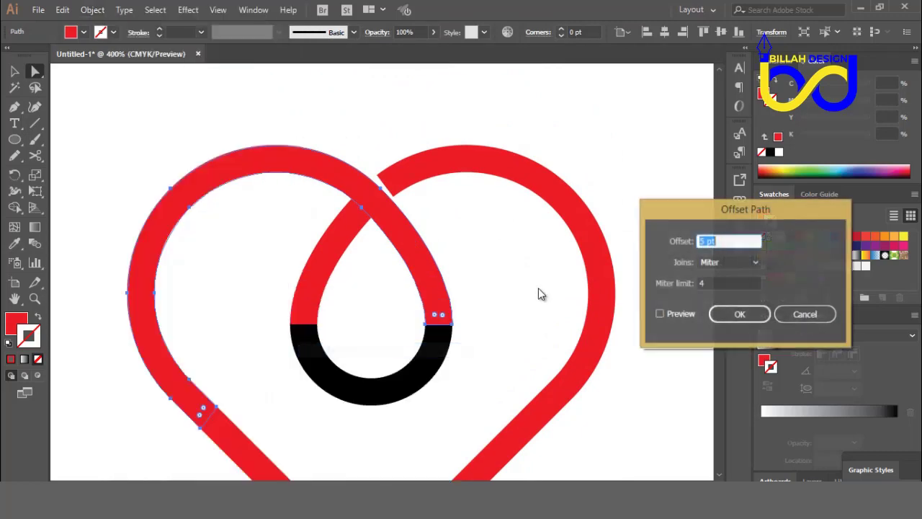
{"action": "left_click", "coordinate": [660, 315]}
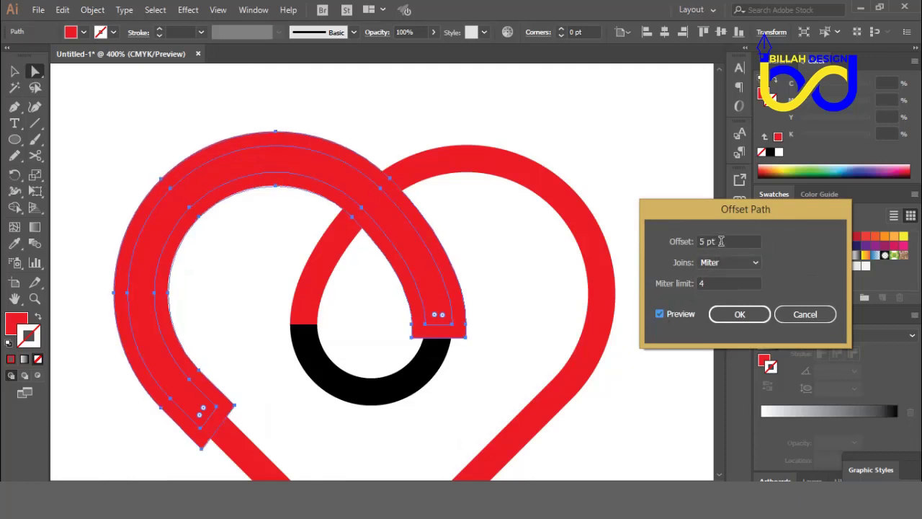
{"action": "scroll", "coordinate": [721, 241], "scroll_direction": "down", "scroll_amount": 3}
{"action": "scroll", "coordinate": [721, 241], "scroll_direction": "up", "scroll_amount": 3}
{"action": "key", "text": "Down"}
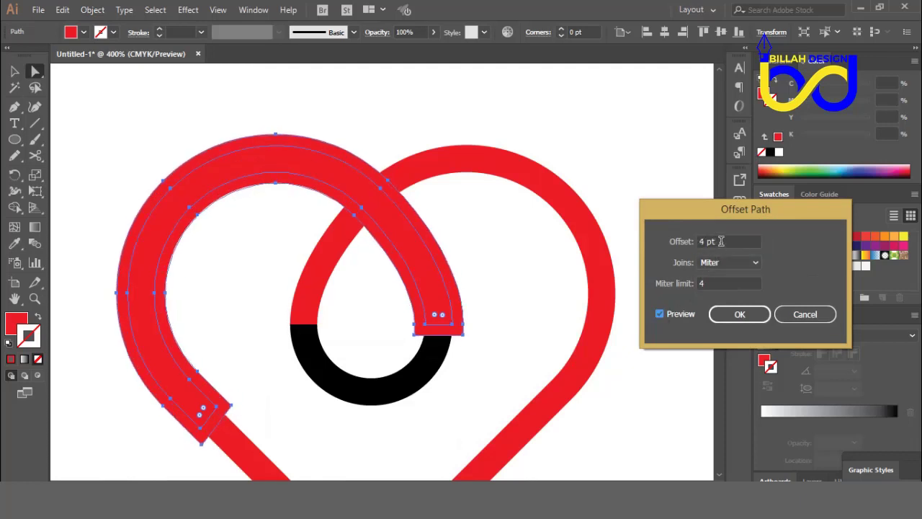
{"action": "left_click", "coordinate": [732, 313]}
Fill the offset copy of the left lobe piece with yellow
{"action": "scroll", "coordinate": [496, 313], "scroll_direction": "down", "scroll_amount": 3}
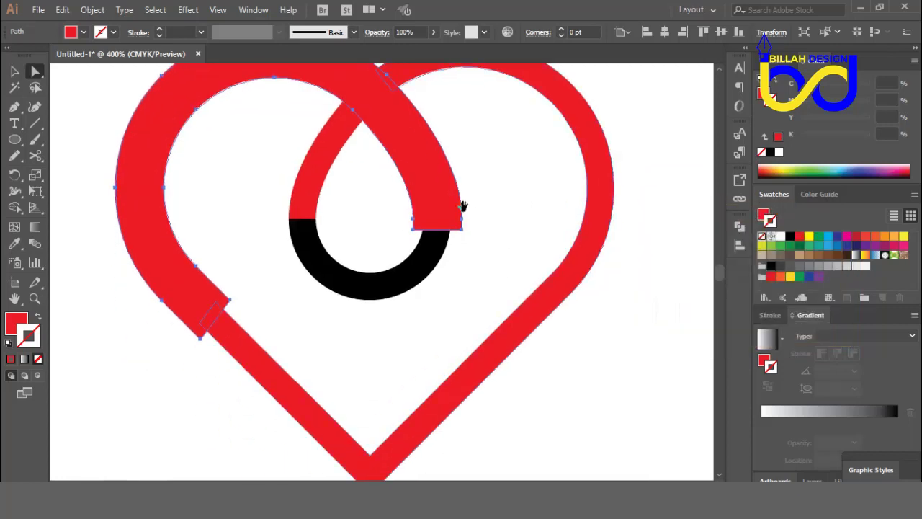
{"action": "left_click", "coordinate": [799, 236]}
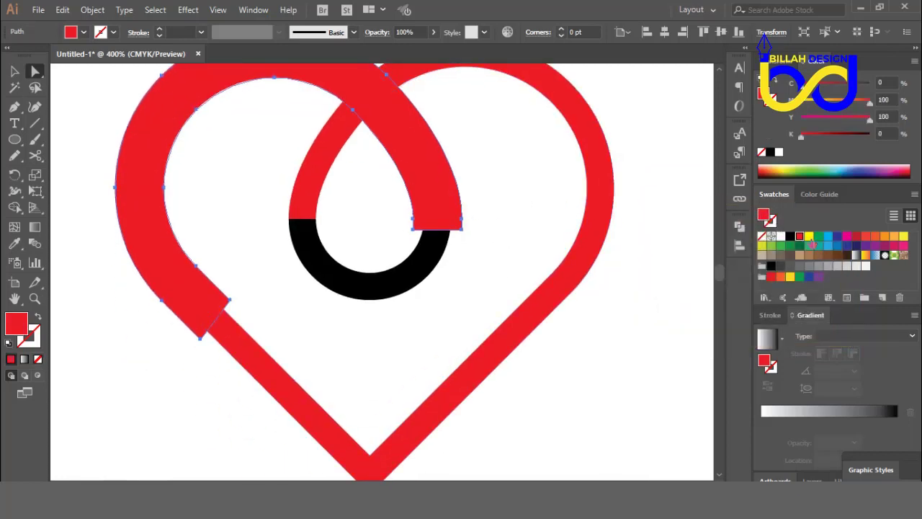
{"action": "left_click", "coordinate": [808, 235]}
{"action": "left_click_drag", "start_coordinate": [334, 309], "coordinate": [353, 354]}
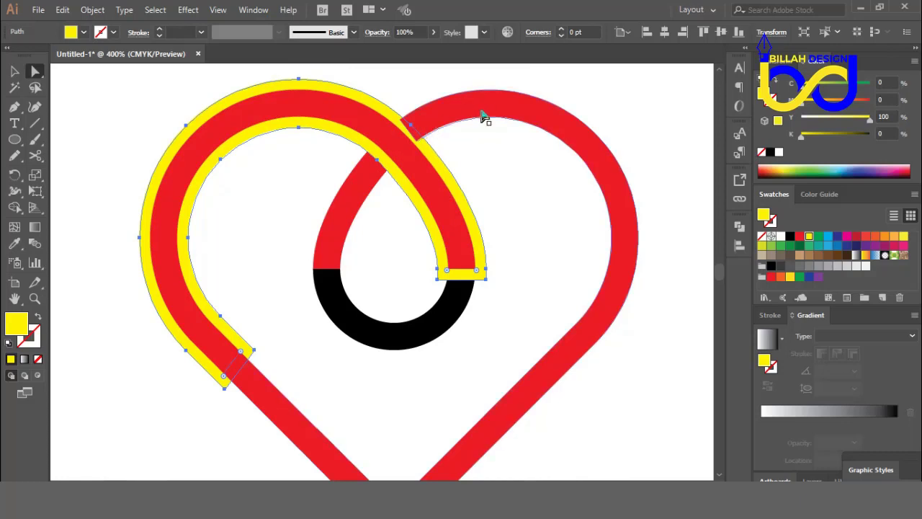
Pull the two lower end corners of the yellow offset shape up the left lobe, away from the diagonal cut
{"action": "left_click_drag", "start_coordinate": [253, 352], "coordinate": [217, 311]}
{"action": "left_click_drag", "start_coordinate": [225, 392], "coordinate": [163, 360]}
{"action": "left_click", "coordinate": [239, 361]}
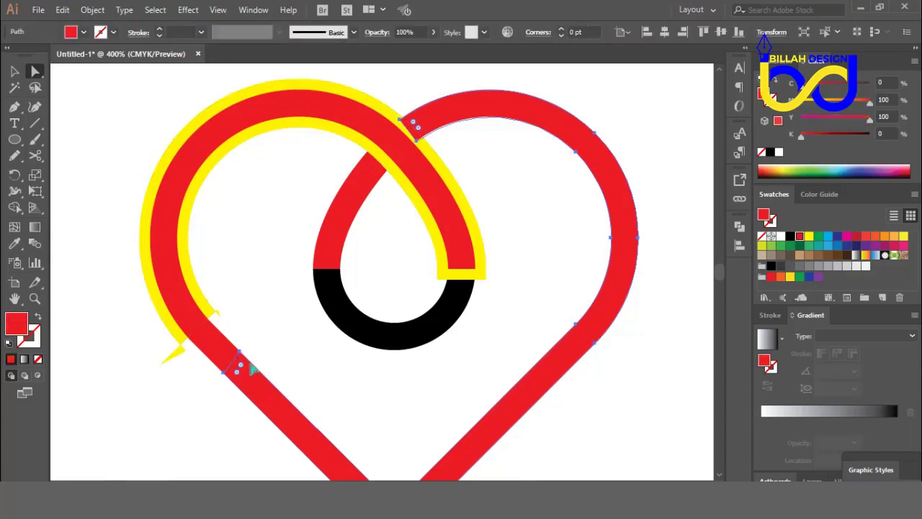
{"action": "left_click", "coordinate": [454, 333]}
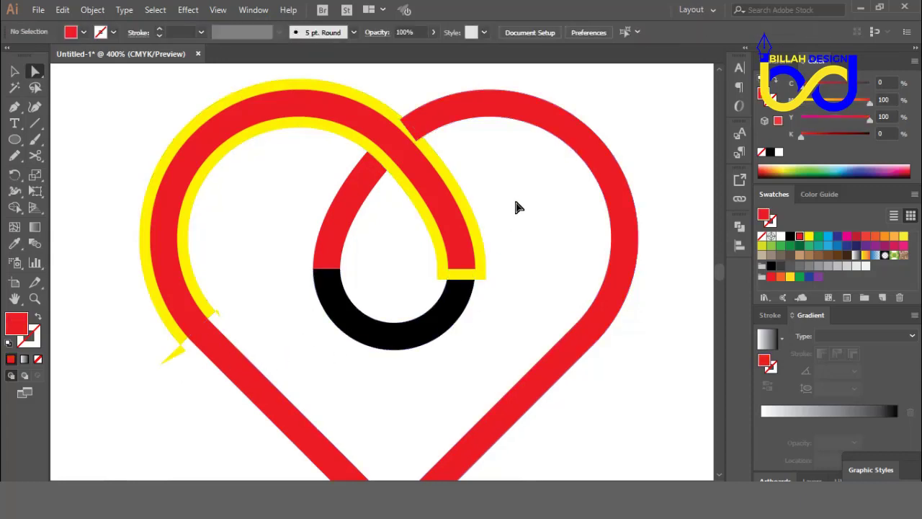
Divide the yellow offset shape together with the red heart pieces using Pathfinder Divide, then deselect the result
{"action": "left_click", "coordinate": [450, 179]}
{"action": "left_click", "coordinate": [445, 123], "text": "shift"}
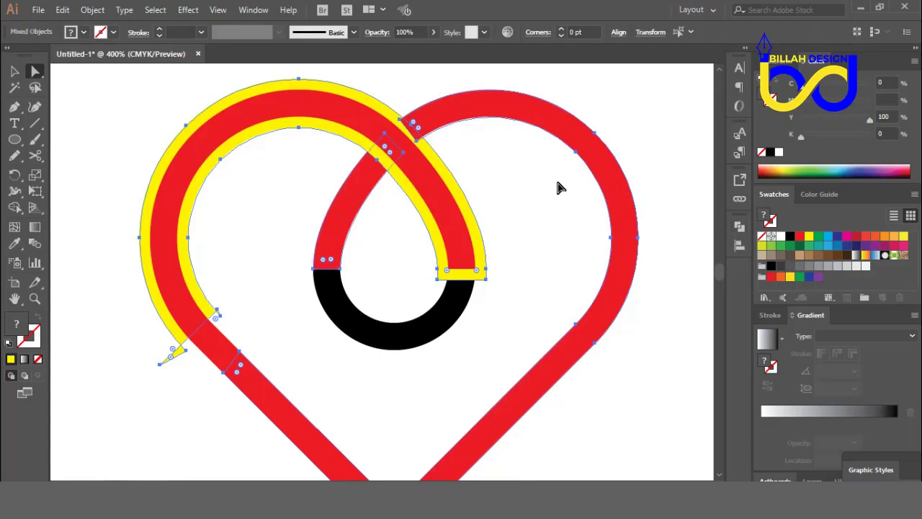
{"action": "left_click", "coordinate": [740, 227]}
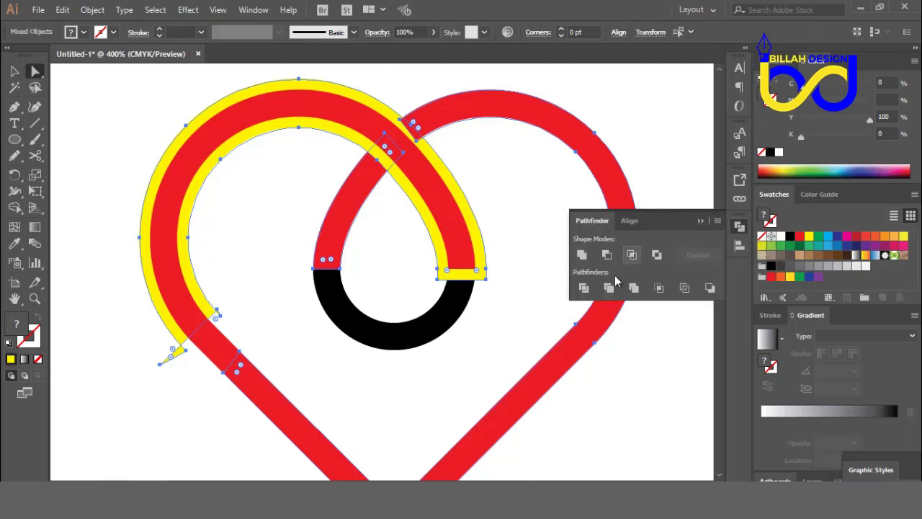
{"action": "left_click", "coordinate": [584, 288]}
{"action": "left_click", "coordinate": [745, 223]}
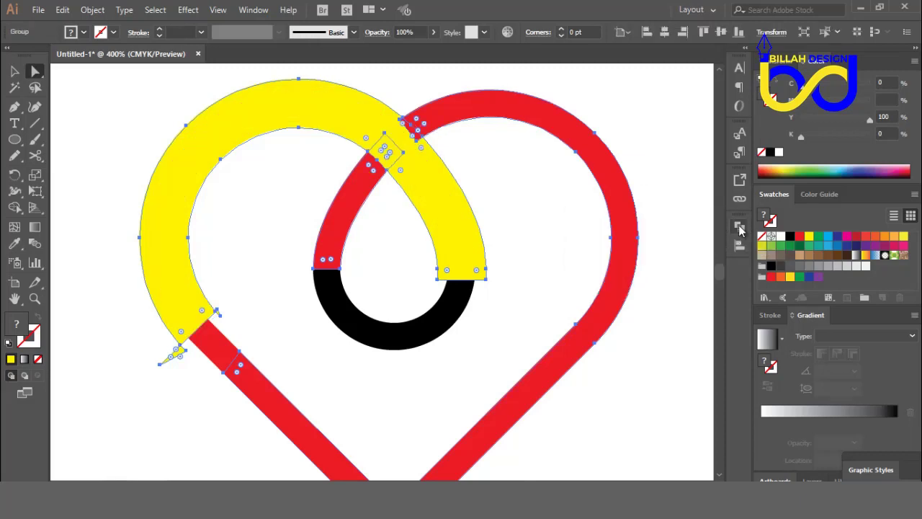
{"action": "left_click", "coordinate": [528, 183]}
Delete all yellow pieces using the Magic Wand, and remove the small red leftover at the right lobe's end beside the crossing
{"action": "left_click", "coordinate": [14, 88]}
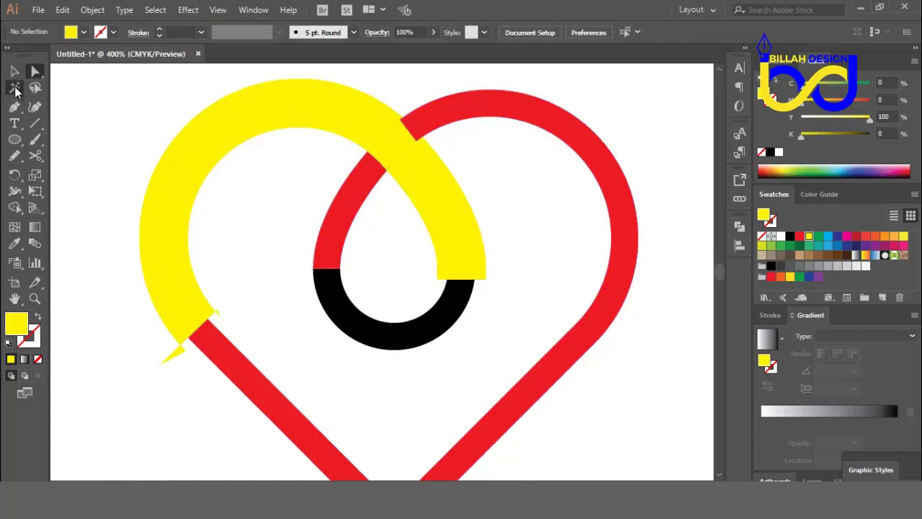
{"action": "left_click", "coordinate": [184, 134]}
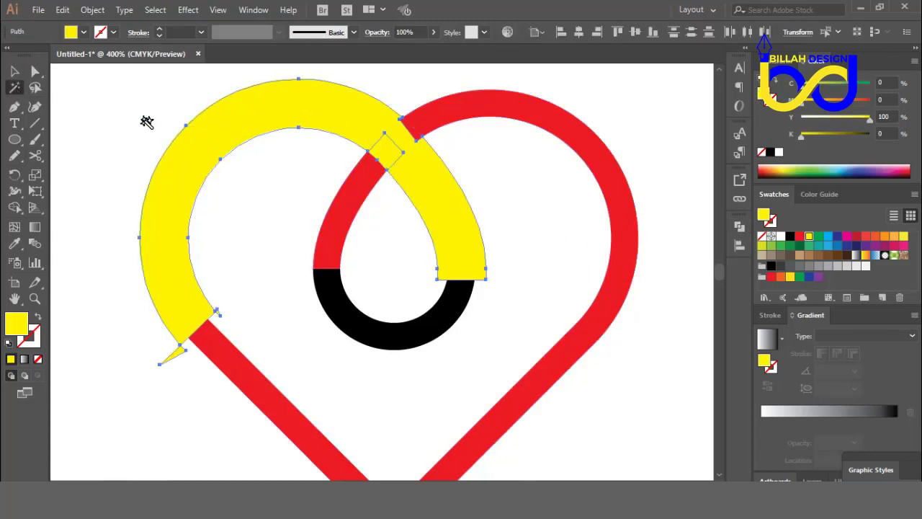
{"action": "key", "text": "Delete"}
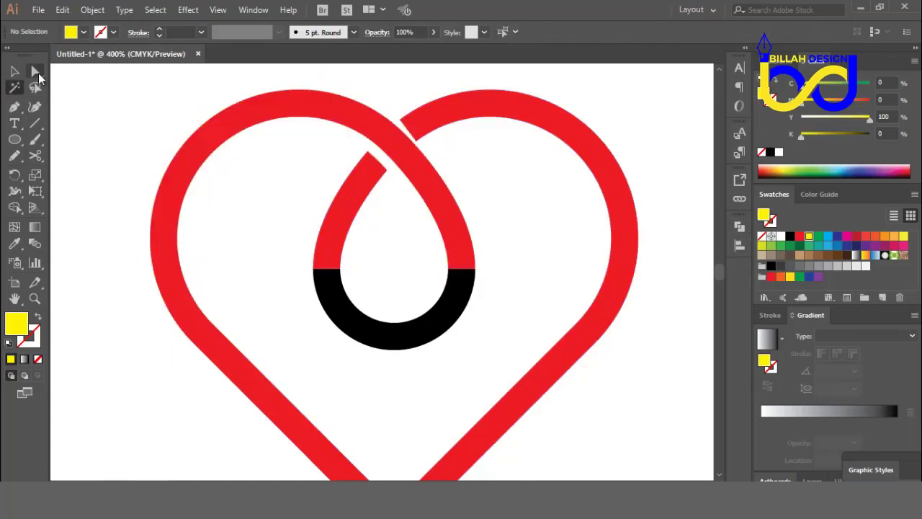
{"action": "left_click", "coordinate": [36, 71]}
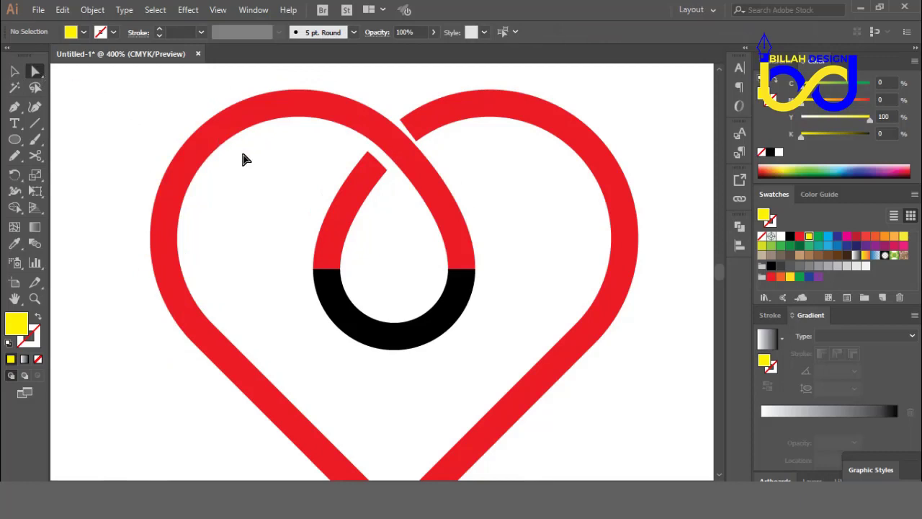
{"action": "left_click", "coordinate": [416, 138]}
{"action": "key", "text": "Delete"}
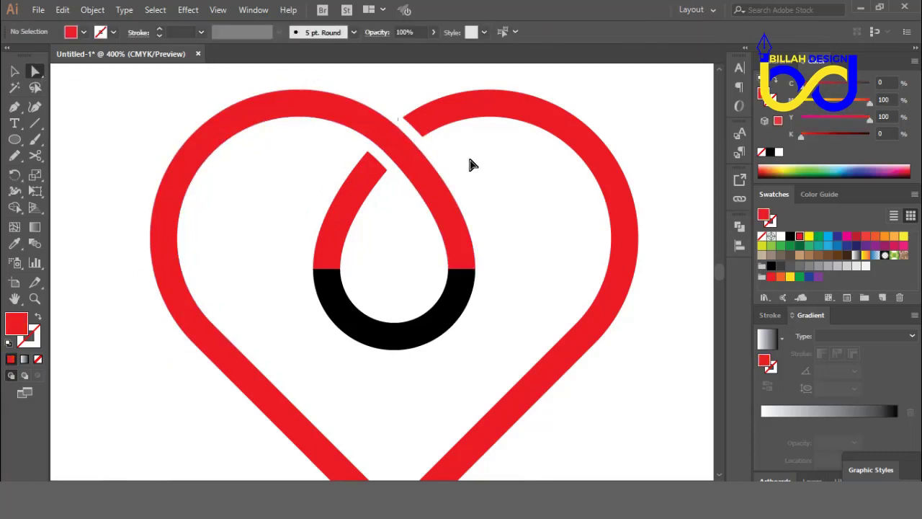
Select all the red and black heart pieces and merge them with Pathfinder Unite
{"action": "key", "text": "ctrl+minus"}
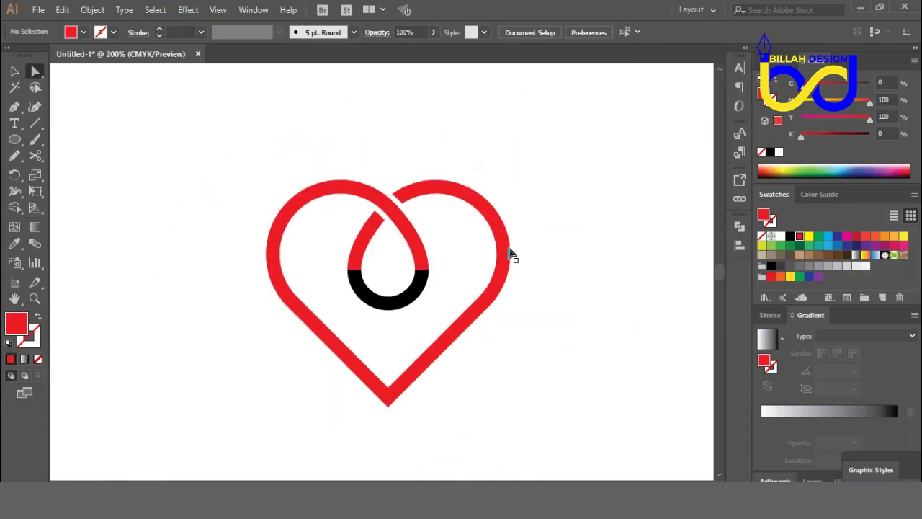
{"action": "left_click", "coordinate": [324, 336]}
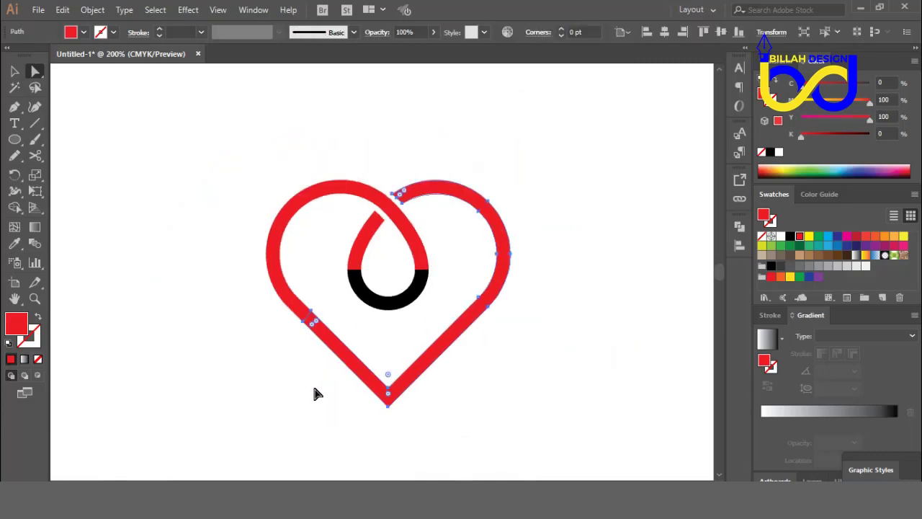
{"action": "left_click", "coordinate": [313, 384]}
{"action": "left_click", "coordinate": [297, 308]}
{"action": "left_click", "coordinate": [302, 359]}
{"action": "left_click", "coordinate": [362, 295]}
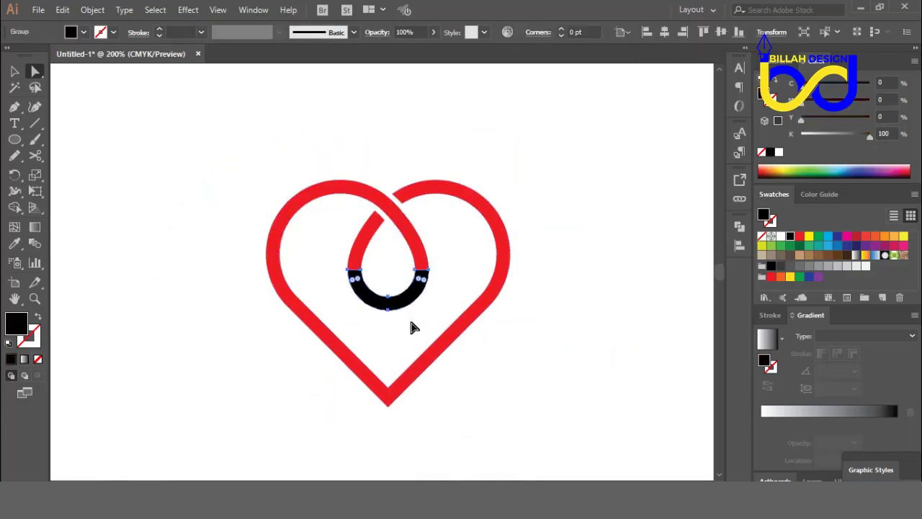
{"action": "left_click", "coordinate": [422, 253]}
{"action": "left_click", "coordinate": [495, 329]}
{"action": "left_click_drag", "start_coordinate": [206, 144], "coordinate": [542, 394]}
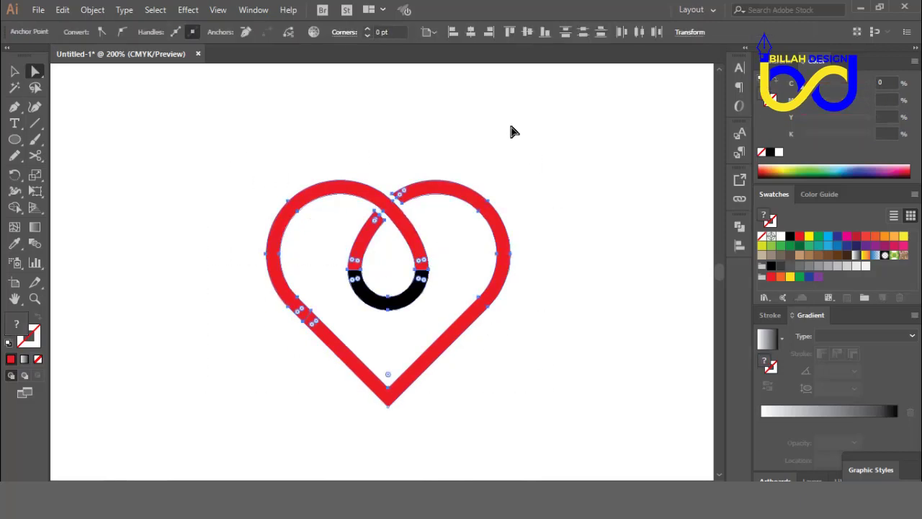
{"action": "left_click", "coordinate": [741, 227]}
{"action": "left_click", "coordinate": [581, 254]}
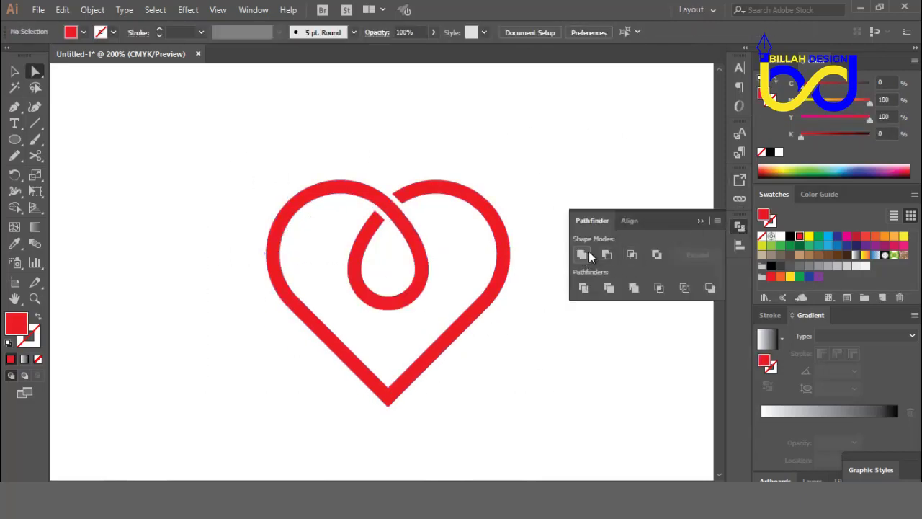
{"action": "left_click", "coordinate": [733, 228]}
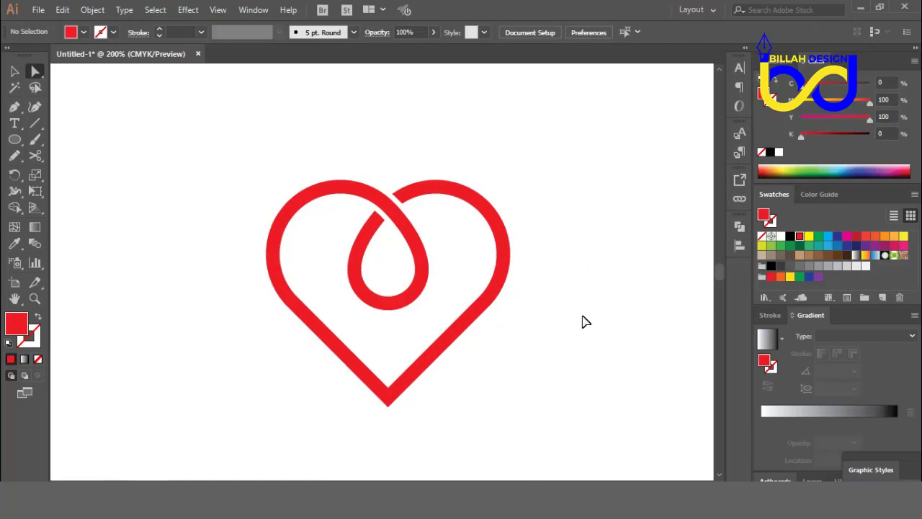
Move the red looped heart beside the black reference heart and scale the reference down slightly
{"action": "key", "text": "ctrl+minus"}
{"action": "key", "text": "ctrl+minus"}
{"action": "key", "text": "ctrl+minus"}
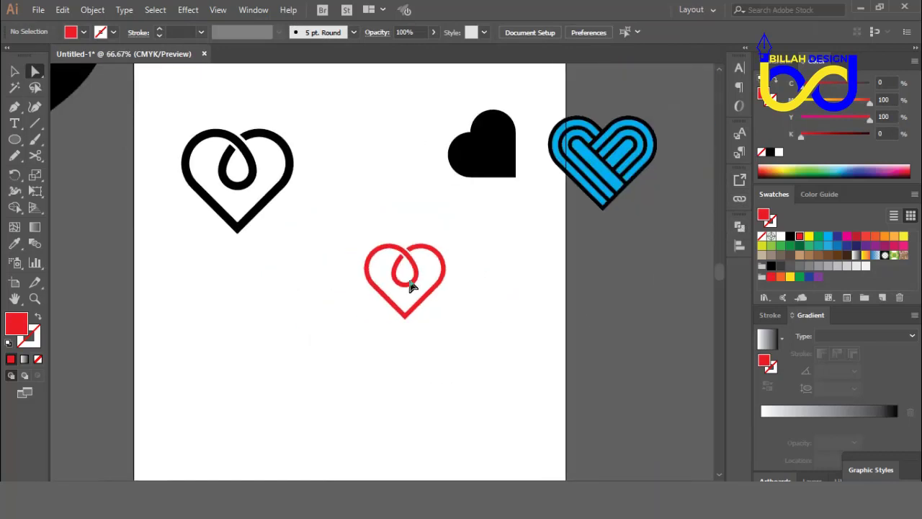
{"action": "left_click", "coordinate": [14, 70]}
{"action": "left_click_drag", "start_coordinate": [440, 295], "coordinate": [373, 190]}
{"action": "left_click", "coordinate": [293, 224]}
{"action": "left_click", "coordinate": [293, 226]}
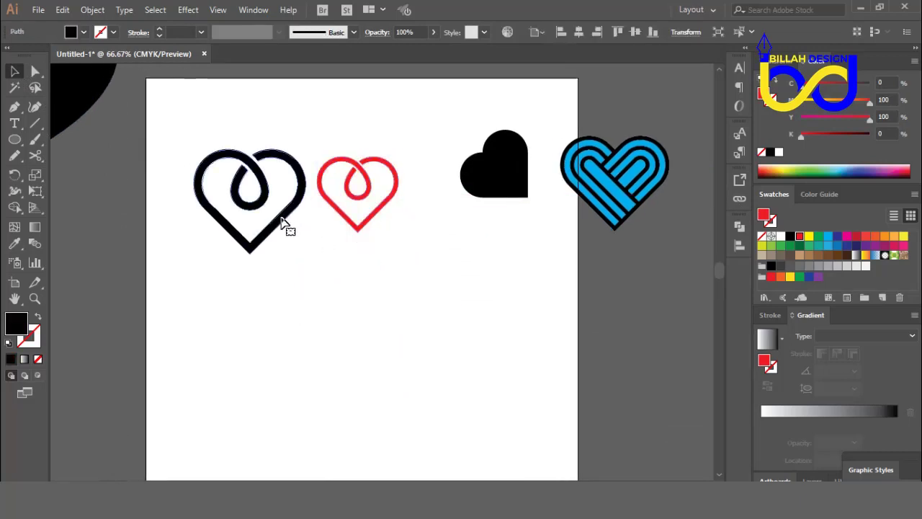
{"action": "left_click_drag", "start_coordinate": [253, 257], "coordinate": [255, 237]}
{"action": "left_click", "coordinate": [427, 304]}
{"action": "left_click_drag", "start_coordinate": [428, 305], "coordinate": [430, 298]}
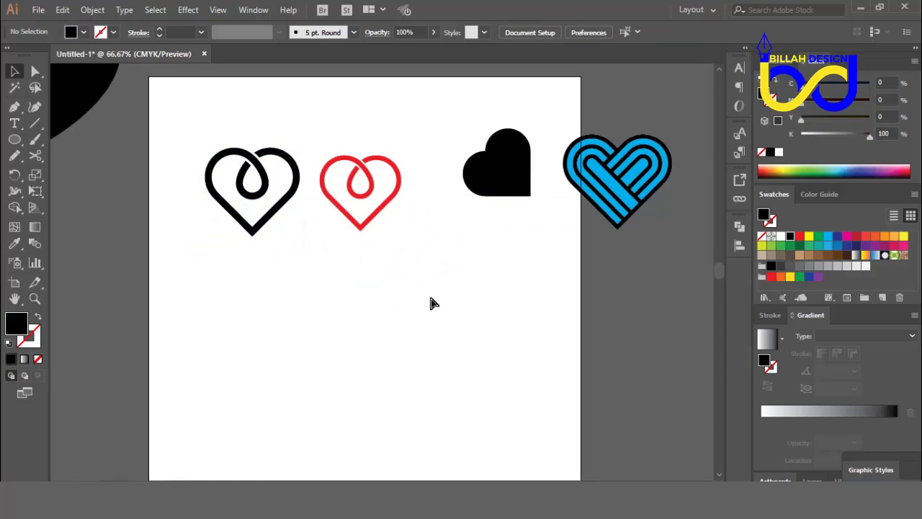
Move the red looped heart and its black reference up near the artboard's top edge
{"action": "key", "text": "ctrl+plus"}
{"action": "key", "text": "ctrl+minus"}
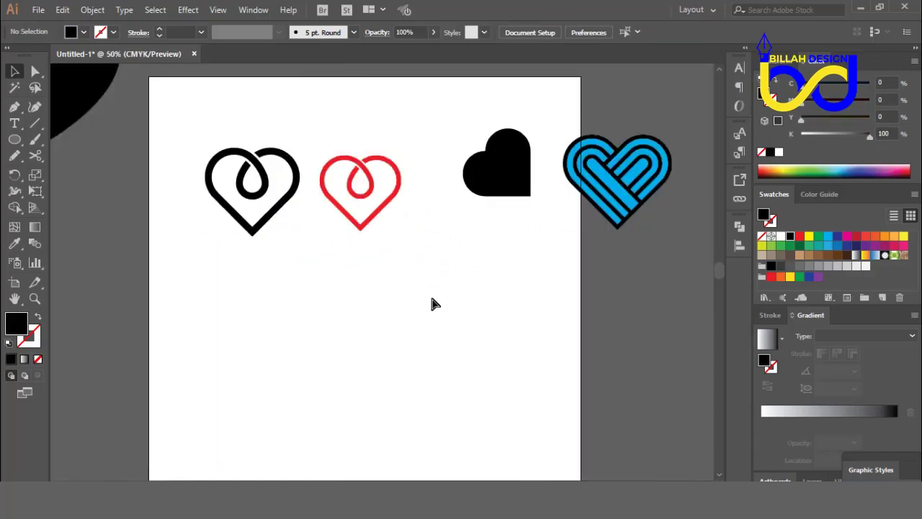
{"action": "key", "text": "ctrl+minus"}
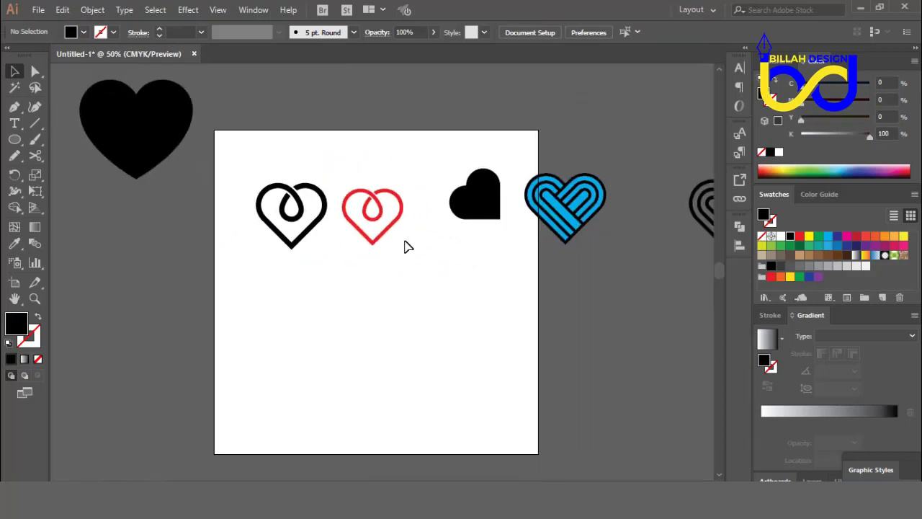
{"action": "left_click_drag", "start_coordinate": [383, 209], "coordinate": [375, 175]}
{"action": "left_click", "coordinate": [407, 273]}
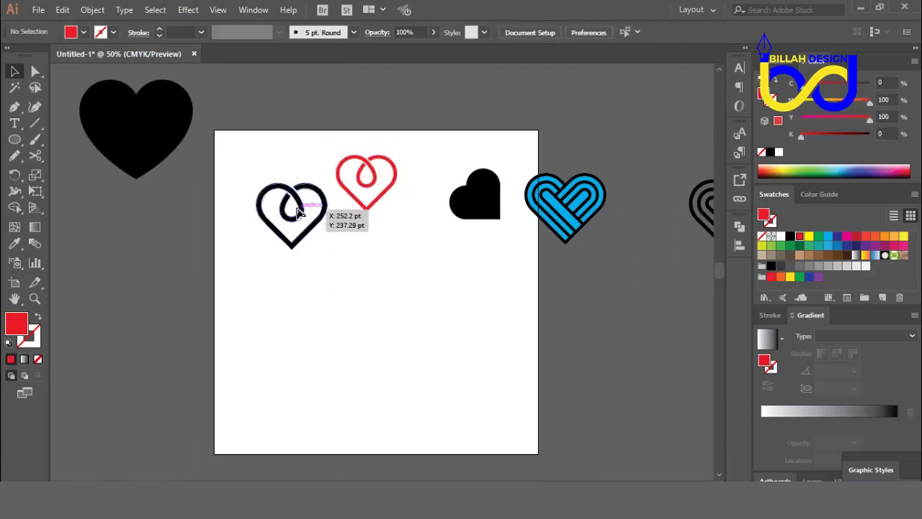
{"action": "left_click_drag", "start_coordinate": [299, 208], "coordinate": [286, 180]}
{"action": "left_click", "coordinate": [512, 293]}
{"action": "left_click_drag", "start_coordinate": [517, 296], "coordinate": [469, 259]}
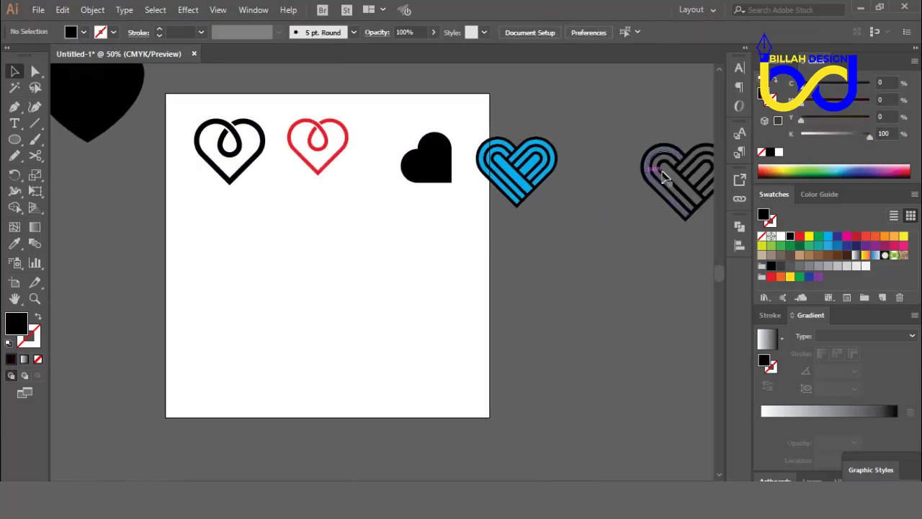
Reposition the black striped reference heart just outside the artboard's right edge, below the blue striped heart
{"action": "left_click_drag", "start_coordinate": [523, 276], "coordinate": [351, 254]}
{"action": "left_click", "coordinate": [589, 267]}
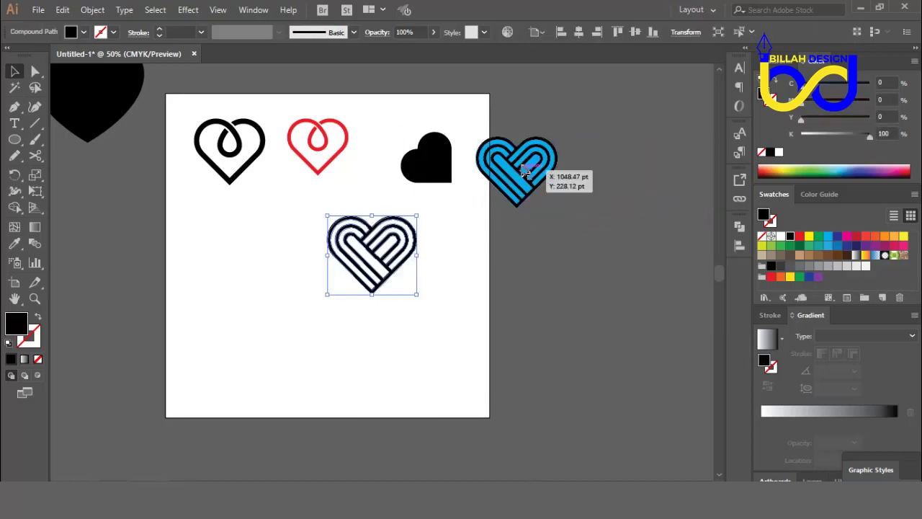
{"action": "left_click_drag", "start_coordinate": [433, 292], "coordinate": [462, 283]}
{"action": "left_click_drag", "start_coordinate": [416, 232], "coordinate": [339, 198]}
{"action": "left_click", "coordinate": [439, 306]}
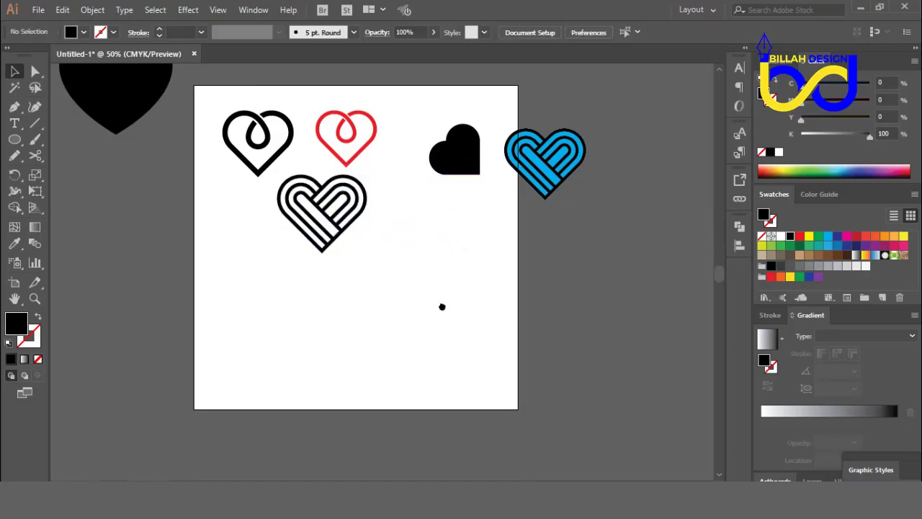
{"action": "left_click_drag", "start_coordinate": [442, 307], "coordinate": [445, 299]}
{"action": "left_click_drag", "start_coordinate": [346, 214], "coordinate": [506, 274]}
{"action": "left_click", "coordinate": [339, 255]}
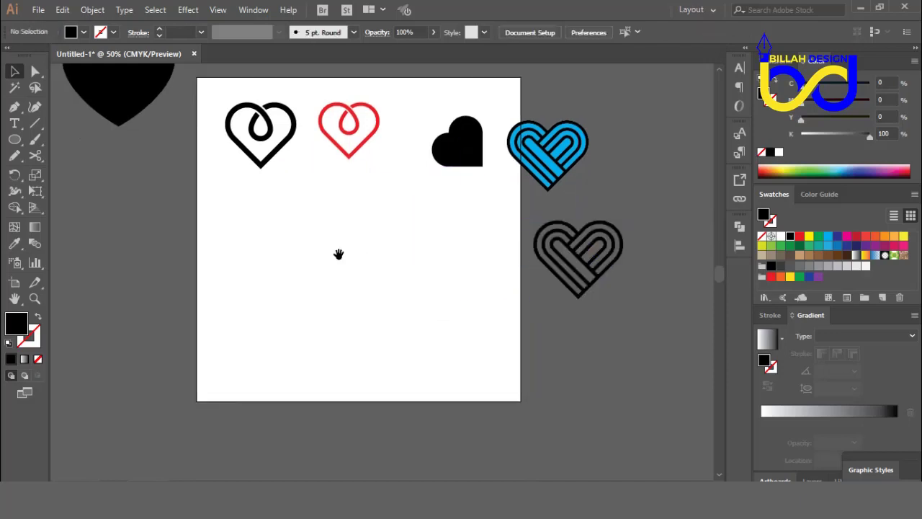
Draw a long horizontal rectangle in the middle of the artboard and swap its black fill to the stroke
{"action": "left_click", "coordinate": [14, 139]}
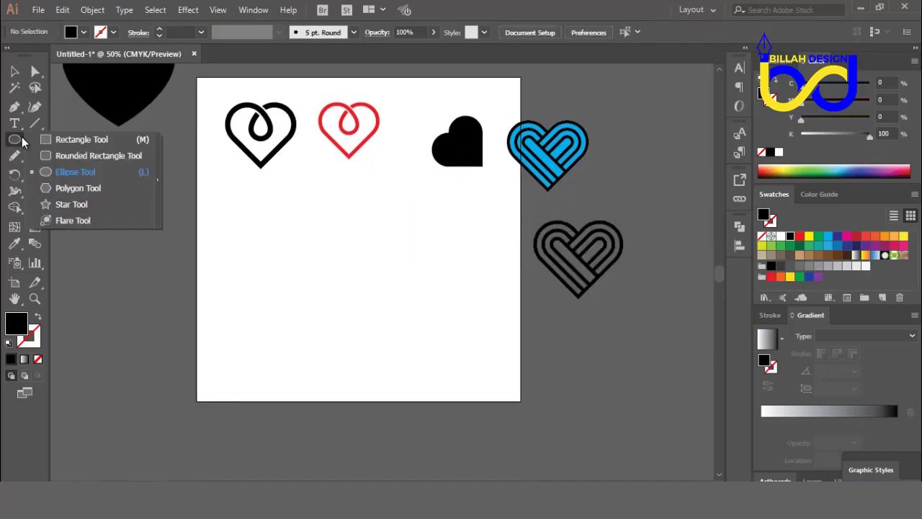
{"action": "left_click", "coordinate": [45, 139]}
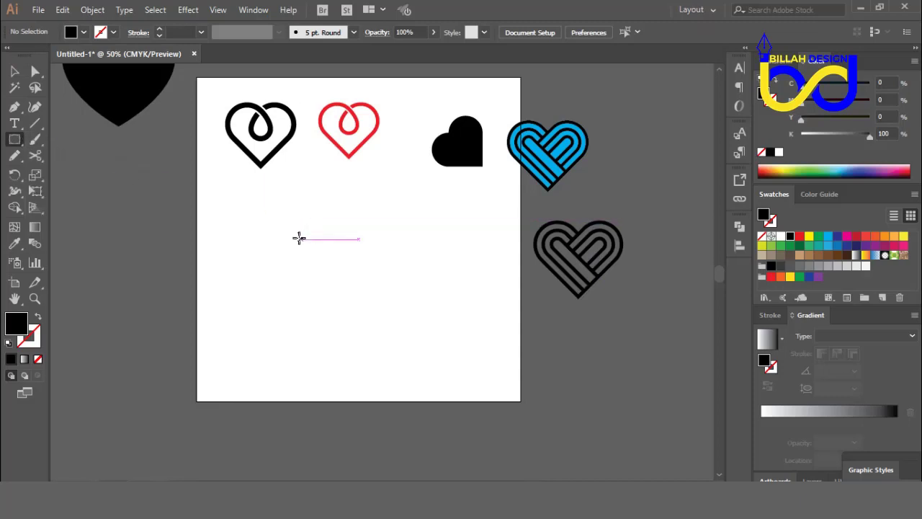
{"action": "mouse_move", "coordinate": [245, 223]}
{"action": "left_mouse_down"}
{"action": "mouse_move", "coordinate": [315, 267]}
{"action": "mouse_move", "coordinate": [439, 286]}
{"action": "mouse_move", "coordinate": [457, 278]}
{"action": "left_mouse_up"}
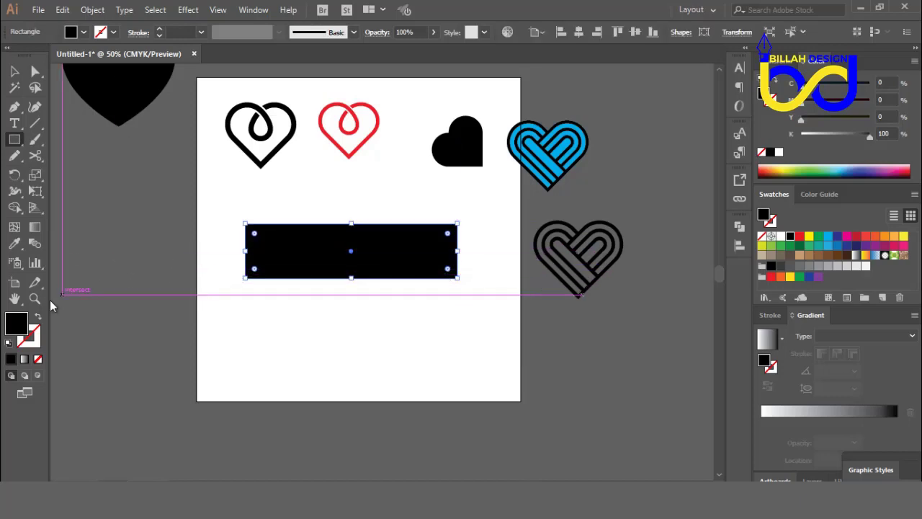
{"action": "left_click", "coordinate": [38, 317]}
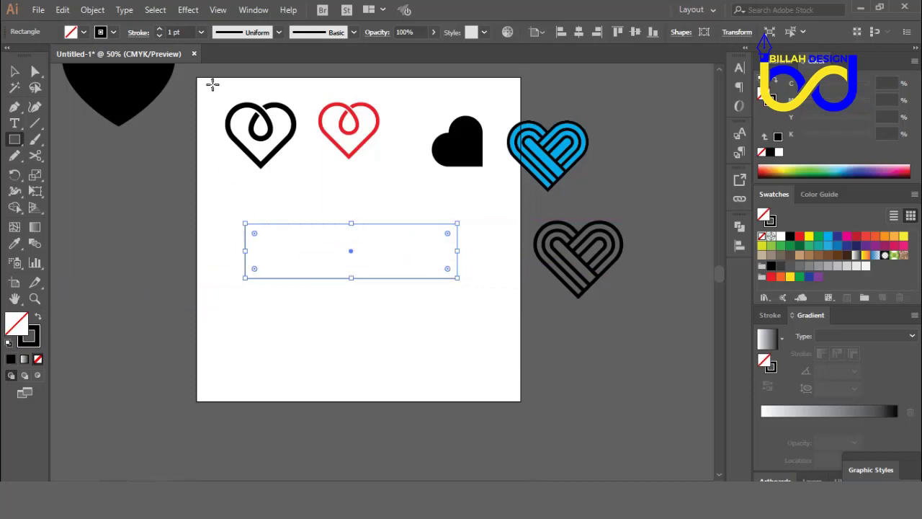
Set the rectangle's stroke weight to 23 pt
{"action": "left_click", "coordinate": [160, 30]}
{"action": "left_click", "coordinate": [160, 30]}
{"action": "left_click", "coordinate": [160, 29]}
{"action": "left_click", "coordinate": [160, 29]}
{"action": "left_click", "coordinate": [160, 30]}
{"action": "left_click", "coordinate": [160, 30]}
{"action": "left_click", "coordinate": [160, 30]}
{"action": "left_click_drag", "start_coordinate": [161, 31], "coordinate": [161, 30]}
{"action": "left_click", "coordinate": [161, 30]}
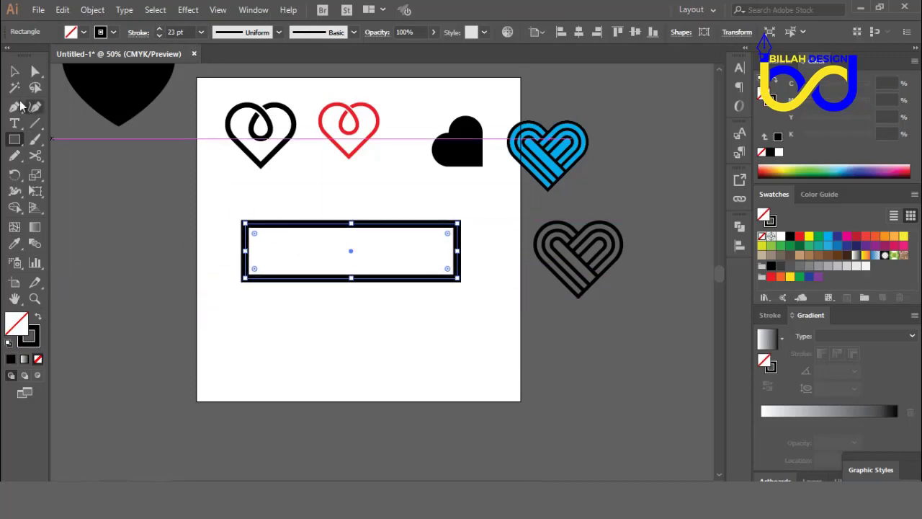
Round the rectangle's two right corners into a full semicircular end and select the whole shape
{"action": "left_click", "coordinate": [35, 70]}
{"action": "left_click", "coordinate": [443, 294]}
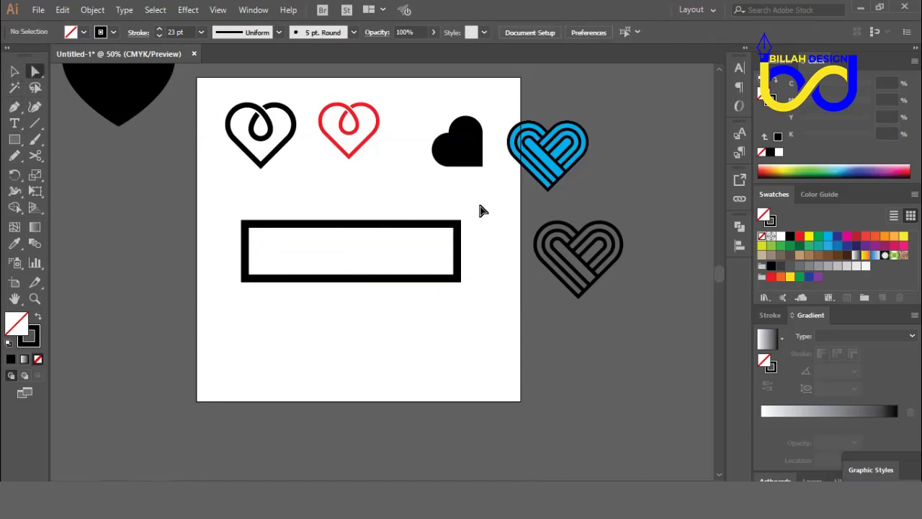
{"action": "left_click_drag", "start_coordinate": [480, 205], "coordinate": [431, 327]}
{"action": "left_click", "coordinate": [465, 229]}
{"action": "left_click_drag", "start_coordinate": [482, 206], "coordinate": [434, 327]}
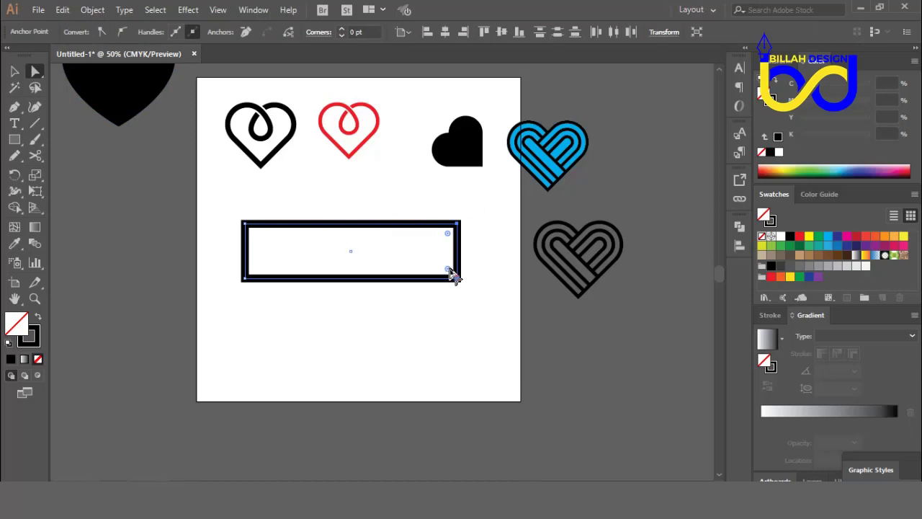
{"action": "left_click_drag", "start_coordinate": [444, 268], "coordinate": [339, 259]}
{"action": "left_click", "coordinate": [191, 173]}
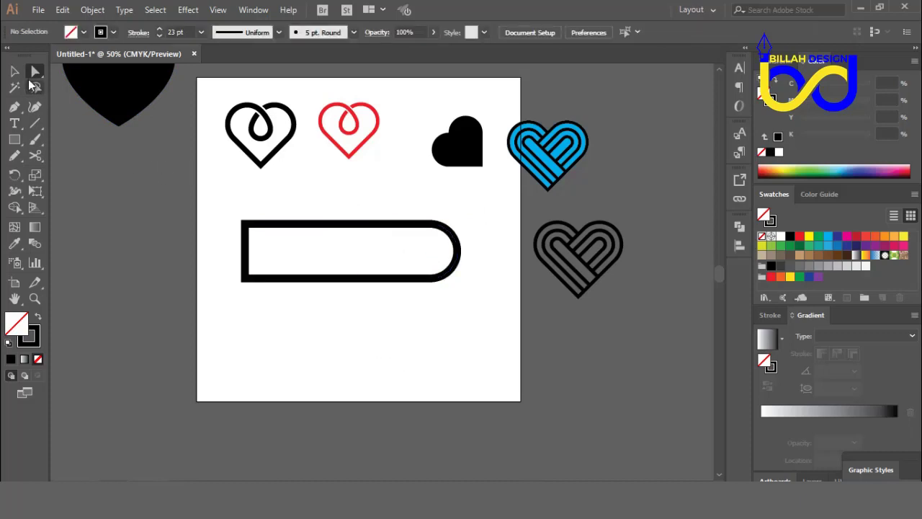
{"action": "key", "text": "v"}
{"action": "left_click", "coordinate": [372, 280]}
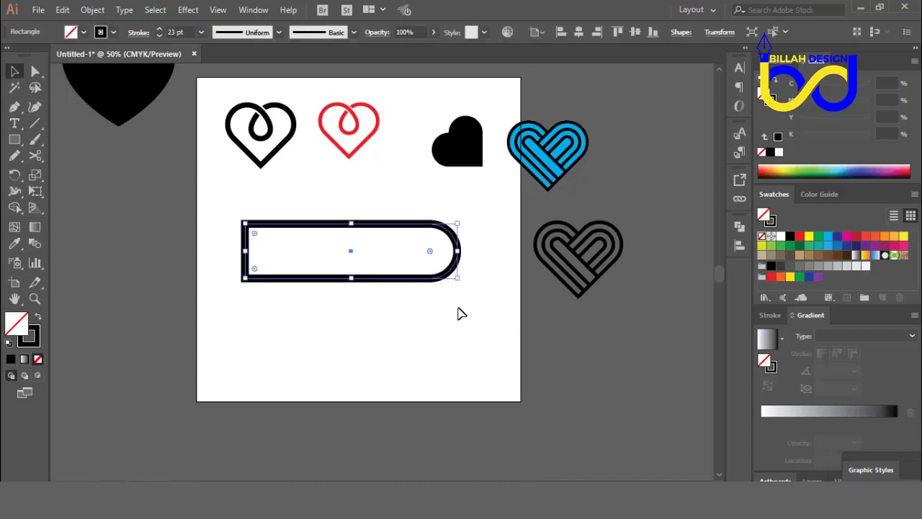
Rotate the rounded-end rectangle onto a diagonal with its round end at the upper left, and move it slightly down and right
{"action": "left_click_drag", "start_coordinate": [461, 221], "coordinate": [290, 192]}
{"action": "left_click", "coordinate": [356, 354]}
{"action": "left_click_drag", "start_coordinate": [347, 339], "coordinate": [364, 368]}
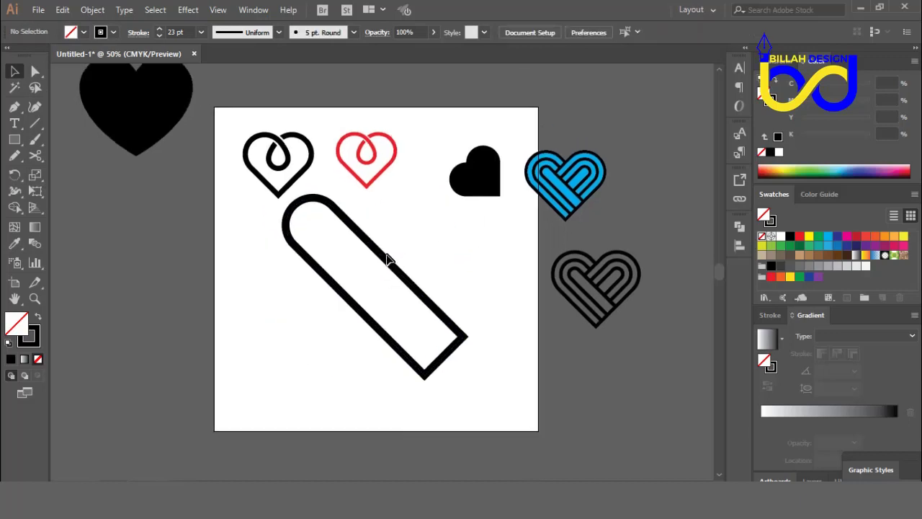
{"action": "left_click_drag", "start_coordinate": [383, 255], "coordinate": [389, 269]}
{"action": "left_click", "coordinate": [439, 282]}
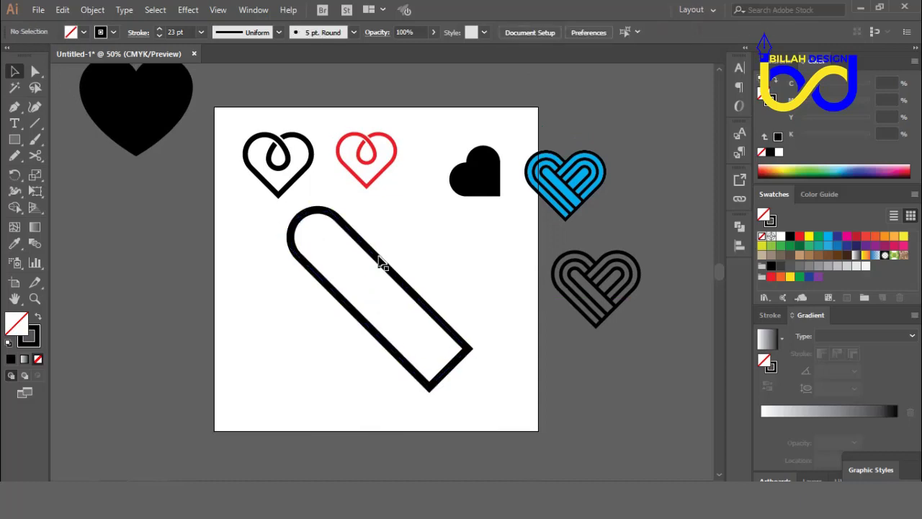
Make a mirrored copy of the diagonal rounded rectangle by reflecting it across the vertical axis
{"action": "left_click", "coordinate": [376, 260]}
{"action": "right_click", "coordinate": [376, 259]}
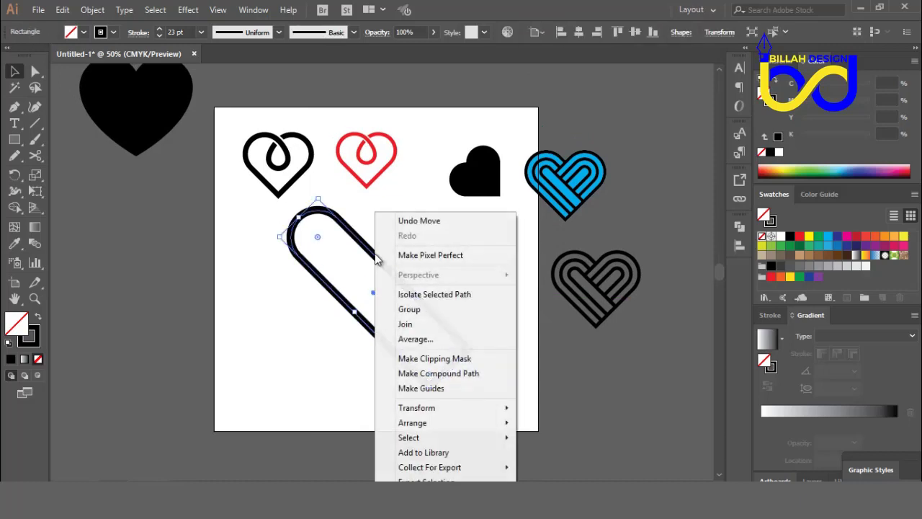
{"action": "mouse_move", "coordinate": [426, 412]}
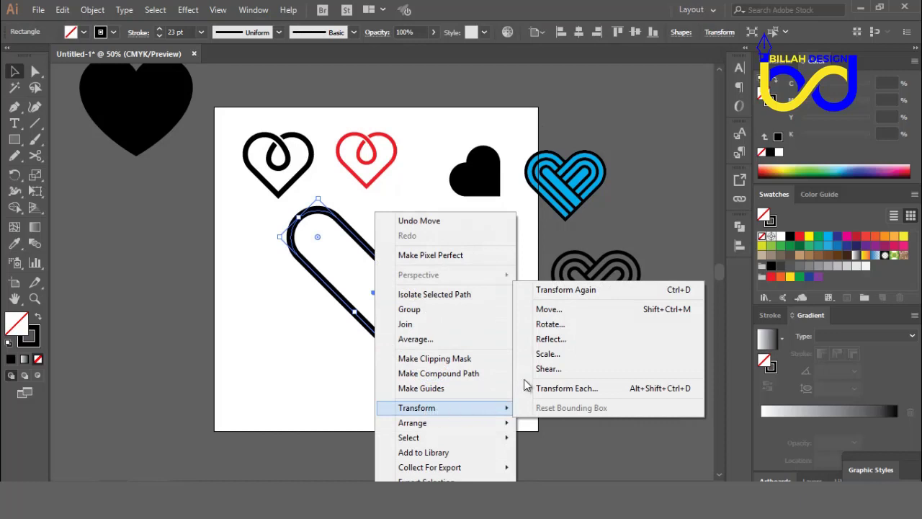
{"action": "left_click", "coordinate": [547, 340]}
{"action": "left_click_drag", "start_coordinate": [593, 95], "coordinate": [593, 115]}
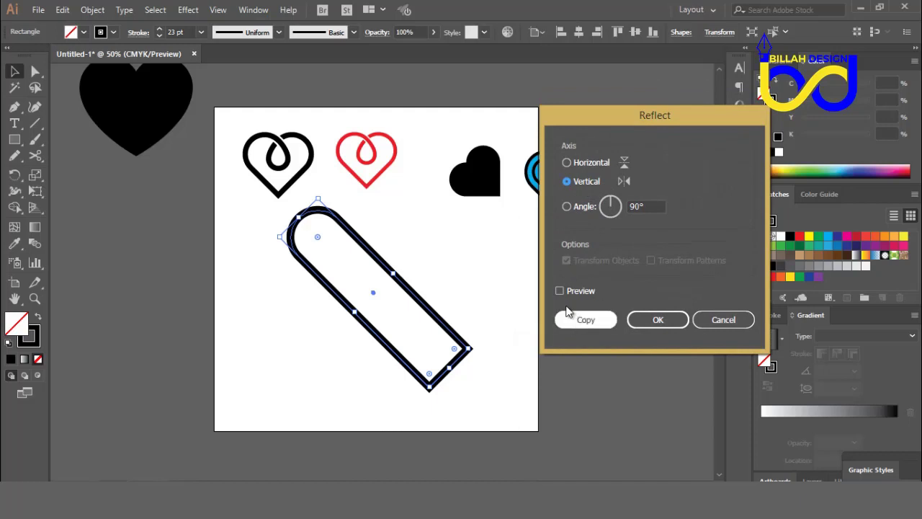
{"action": "left_click", "coordinate": [588, 319]}
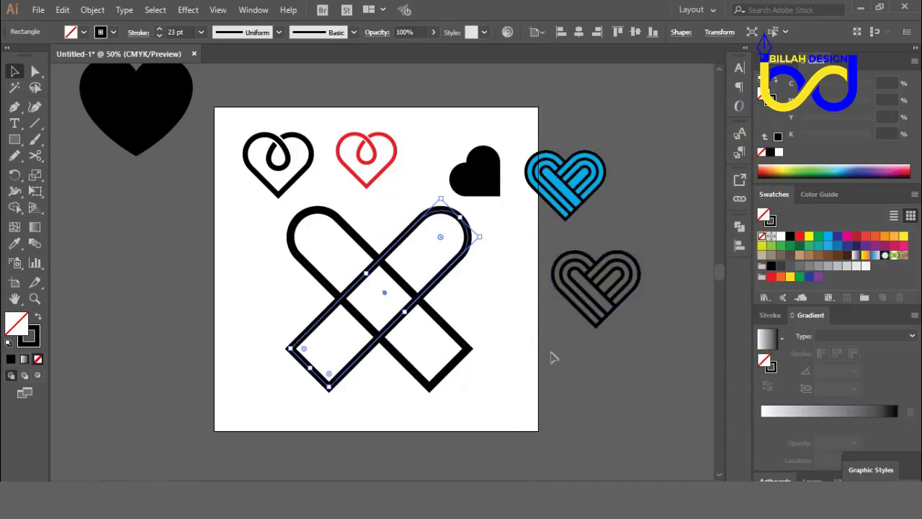
{"action": "left_click", "coordinate": [544, 369]}
Nudge the mirrored copy horizontally left until the two rounded ends cross to form the top of a heart
{"action": "left_click", "coordinate": [461, 268]}
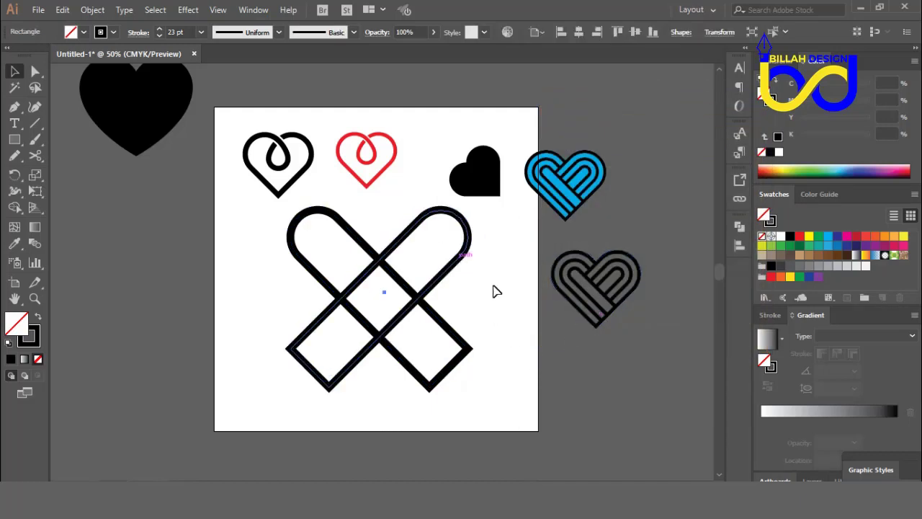
{"action": "key", "text": "Left"}
{"action": "key", "text": "Left"}
{"action": "key", "text": "Left"}
{"action": "key", "text": "Left"}
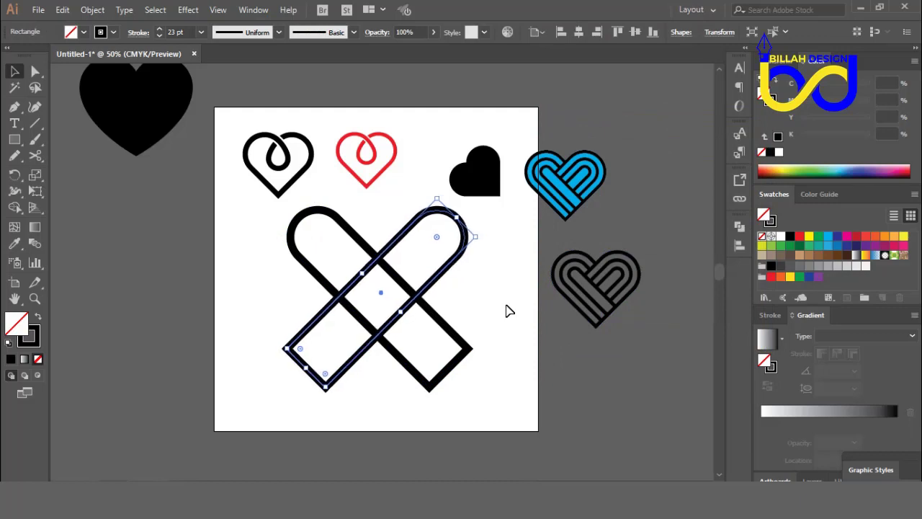
{"action": "key", "text": "Left"}
{"action": "key", "text": "Left"}
{"action": "key", "text": "Left"}
{"action": "key", "text": "Left"}
{"action": "key", "text": "Left"}
{"action": "key", "text": "Left"}
{"action": "key", "text": "Left"}
{"action": "key", "text": "Left"}
{"action": "key", "text": "Left"}
{"action": "key", "text": "Left"}
{"action": "key", "text": "Left"}
{"action": "key", "text": "Left"}
{"action": "key", "text": "Left"}
{"action": "key", "text": "Left"}
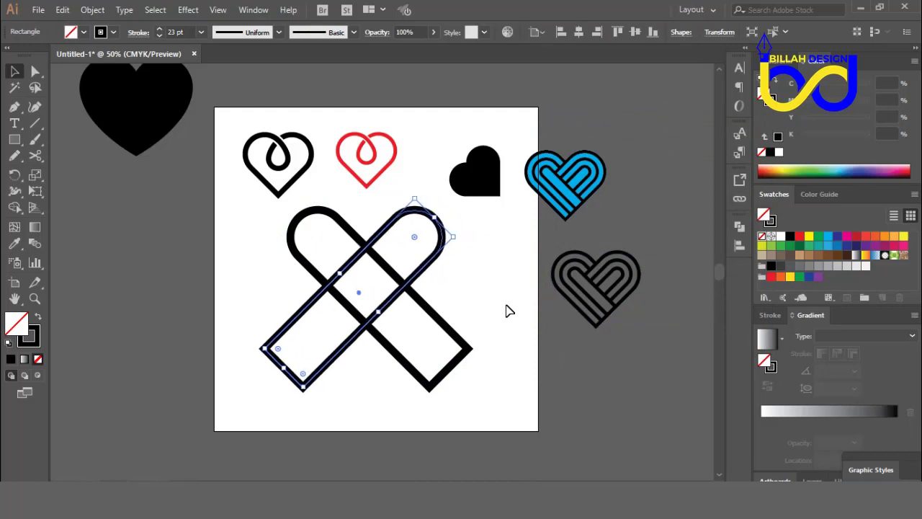
{"action": "key", "text": "Left"}
{"action": "key", "text": "Left"}
{"action": "key", "text": "Left"}
{"action": "key", "text": "Left"}
{"action": "key", "text": "Left"}
{"action": "key", "text": "Left"}
{"action": "key", "text": "Left"}
{"action": "key", "text": "Left"}
{"action": "key", "text": "Left"}
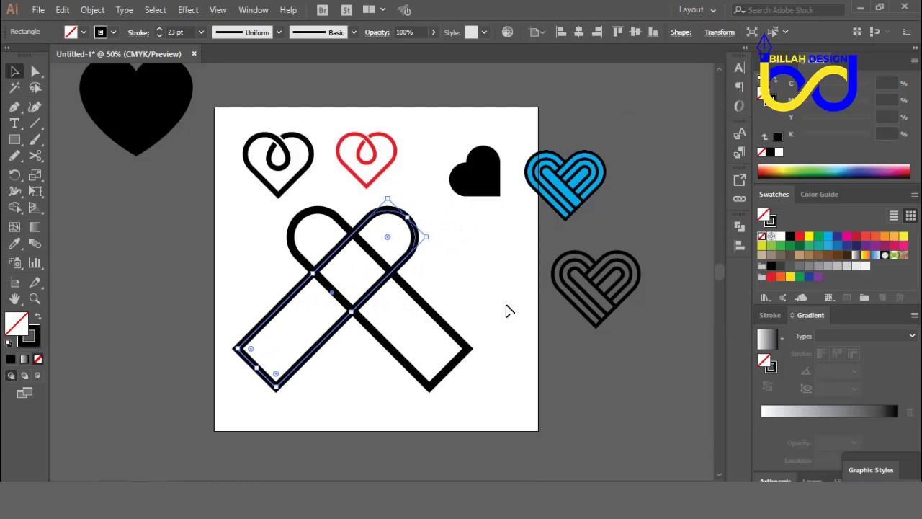
{"action": "key", "text": "Left"}
{"action": "key", "text": "Left"}
{"action": "key", "text": "Left"}
{"action": "left_click", "coordinate": [505, 339]}
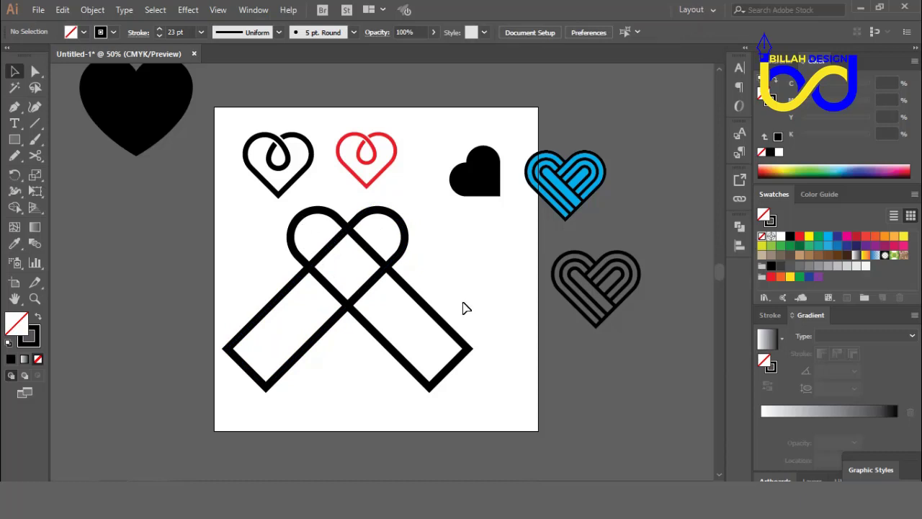
Nudge the original rounded rectangle slightly to the right to fine-tune its overlap with the mirrored copy
{"action": "left_click", "coordinate": [420, 302]}
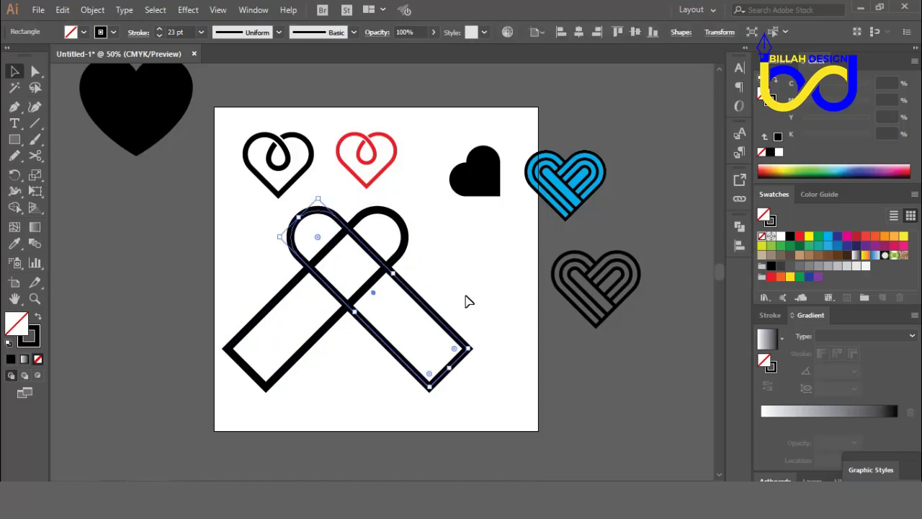
{"action": "key", "text": "Right"}
{"action": "key", "text": "Right"}
{"action": "key", "text": "Right"}
{"action": "key", "text": "Right"}
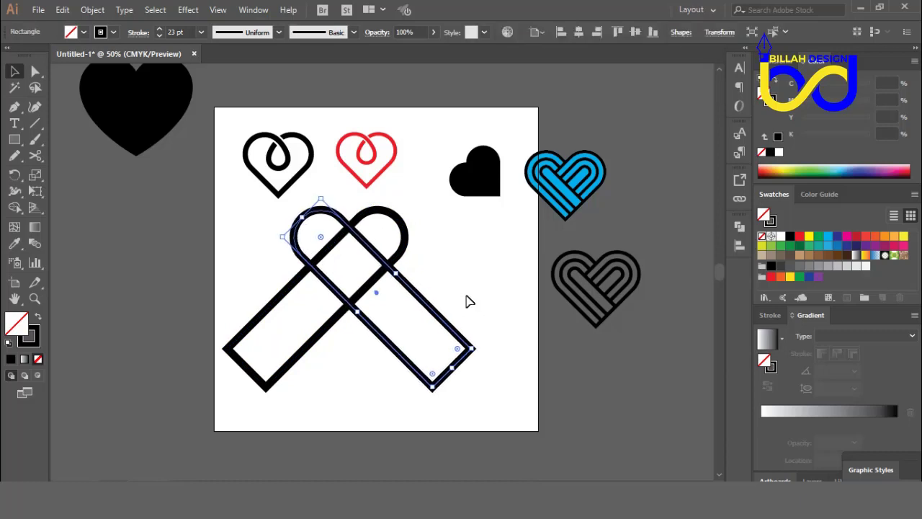
{"action": "left_click", "coordinate": [472, 317]}
{"action": "left_click_drag", "start_coordinate": [415, 347], "coordinate": [418, 339]}
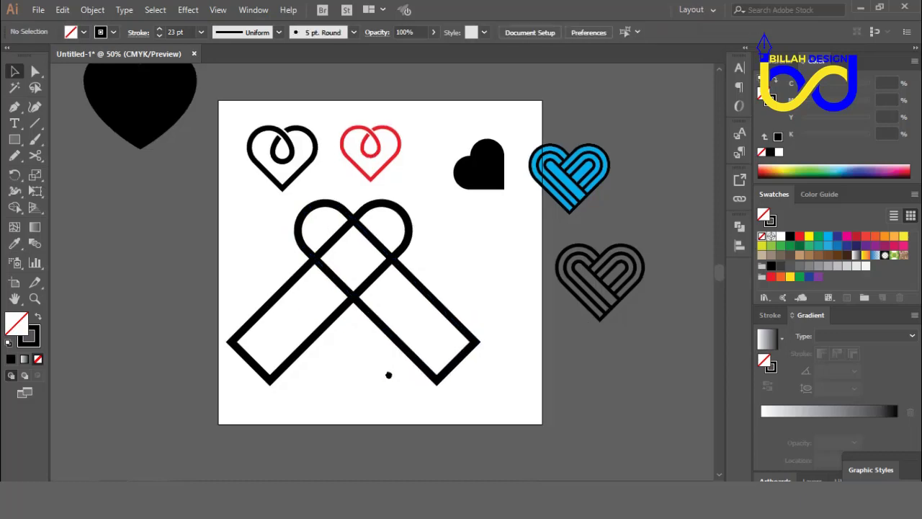
{"action": "left_click_drag", "start_coordinate": [388, 374], "coordinate": [388, 370]}
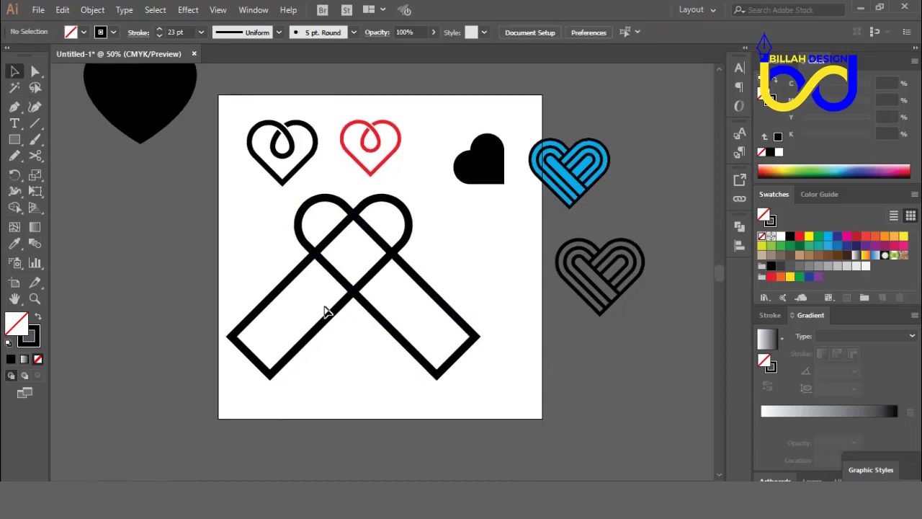
Offset the paths of both crossed rounded rectangles inward by -33 pt with miter joins
{"action": "left_click_drag", "start_coordinate": [307, 252], "coordinate": [402, 316]}
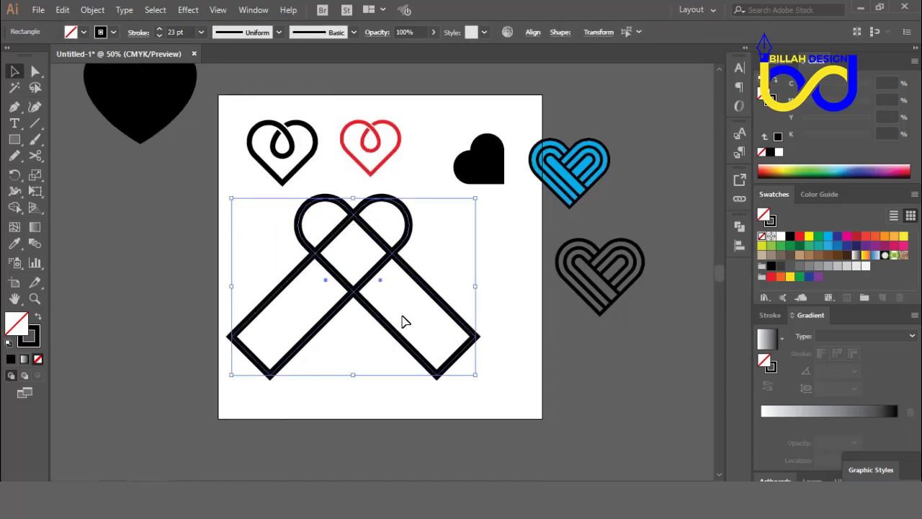
{"action": "left_click", "coordinate": [93, 10]}
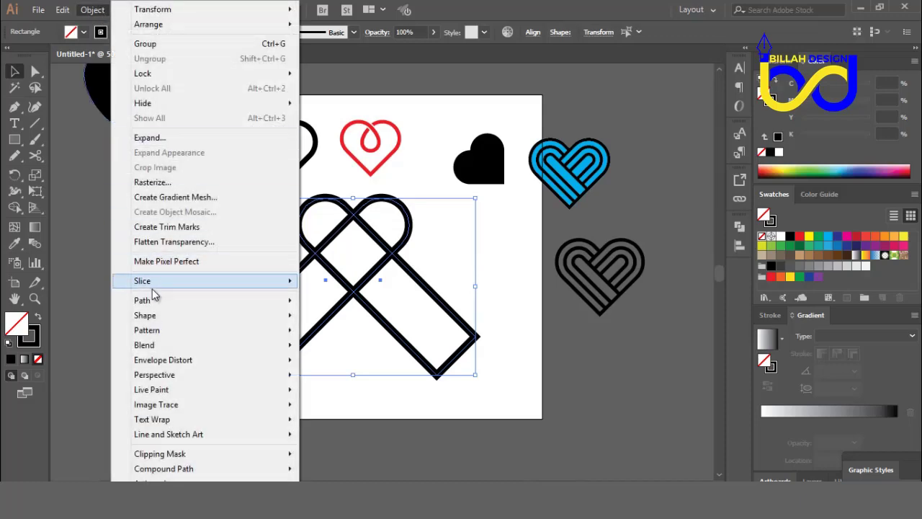
{"action": "mouse_move", "coordinate": [151, 300]}
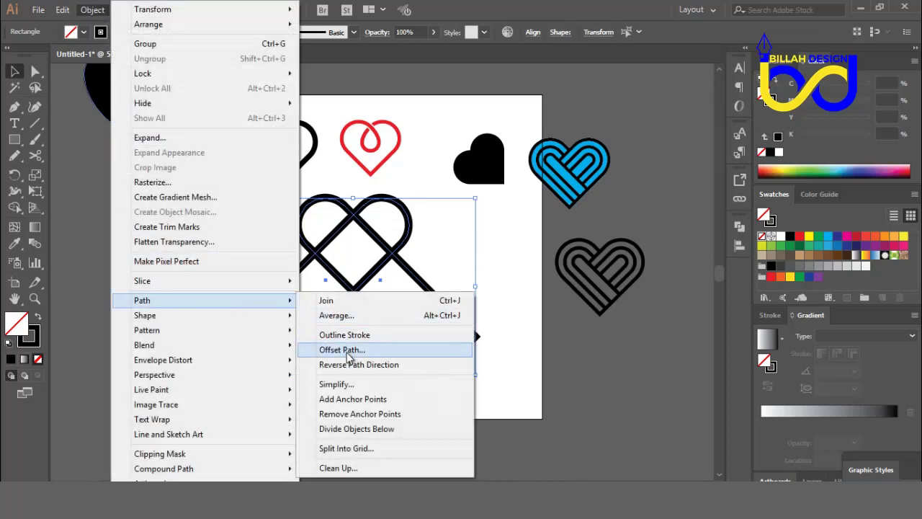
{"action": "left_click", "coordinate": [349, 350]}
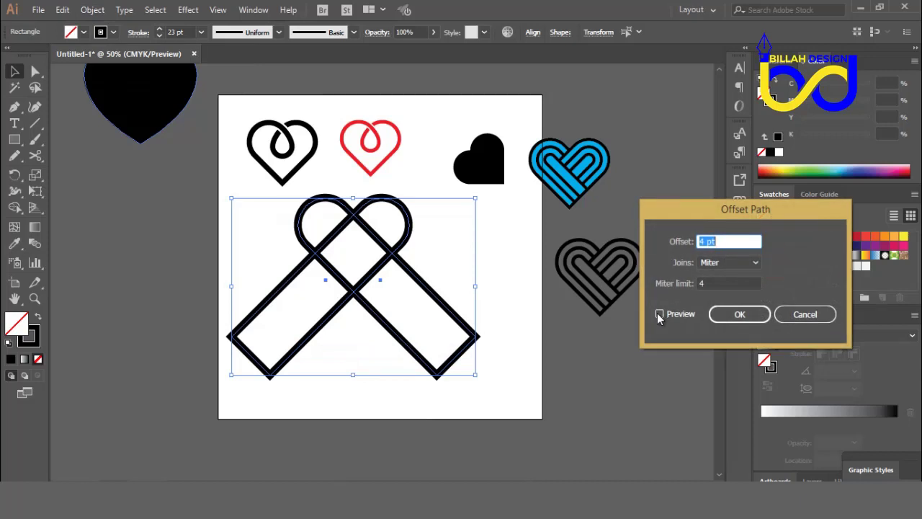
{"action": "left_click", "coordinate": [659, 314]}
{"action": "scroll", "coordinate": [722, 239], "scroll_direction": "down", "scroll_amount": 12}
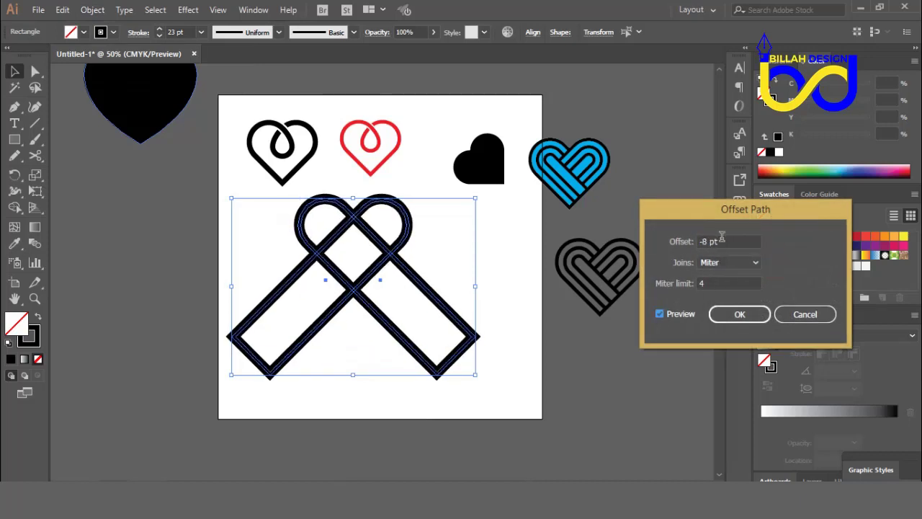
{"action": "scroll", "coordinate": [722, 238], "scroll_direction": "down", "scroll_amount": 13}
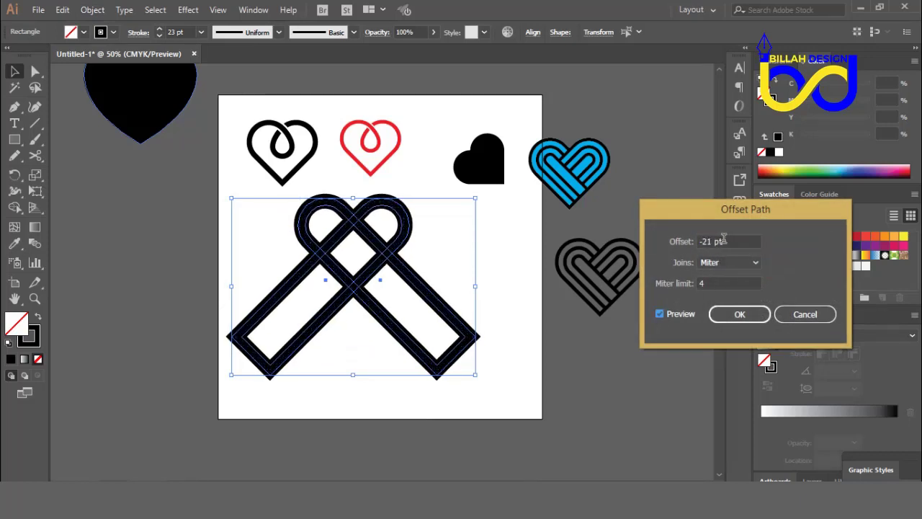
{"action": "key", "text": "Down"}
{"action": "key", "text": "Down"}
{"action": "key", "text": "Down"}
{"action": "key", "text": "Down"}
{"action": "key", "text": "Down"}
{"action": "key", "text": "Down"}
{"action": "key", "text": "Down"}
{"action": "key", "text": "Down"}
{"action": "key", "text": "Down"}
{"action": "key", "text": "Down"}
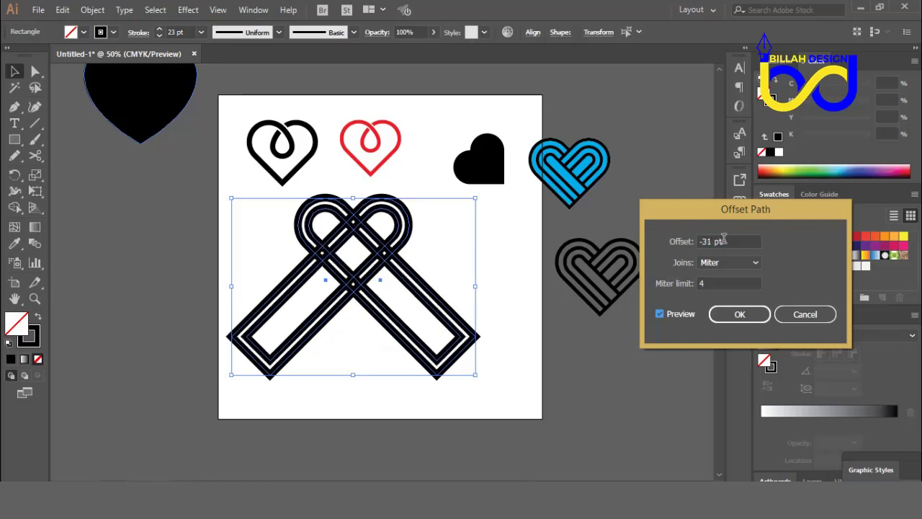
{"action": "key", "text": "Down"}
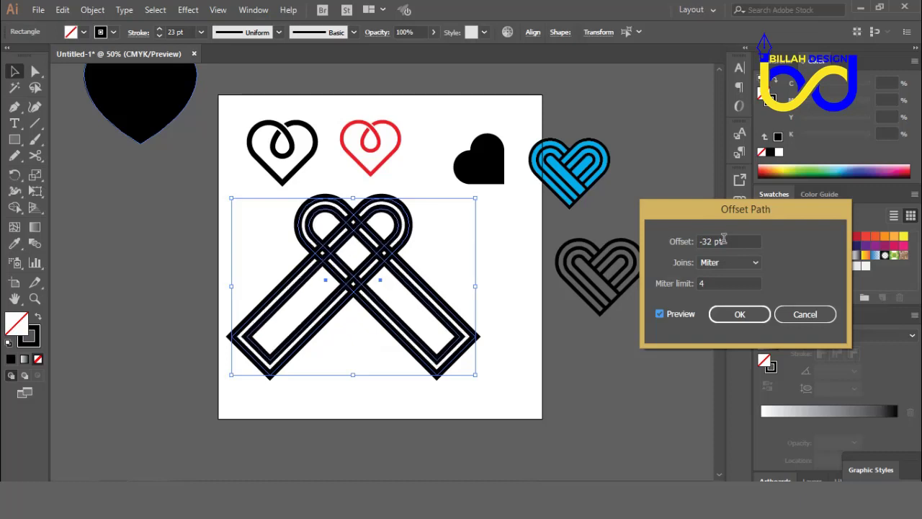
{"action": "key", "text": "Down"}
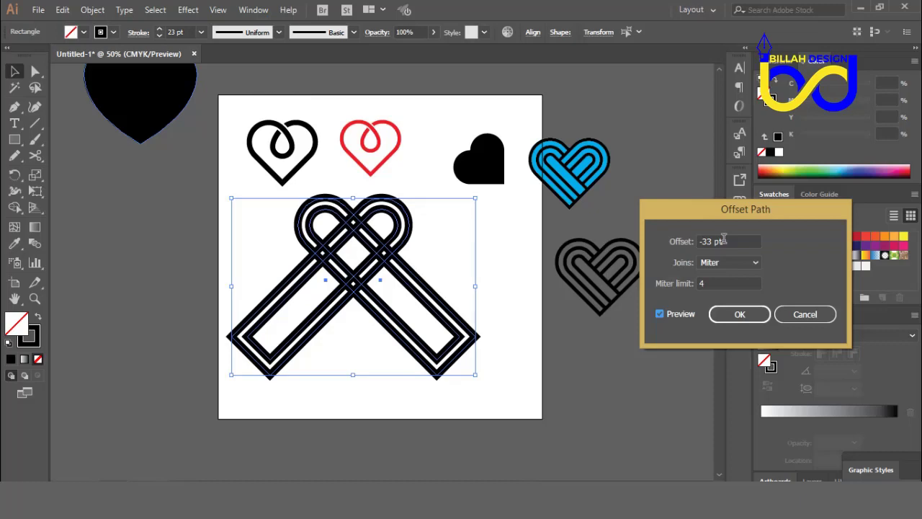
{"action": "left_click", "coordinate": [736, 314]}
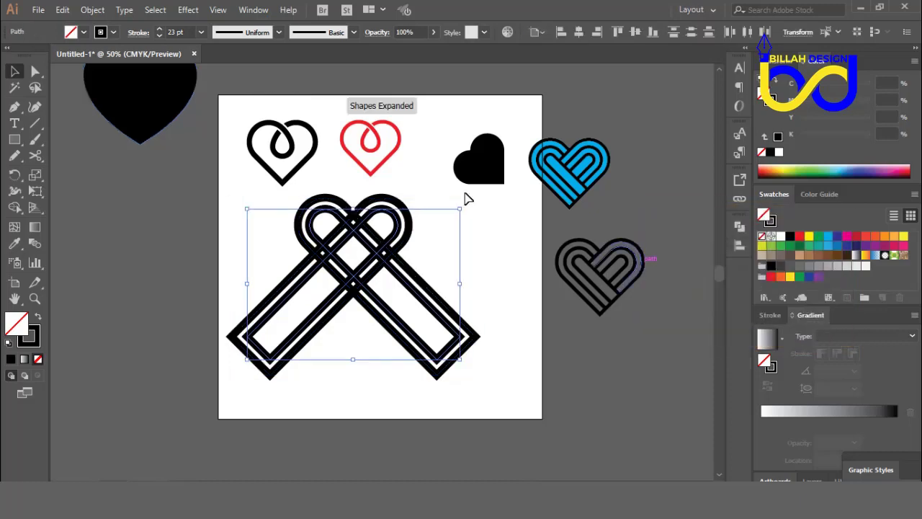
Offset the new inner outlines by another -33 pt to add a third nested outline in each bar
{"action": "left_click", "coordinate": [94, 12]}
{"action": "mouse_move", "coordinate": [173, 306]}
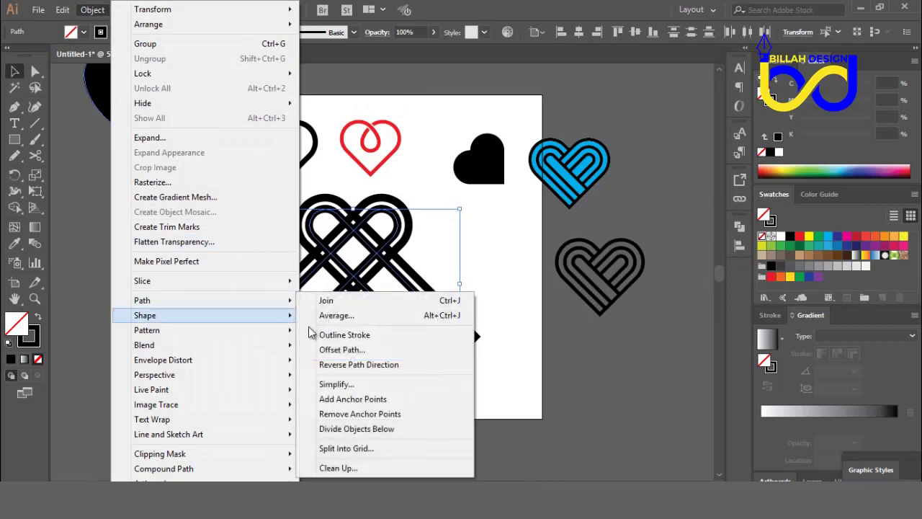
{"action": "left_click", "coordinate": [340, 352]}
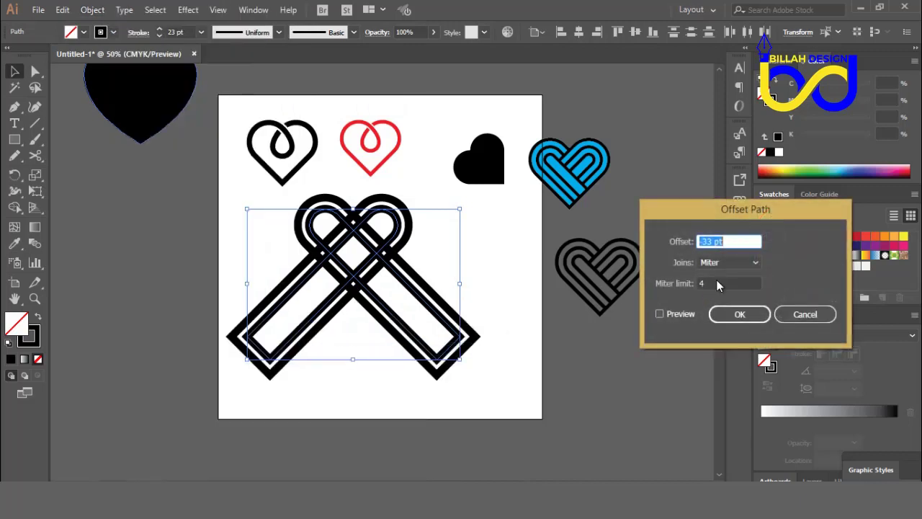
{"action": "left_click", "coordinate": [658, 314]}
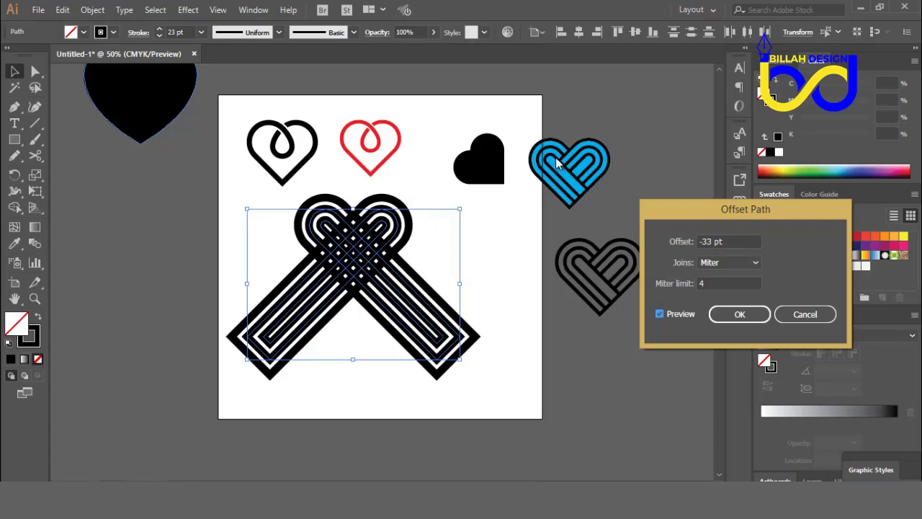
{"action": "left_click", "coordinate": [739, 315]}
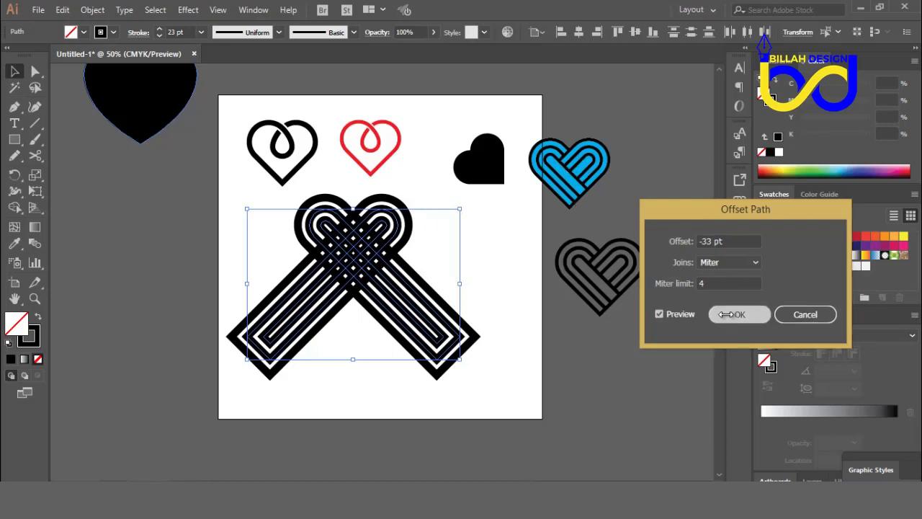
{"action": "left_click", "coordinate": [261, 226]}
Select all the nested outlines of both crossed bars and reduce their stroke weight to 15 pt
{"action": "left_click_drag", "start_coordinate": [245, 209], "coordinate": [385, 294]}
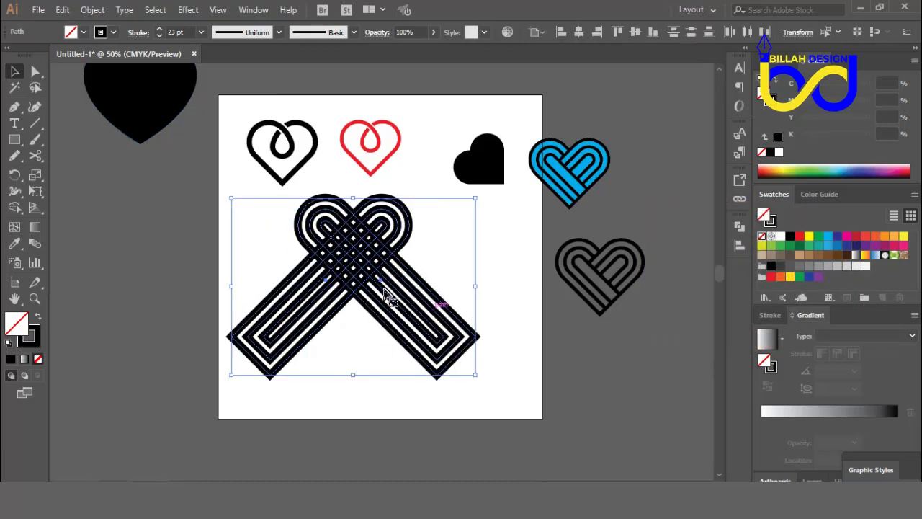
{"action": "left_click", "coordinate": [159, 36]}
{"action": "left_click", "coordinate": [159, 36]}
{"action": "left_click", "coordinate": [160, 36]}
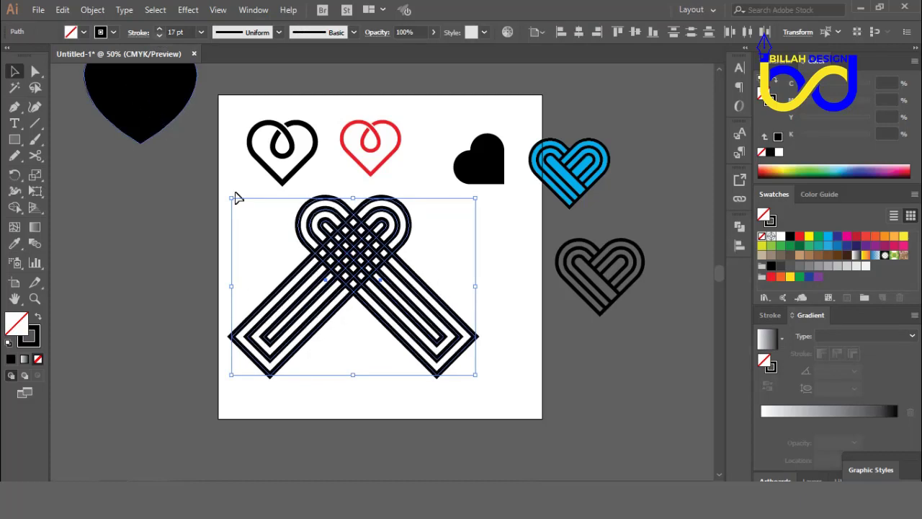
{"action": "left_click", "coordinate": [438, 255]}
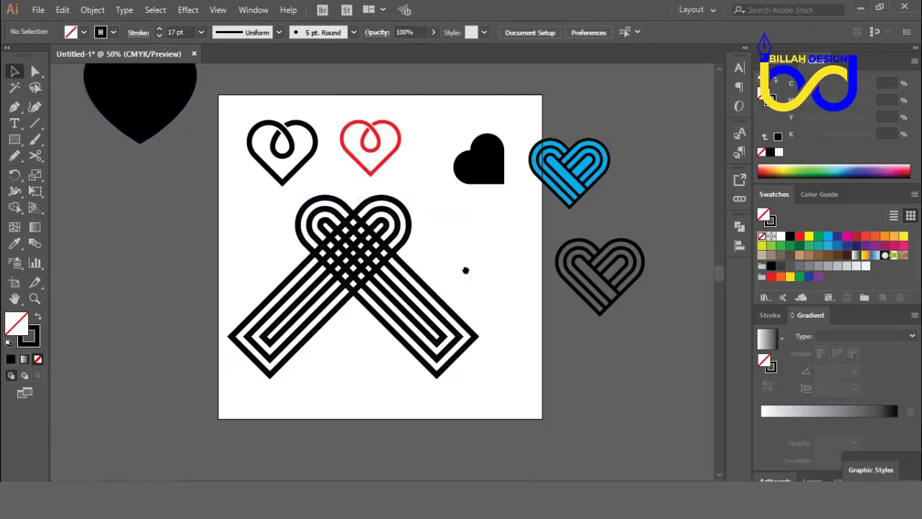
{"action": "left_click_drag", "start_coordinate": [465, 270], "coordinate": [467, 262]}
{"action": "left_click_drag", "start_coordinate": [260, 213], "coordinate": [472, 289]}
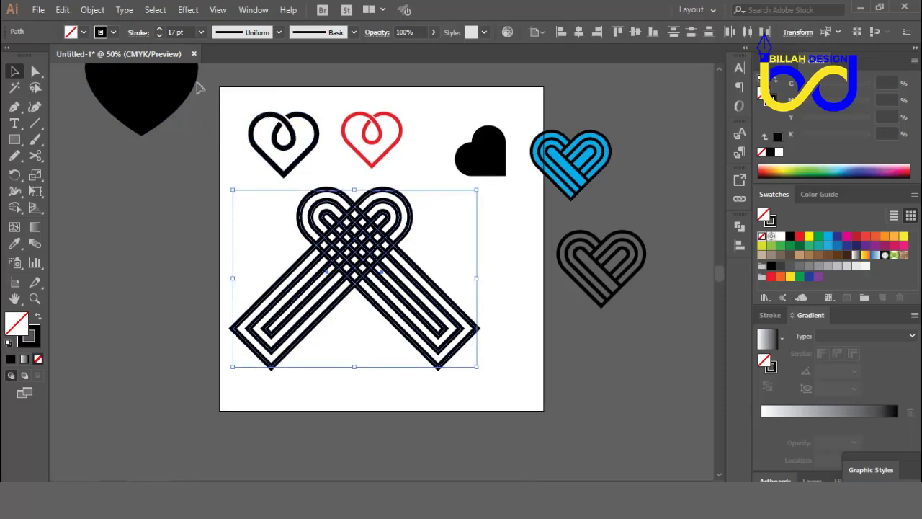
{"action": "left_click", "coordinate": [160, 34]}
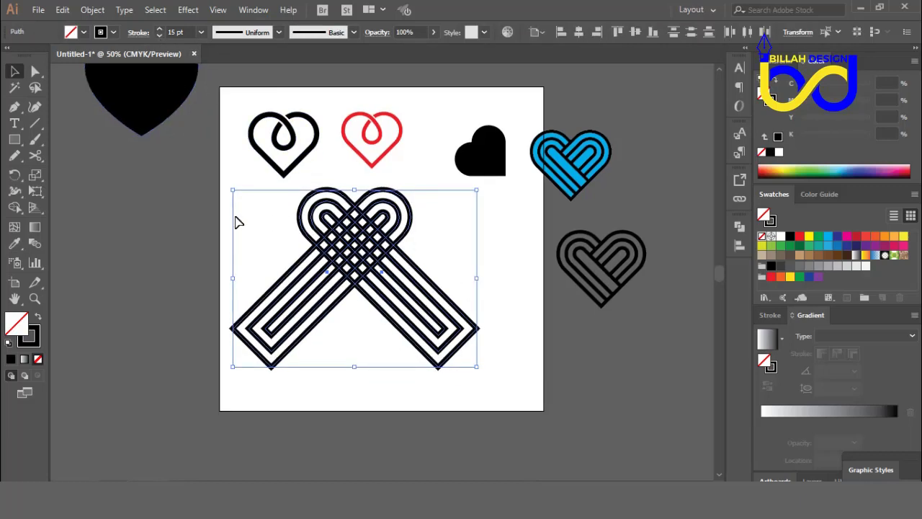
{"action": "left_click", "coordinate": [368, 366]}
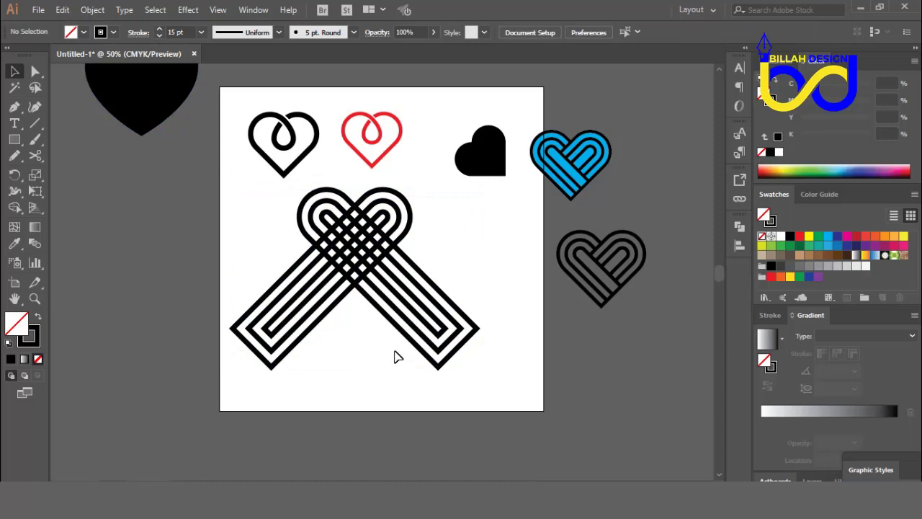
Select all the crossed bar outlines and cut away both legs below the heart-shaped overlap with the Shape Builder
{"action": "scroll", "coordinate": [395, 356], "scroll_direction": "up", "scroll_amount": 1}
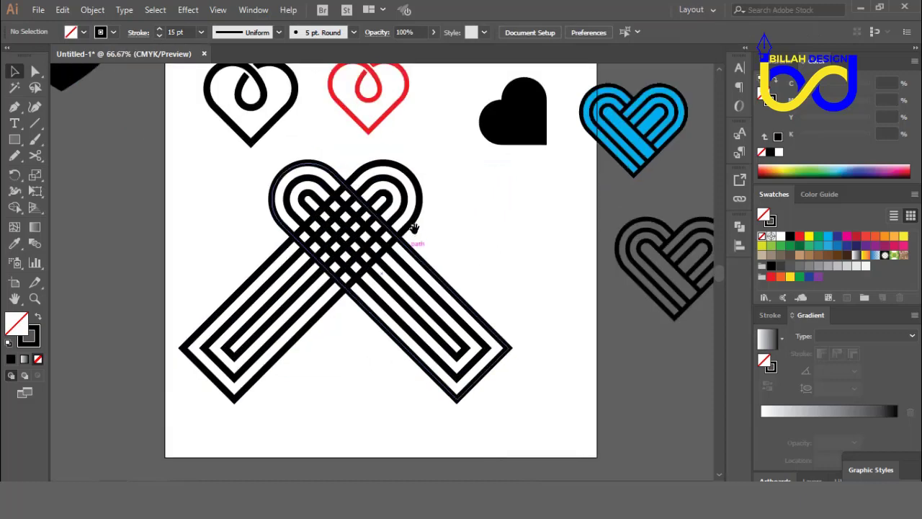
{"action": "left_click_drag", "start_coordinate": [473, 240], "coordinate": [483, 240]}
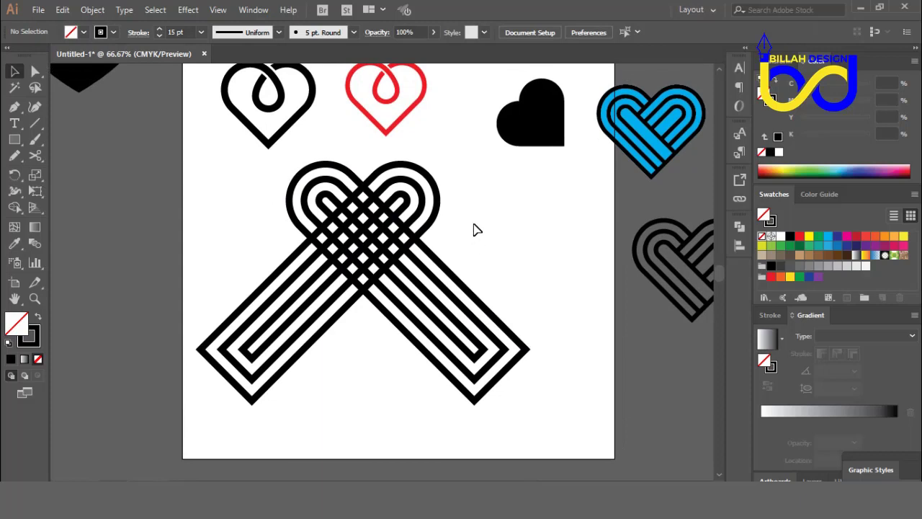
{"action": "left_click_drag", "start_coordinate": [497, 200], "coordinate": [242, 282]}
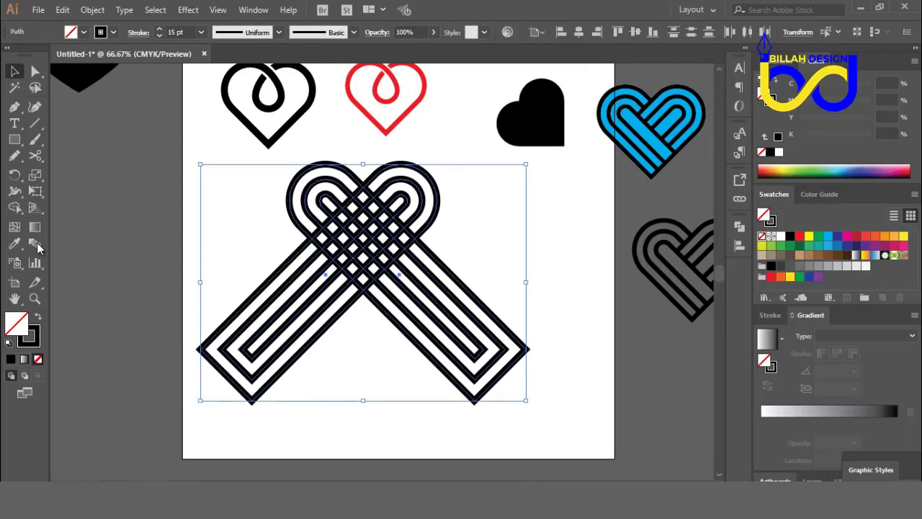
{"action": "left_click", "coordinate": [15, 208]}
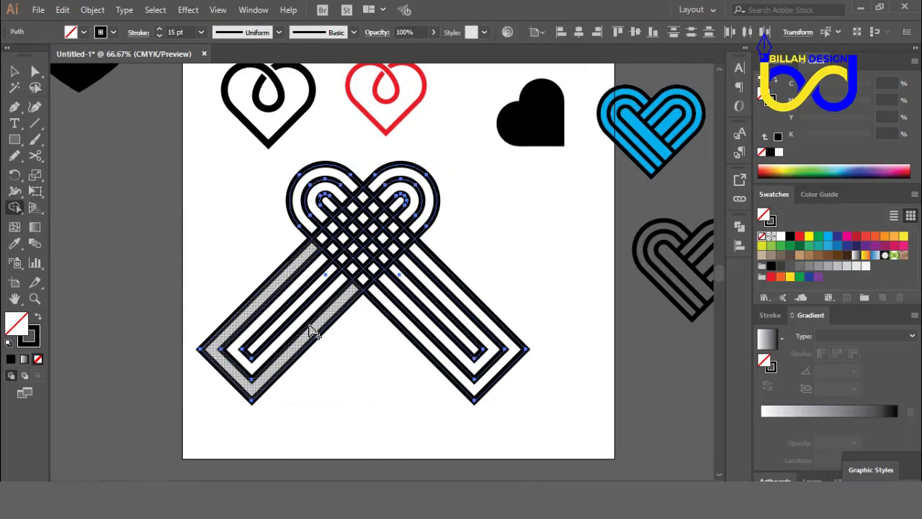
{"action": "mouse_move", "coordinate": [320, 346]}
{"action": "left_mouse_down"}
{"action": "mouse_move", "coordinate": [239, 323]}
{"action": "mouse_move", "coordinate": [255, 355]}
{"action": "mouse_move", "coordinate": [302, 393]}
{"action": "left_mouse_up"}
{"action": "mouse_move", "coordinate": [436, 353]}
{"action": "left_mouse_down"}
{"action": "mouse_move", "coordinate": [502, 288]}
{"action": "mouse_move", "coordinate": [443, 272]}
{"action": "left_mouse_up"}
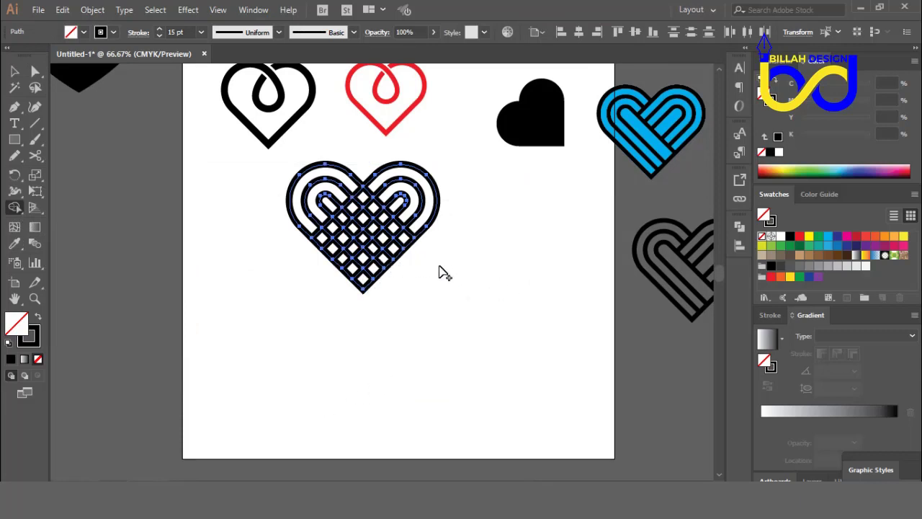
Examine the lattice of crossing outlines inside the trimmed heart and compare it with the reference striped hearts
{"action": "left_click", "coordinate": [36, 72]}
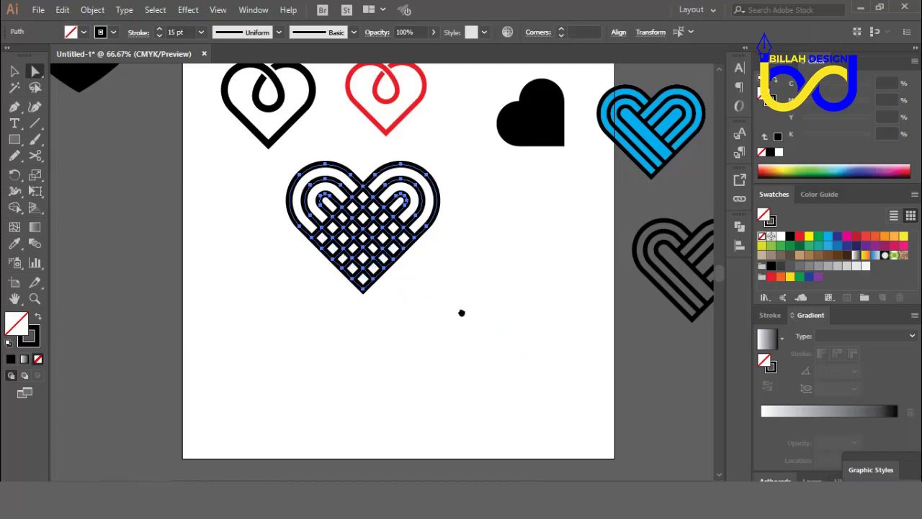
{"action": "scroll", "coordinate": [412, 294], "scroll_direction": "up", "scroll_amount": 1}
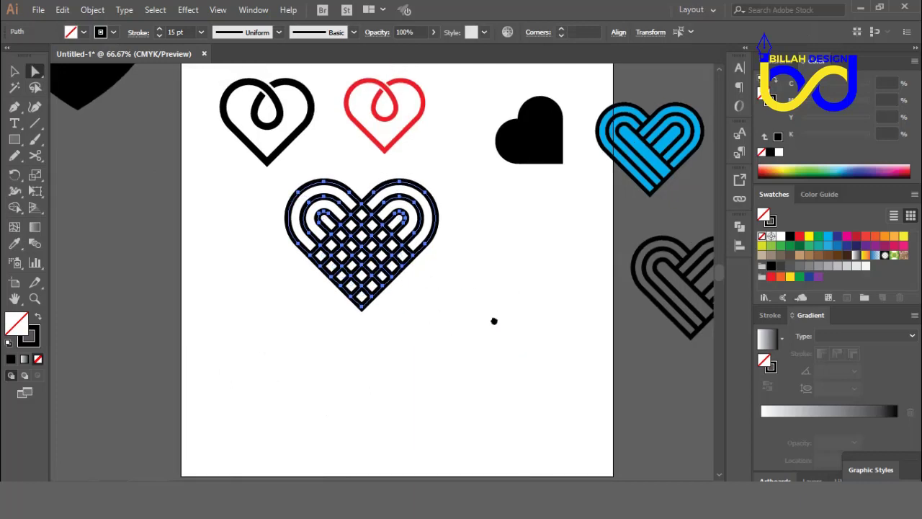
{"action": "left_click_drag", "start_coordinate": [496, 321], "coordinate": [471, 325]}
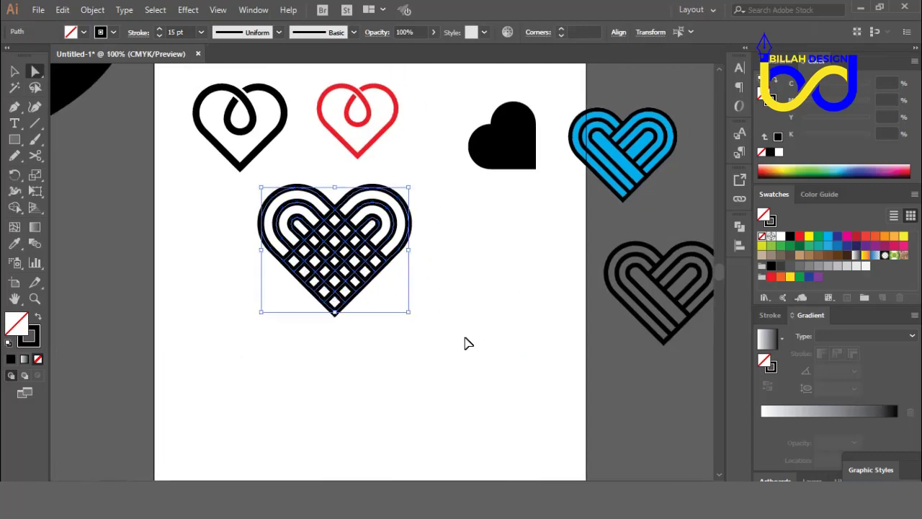
{"action": "key", "text": "ctrl+plus"}
{"action": "left_click_drag", "start_coordinate": [448, 360], "coordinate": [440, 344]}
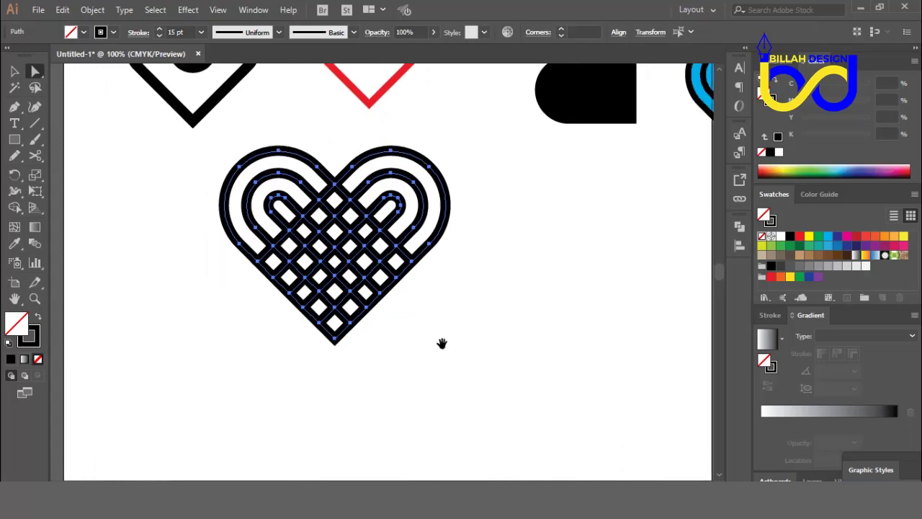
{"action": "key", "text": "ctrl+minus"}
{"action": "key", "text": "ctrl+minus"}
{"action": "key", "text": "ctrl+plus"}
{"action": "key", "text": "ctrl+plus"}
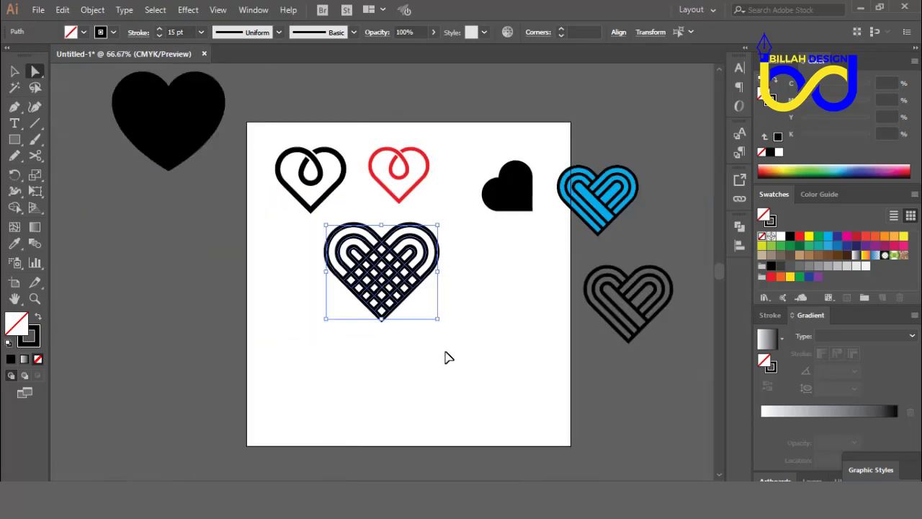
{"action": "left_click_drag", "start_coordinate": [529, 324], "coordinate": [439, 350]}
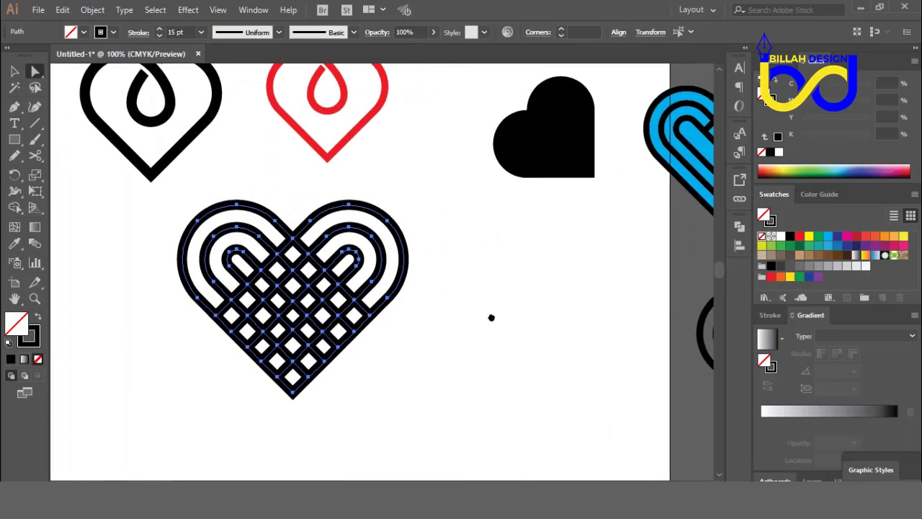
{"action": "left_click_drag", "start_coordinate": [491, 318], "coordinate": [488, 320]}
{"action": "left_click_drag", "start_coordinate": [409, 360], "coordinate": [471, 321]}
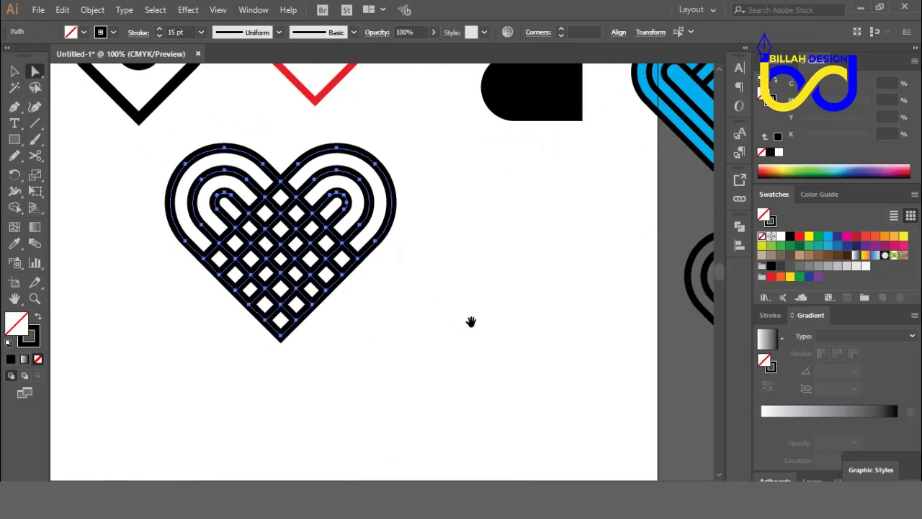
{"action": "left_click_drag", "start_coordinate": [357, 358], "coordinate": [335, 345]}
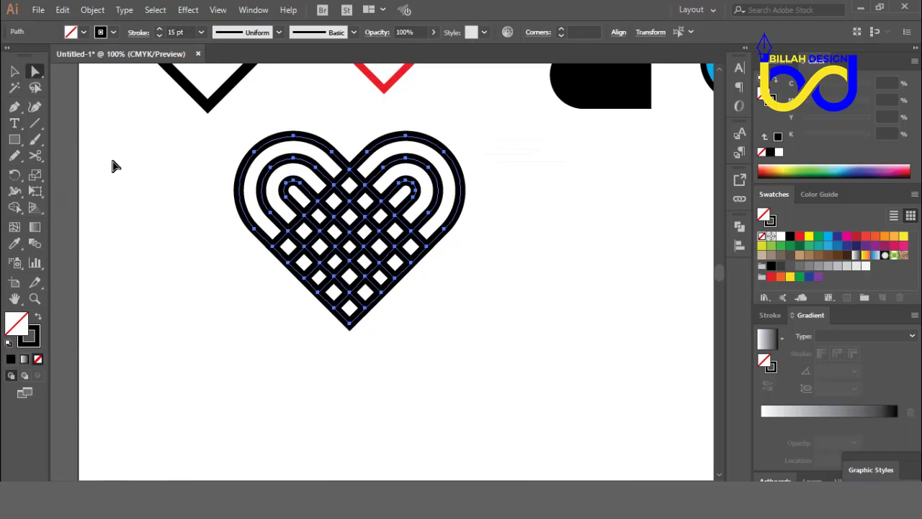
Merge the lattice cells along the left bar's three diagonal bands into continuous stripes with the Shape Builder
{"action": "left_click", "coordinate": [16, 208]}
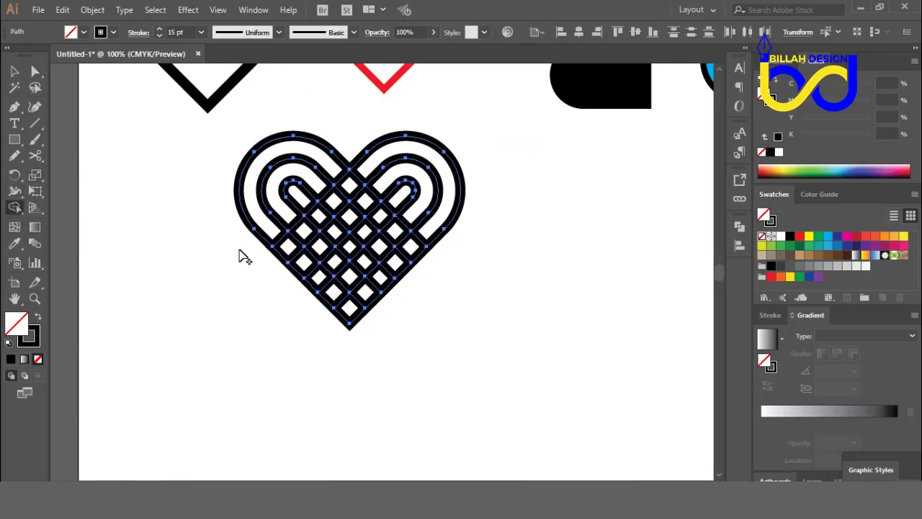
{"action": "left_click_drag", "start_coordinate": [281, 244], "coordinate": [353, 309]}
{"action": "left_click_drag", "start_coordinate": [289, 201], "coordinate": [369, 297]}
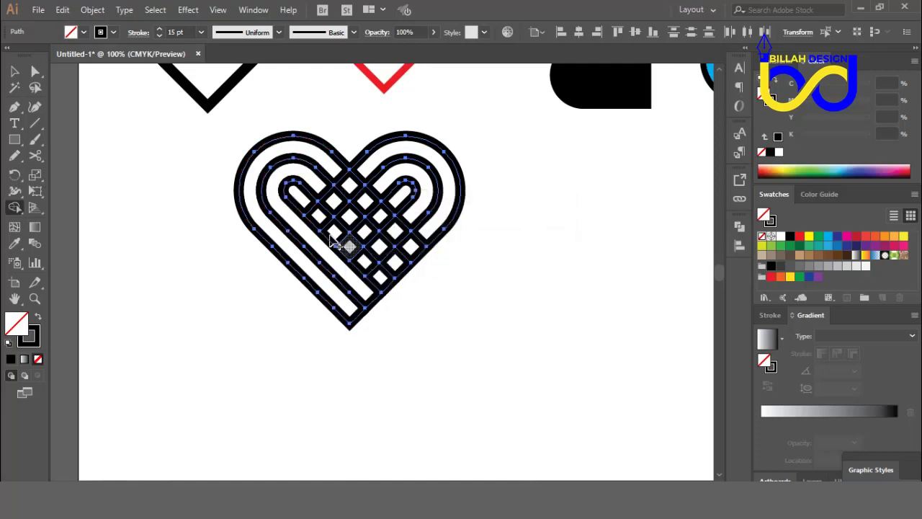
{"action": "left_click_drag", "start_coordinate": [315, 211], "coordinate": [380, 279]}
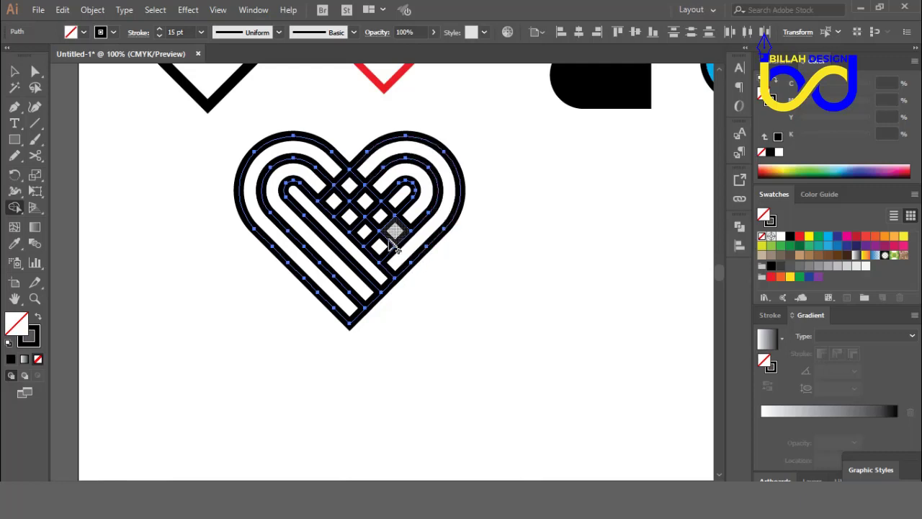
Merge the remaining lattice cells along the right bar into continuous stripes that end at the left bar, and deselect the heart
{"action": "mouse_move", "coordinate": [381, 248]}
{"action": "left_mouse_down"}
{"action": "mouse_move", "coordinate": [412, 189]}
{"action": "mouse_move", "coordinate": [402, 210]}
{"action": "mouse_move", "coordinate": [377, 214]}
{"action": "mouse_move", "coordinate": [366, 231]}
{"action": "left_mouse_up"}
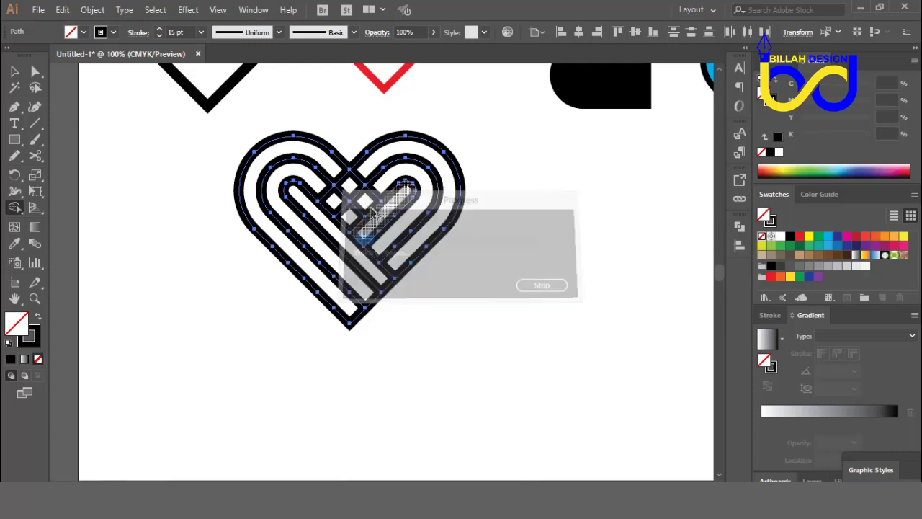
{"action": "left_click_drag", "start_coordinate": [379, 193], "coordinate": [345, 209]}
{"action": "left_click_drag", "start_coordinate": [363, 173], "coordinate": [341, 197]}
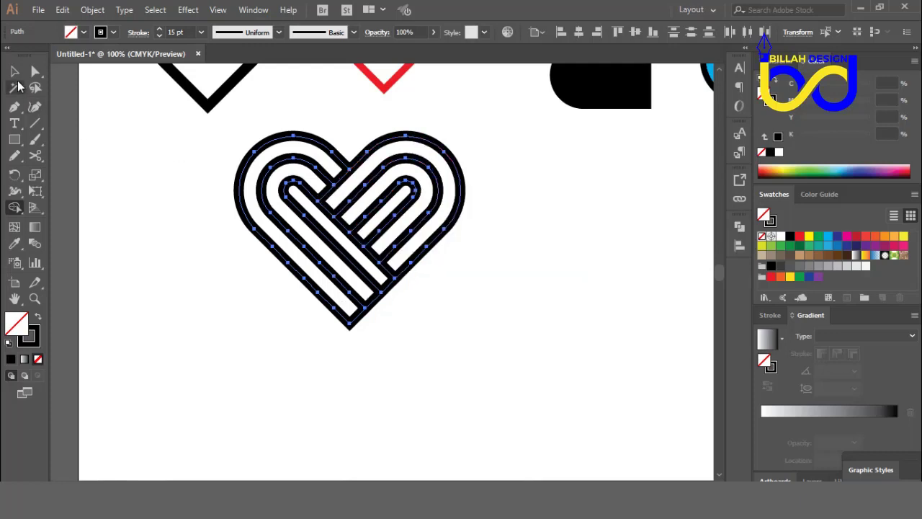
{"action": "key", "text": "v"}
{"action": "left_click", "coordinate": [333, 387]}
Select the whole woven heart and expand its fill and stroke into shapes
{"action": "left_click_drag", "start_coordinate": [467, 338], "coordinate": [477, 356]}
{"action": "key", "text": "ctrl+minus"}
{"action": "key", "text": "ctrl+minus"}
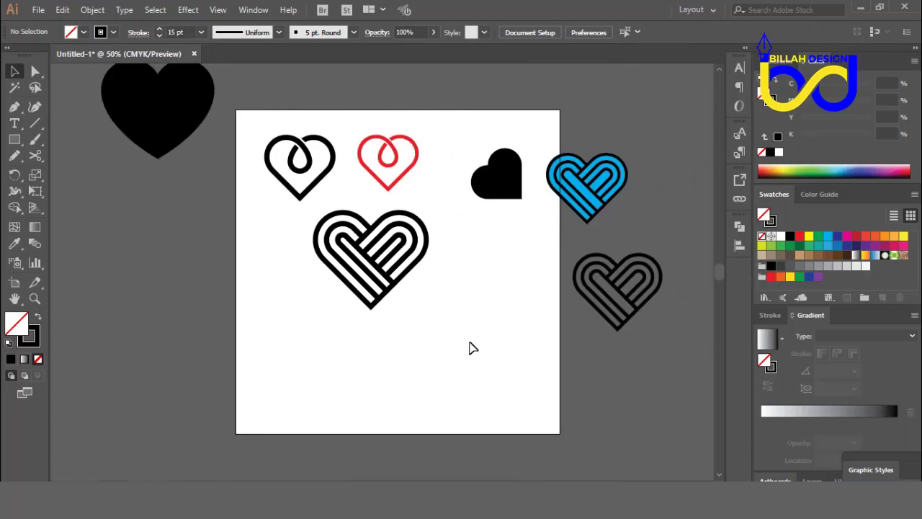
{"action": "left_click_drag", "start_coordinate": [307, 336], "coordinate": [430, 214]}
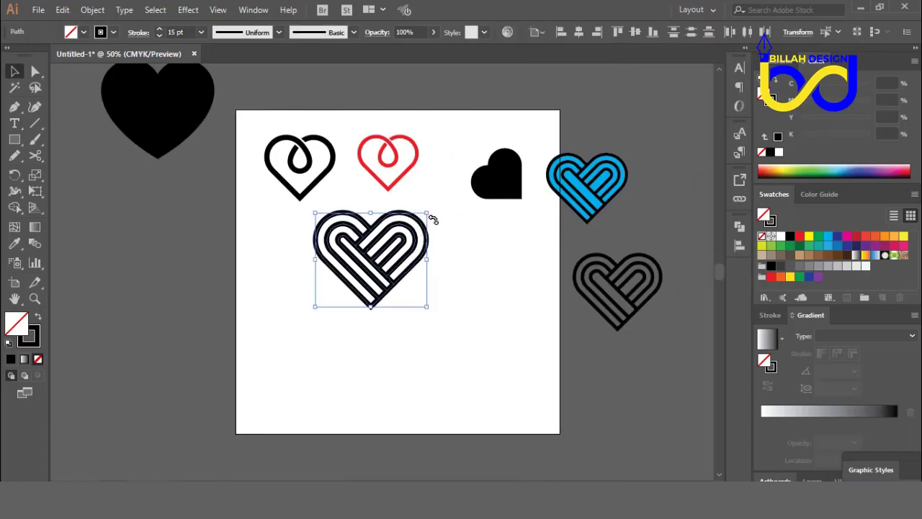
{"action": "left_click", "coordinate": [92, 9]}
{"action": "left_click", "coordinate": [155, 137]}
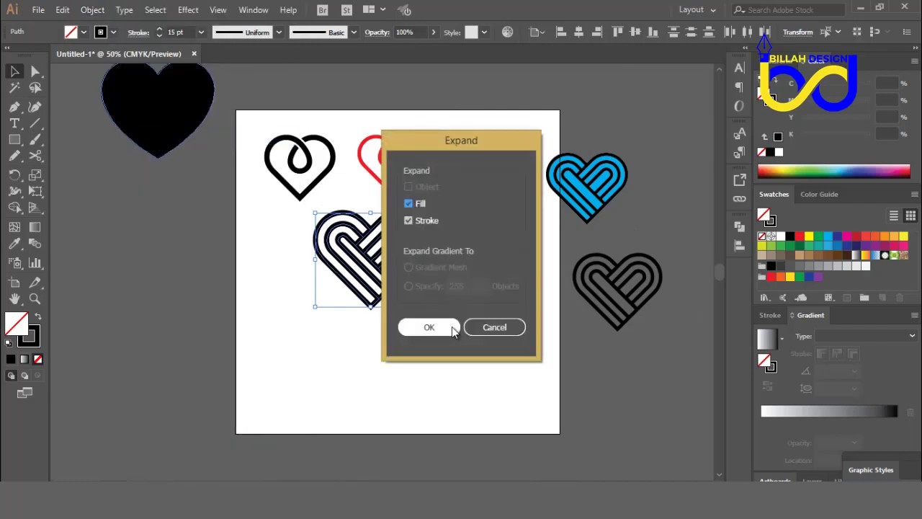
{"action": "left_click", "coordinate": [452, 327]}
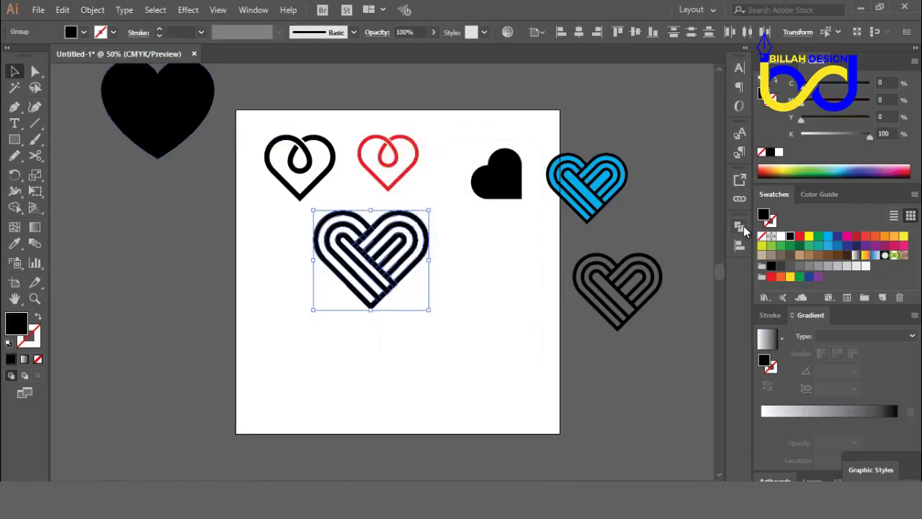
Unite the expanded heart pieces into a single shape with the Pathfinder and deselect it
{"action": "left_click", "coordinate": [740, 227]}
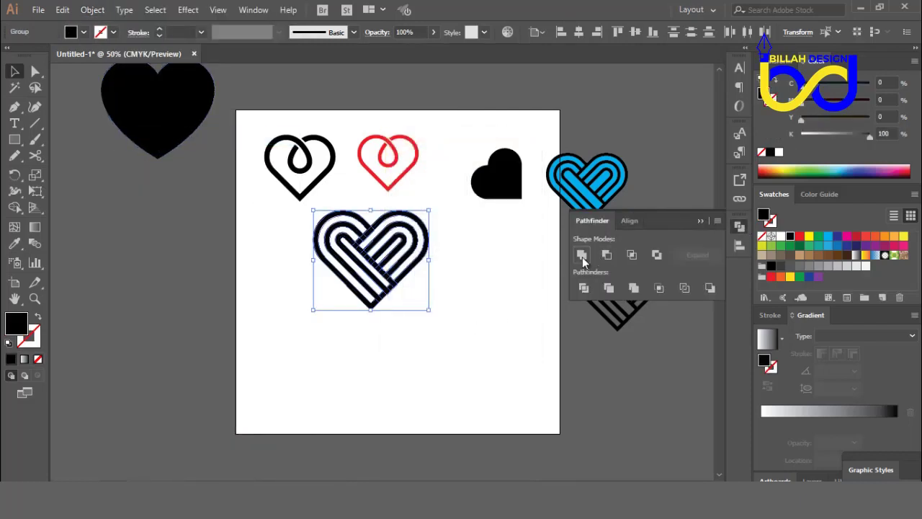
{"action": "left_click", "coordinate": [582, 255]}
{"action": "left_click", "coordinate": [738, 227]}
{"action": "left_click", "coordinate": [568, 227]}
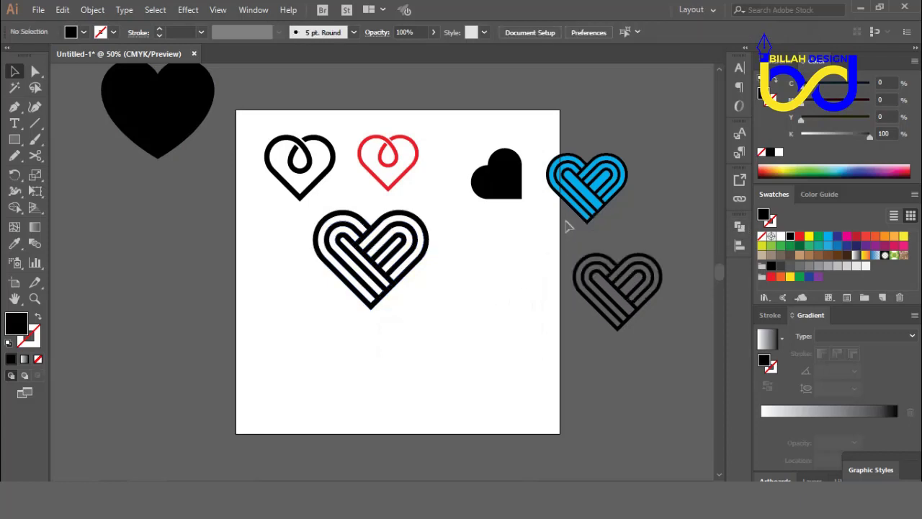
Move the woven heart down and slightly right into the open area of the artboard
{"action": "key", "text": "space"}
{"action": "left_click_drag", "start_coordinate": [411, 263], "coordinate": [425, 305]}
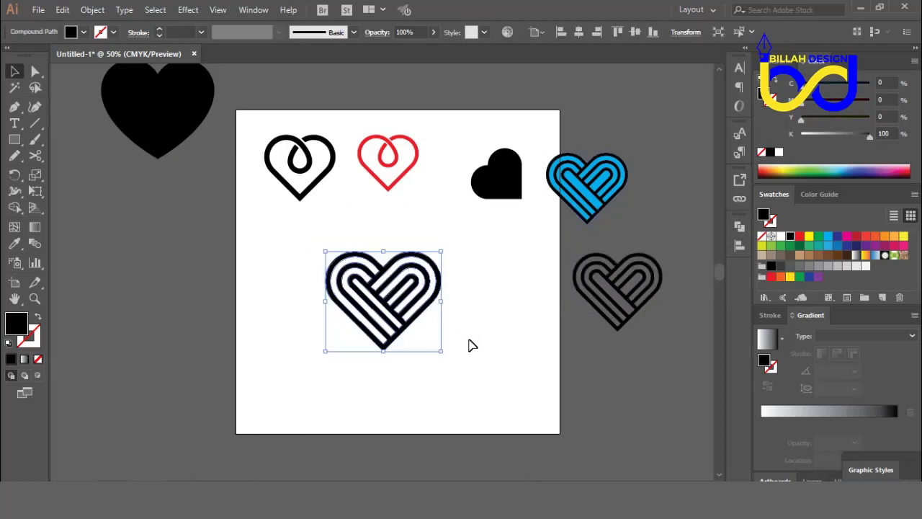
{"action": "left_click", "coordinate": [469, 346]}
Draw a rectangle covering the whole woven heart, fill it with red and send it to the back
{"action": "left_click", "coordinate": [15, 139]}
{"action": "left_click_drag", "start_coordinate": [308, 220], "coordinate": [469, 365]}
{"action": "left_click", "coordinate": [799, 236]}
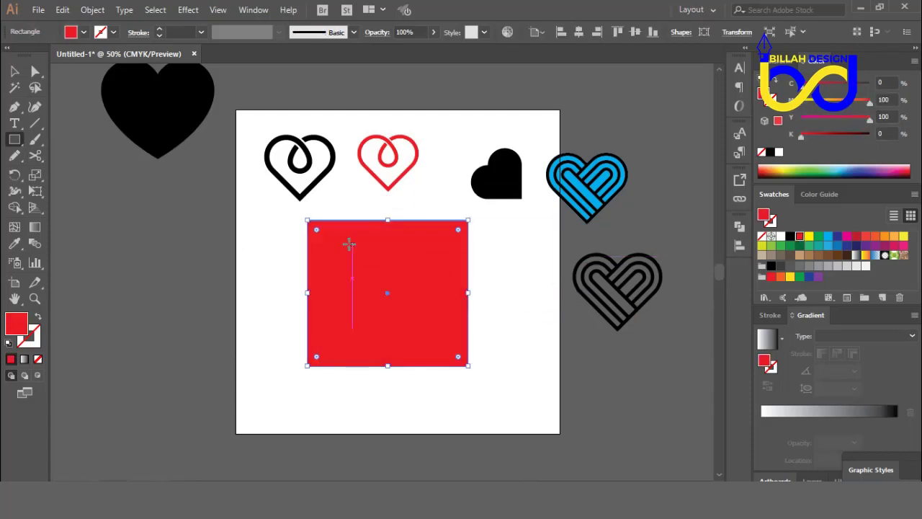
{"action": "right_click", "coordinate": [350, 243]}
{"action": "mouse_move", "coordinate": [403, 425]}
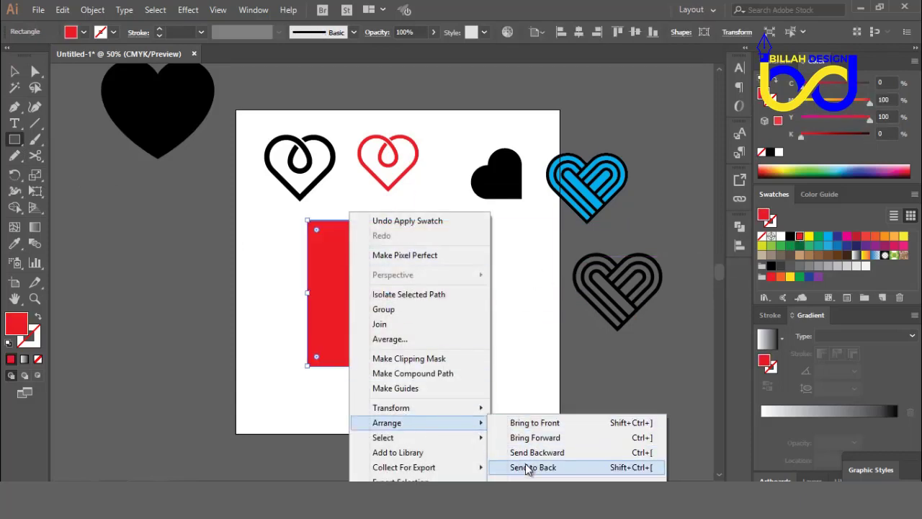
{"action": "left_click", "coordinate": [527, 467]}
{"action": "left_click", "coordinate": [15, 70]}
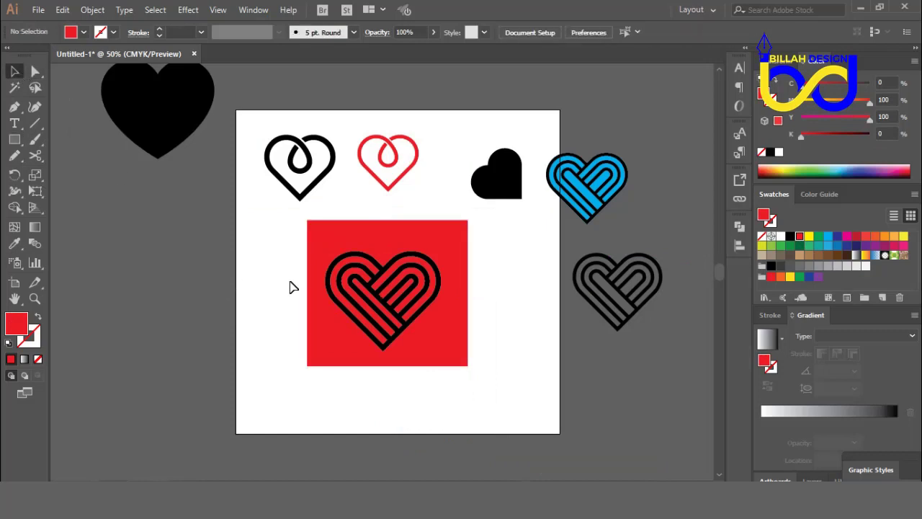
Select the heart and red rectangle together and delete the red area outside the heart with the Shape Builder
{"action": "left_click_drag", "start_coordinate": [294, 286], "coordinate": [397, 333]}
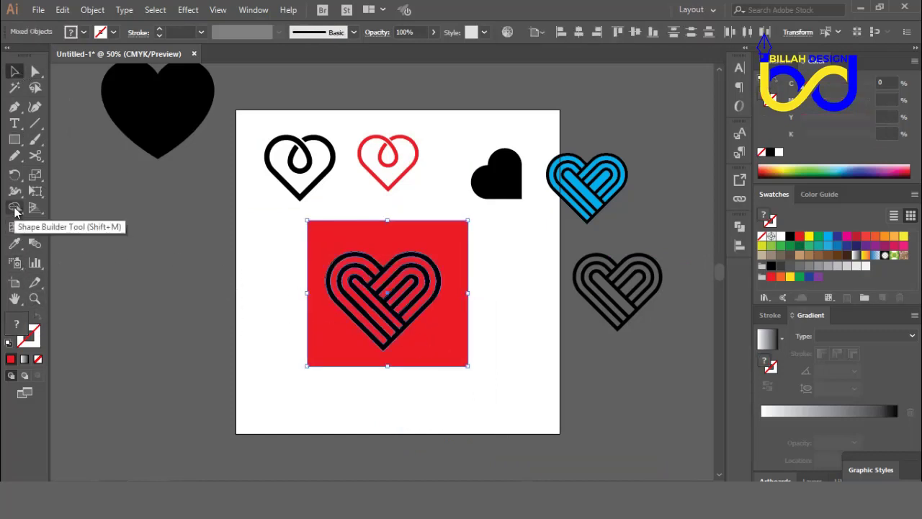
{"action": "left_click", "coordinate": [15, 209]}
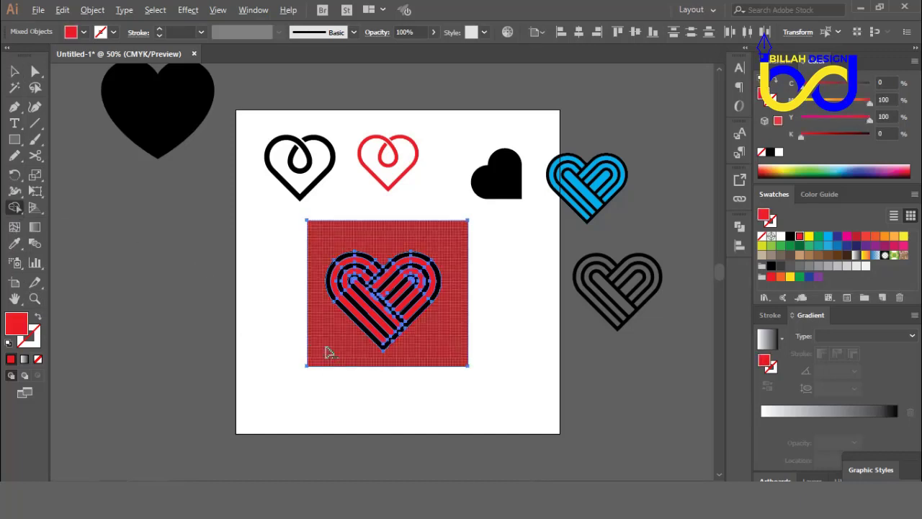
{"action": "left_click", "coordinate": [332, 343], "text": "alt"}
{"action": "key", "text": "v"}
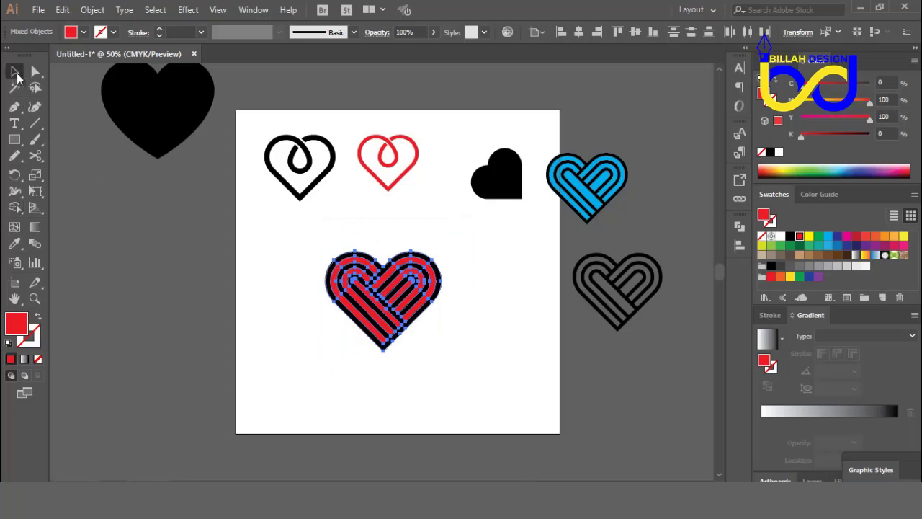
{"action": "left_click", "coordinate": [333, 343]}
Try moving the black striped outline about 288 pt right and 13 pt down off the red fill, and undo the move
{"action": "key", "text": "ctrl+plus"}
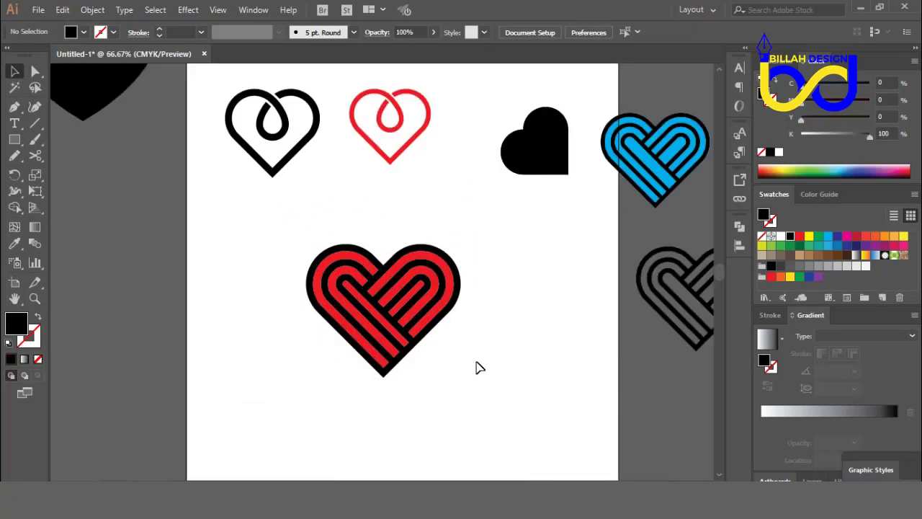
{"action": "left_click_drag", "start_coordinate": [525, 357], "coordinate": [477, 342]}
{"action": "left_click_drag", "start_coordinate": [370, 268], "coordinate": [500, 274]}
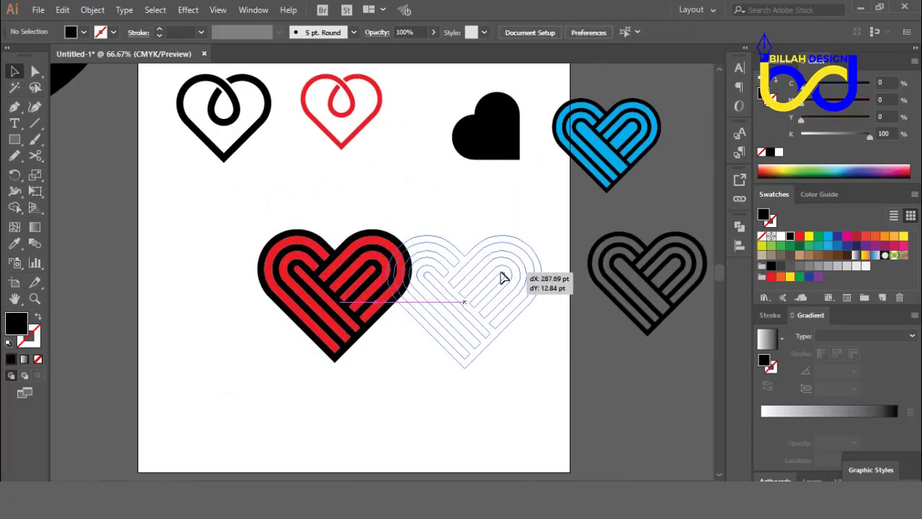
{"action": "left_click", "coordinate": [330, 295]}
{"action": "left_click", "coordinate": [332, 301]}
{"action": "left_click", "coordinate": [387, 390]}
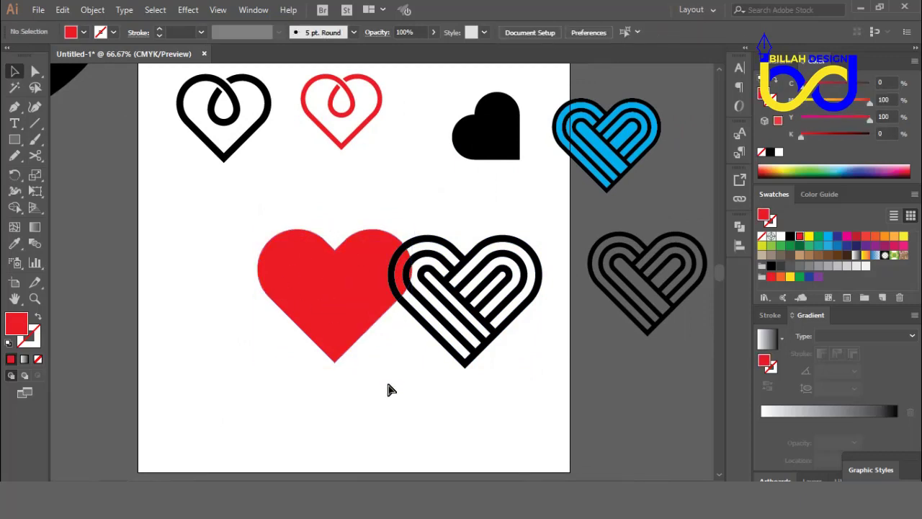
{"action": "key", "text": "ctrl+z"}
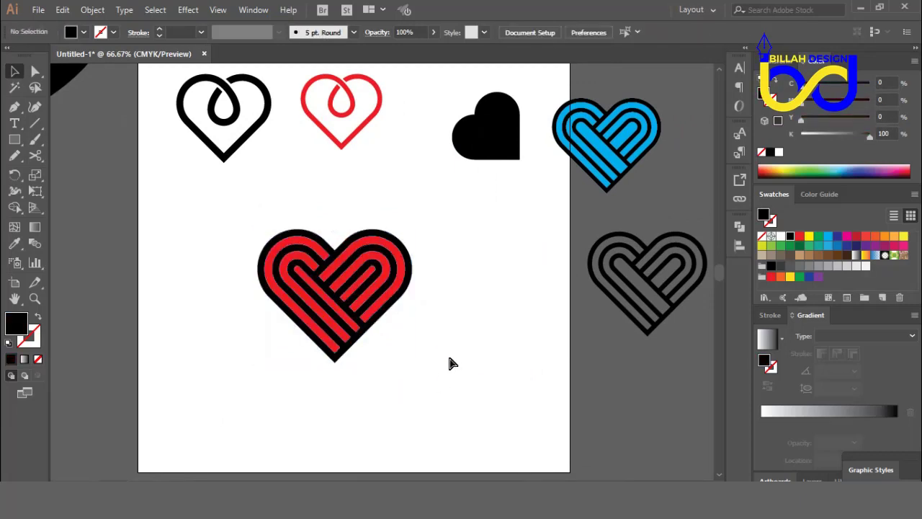
Select the whole woven heart and fill the outer stripe of its left lobe with red using the Shape Builder
{"action": "key", "text": "ctrl+plus"}
{"action": "key", "text": "ctrl+plus"}
{"action": "left_click_drag", "start_coordinate": [428, 393], "coordinate": [451, 353]}
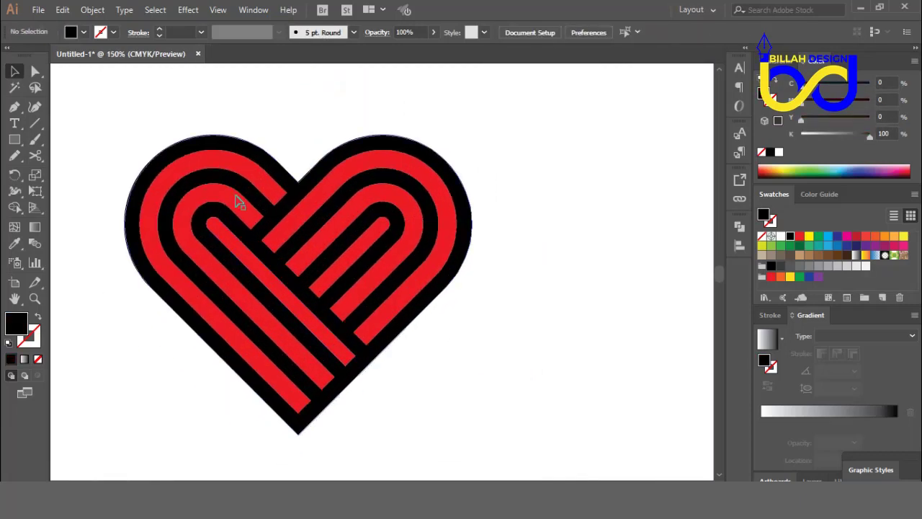
{"action": "scroll", "coordinate": [482, 364], "scroll_direction": "left", "scroll_amount": 1}
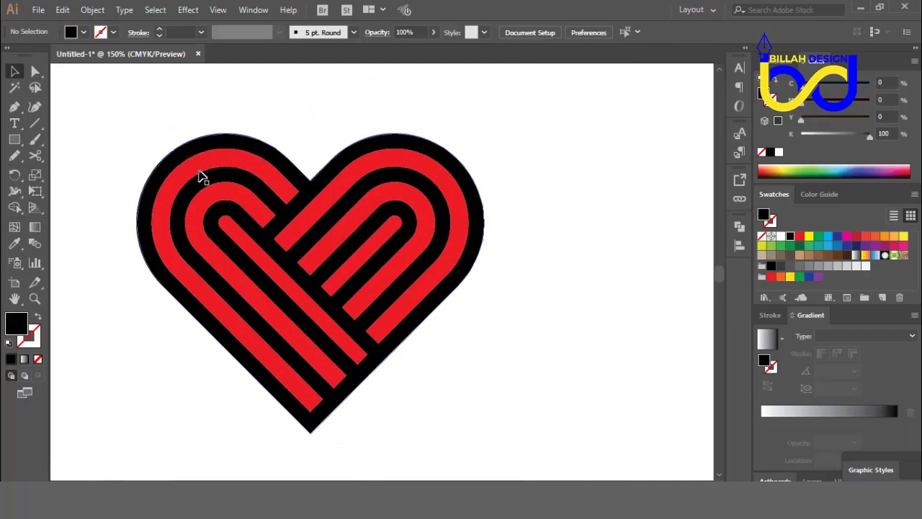
{"action": "left_click_drag", "start_coordinate": [140, 108], "coordinate": [405, 320]}
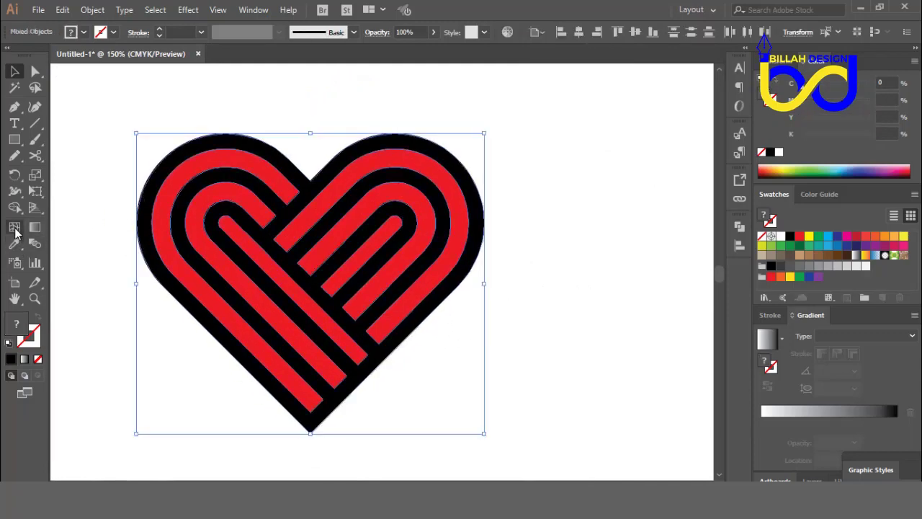
{"action": "left_click", "coordinate": [14, 207]}
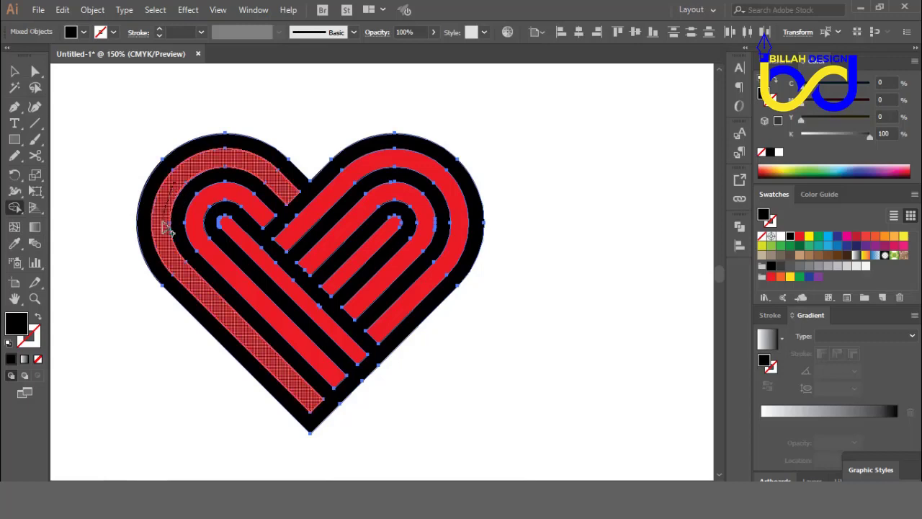
{"action": "left_click", "coordinate": [180, 195]}
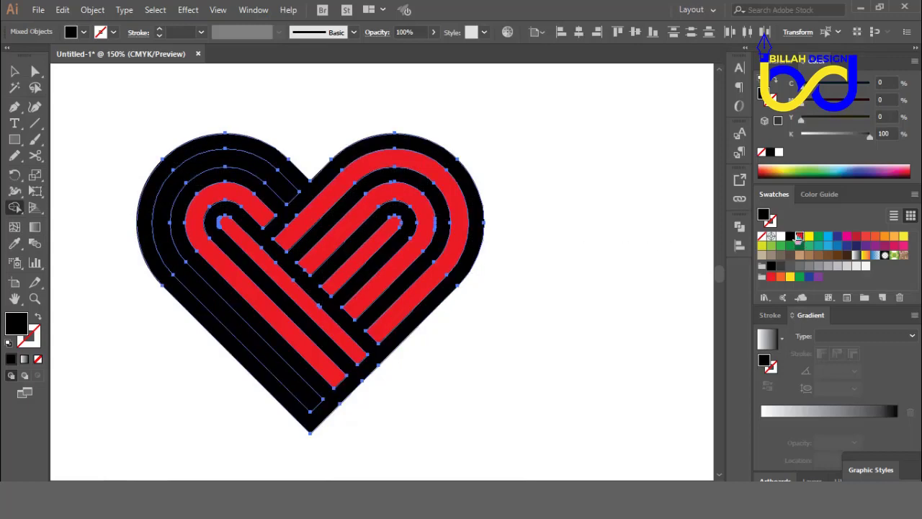
{"action": "left_click", "coordinate": [798, 237]}
{"action": "left_click", "coordinate": [209, 170]}
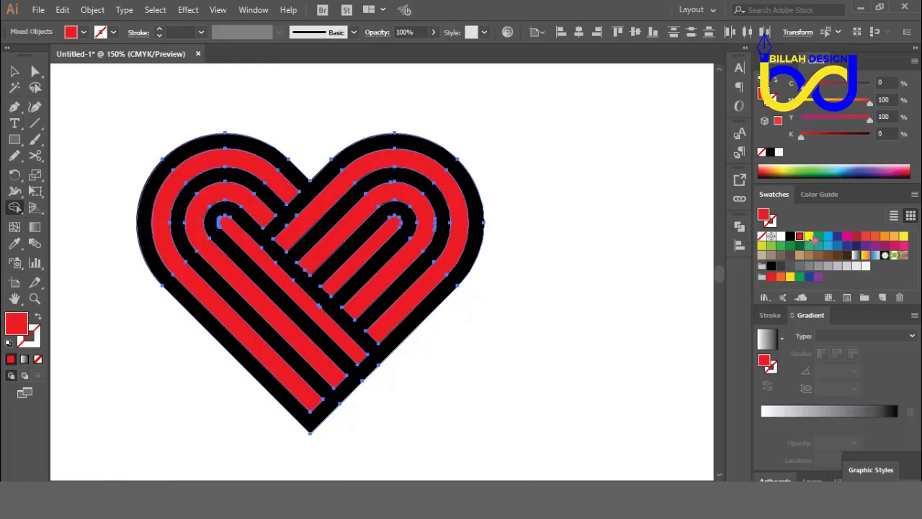
Fill the left lobe's middle stripe with cyan and its innermost stripe with magenta using the Shape Builder
{"action": "left_click", "coordinate": [828, 236]}
{"action": "left_click", "coordinate": [252, 203]}
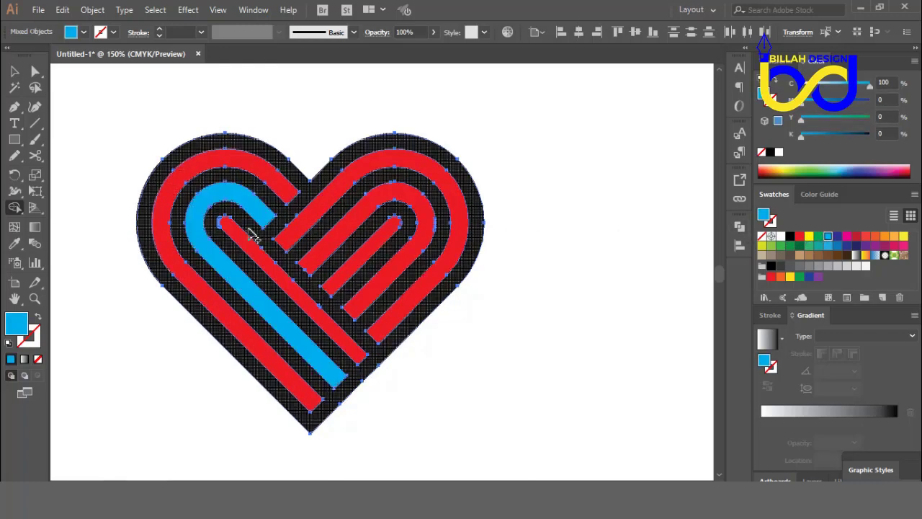
{"action": "left_click", "coordinate": [248, 237]}
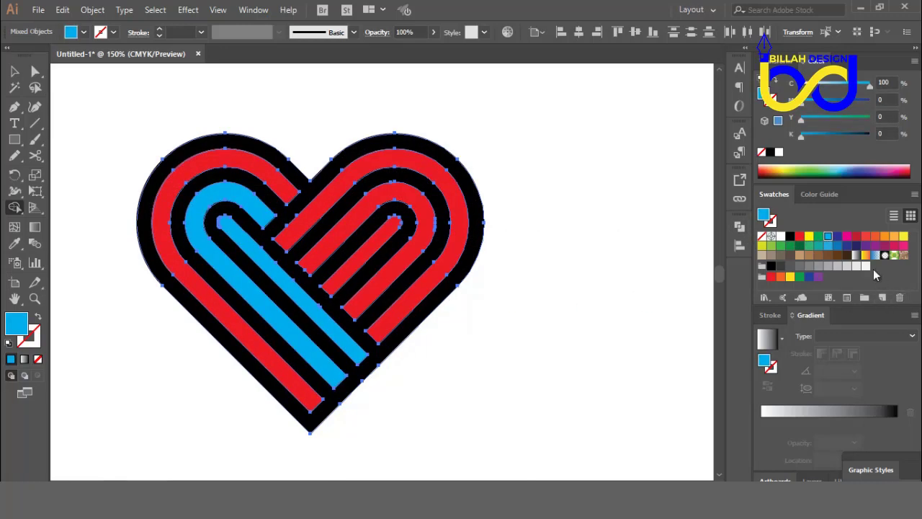
{"action": "left_click", "coordinate": [848, 236]}
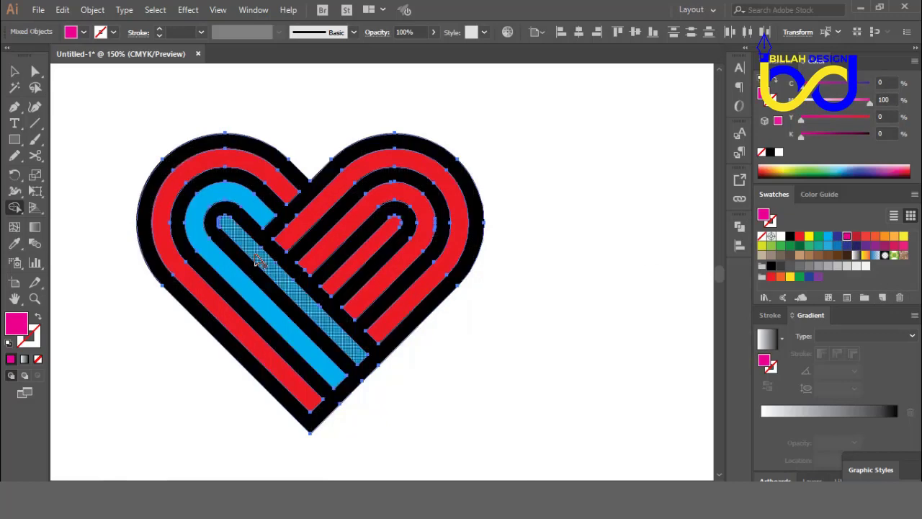
{"action": "left_click", "coordinate": [261, 259]}
Fill the right lobe's outer stripe with magenta and its two inner stripes with cyan, and deselect the heart
{"action": "left_click", "coordinate": [295, 244]}
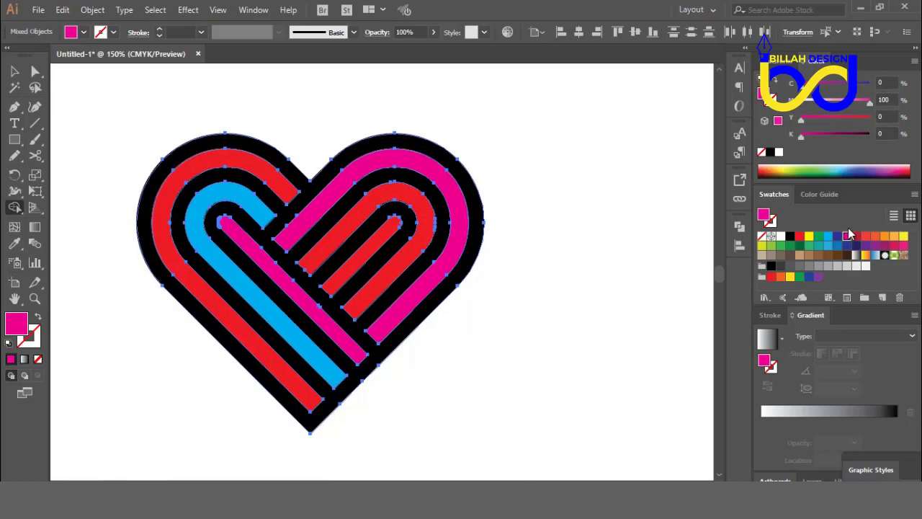
{"action": "left_click", "coordinate": [385, 197]}
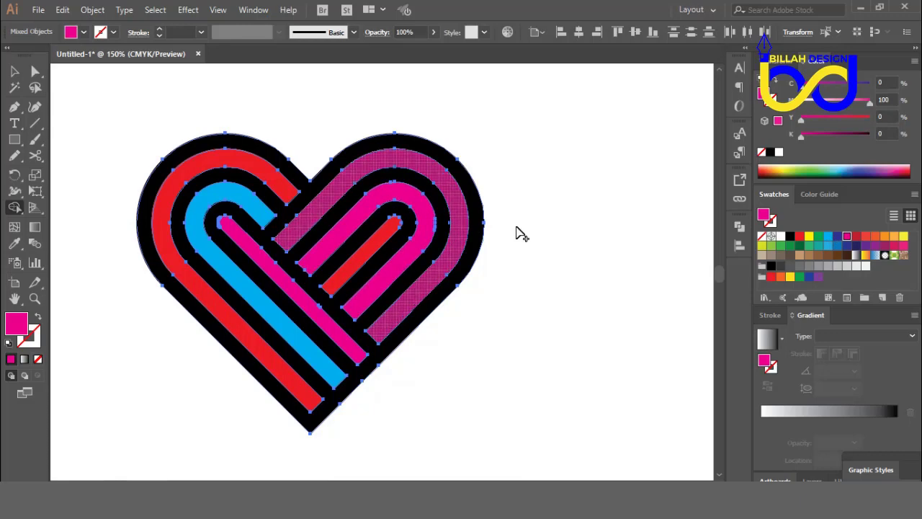
{"action": "left_click", "coordinate": [828, 236]}
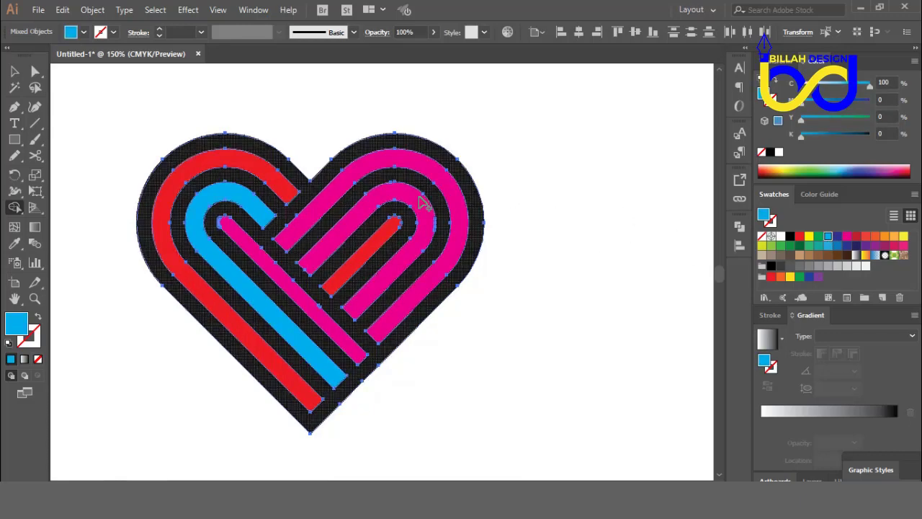
{"action": "left_click", "coordinate": [415, 205]}
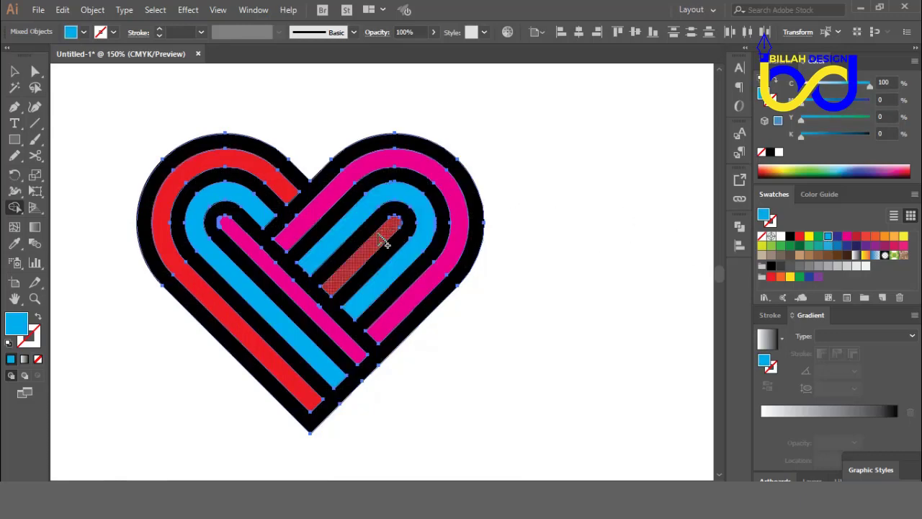
{"action": "left_click", "coordinate": [386, 245]}
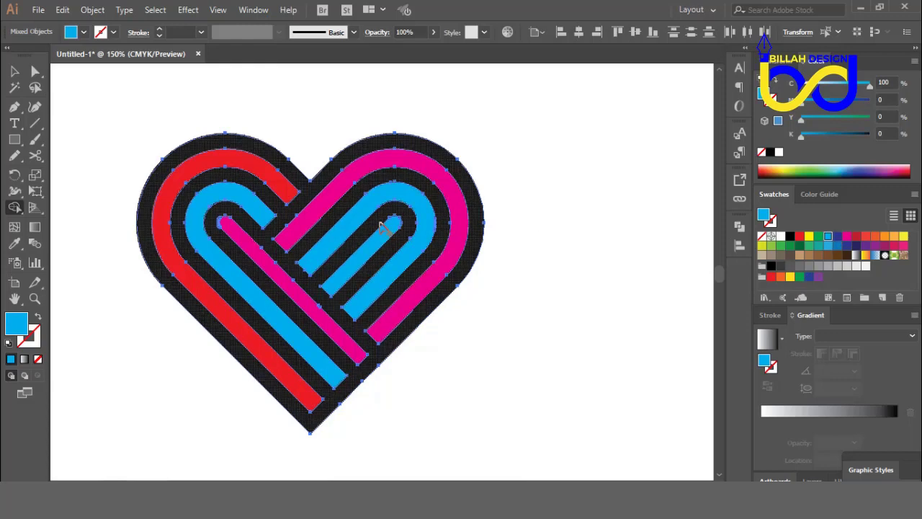
{"action": "left_click", "coordinate": [14, 70]}
{"action": "left_click", "coordinate": [281, 134]}
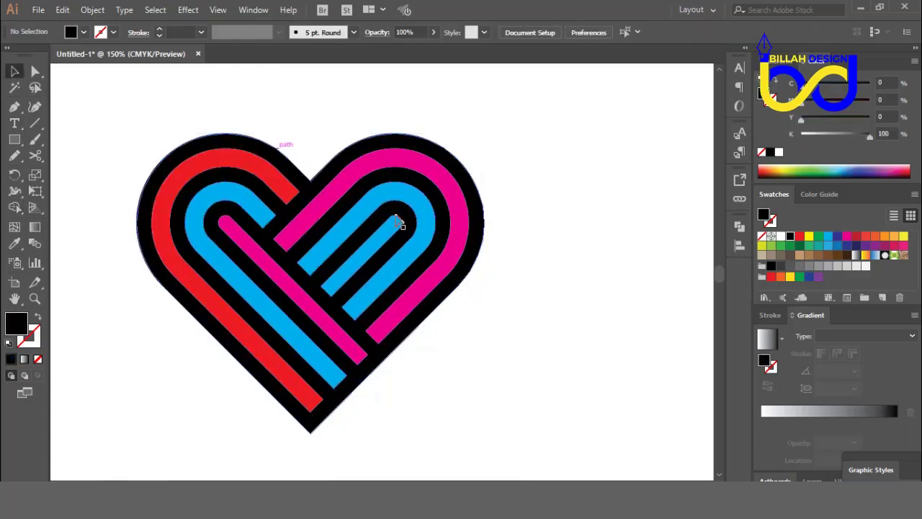
Move the coloured woven heart down and right, and shift the solid black heart right, fully onto the artboard
{"action": "key", "text": "ctrl+minus"}
{"action": "key", "text": "ctrl+minus"}
{"action": "key", "text": "ctrl+minus"}
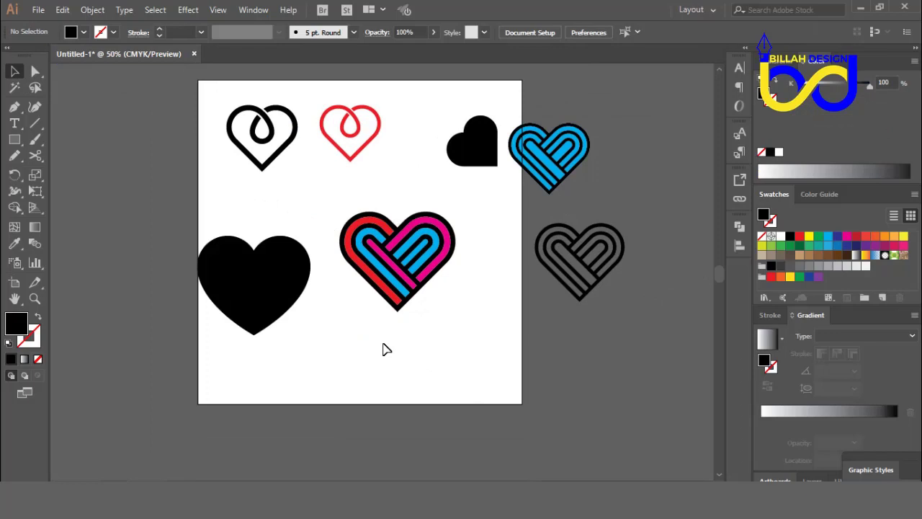
{"action": "left_click_drag", "start_coordinate": [406, 348], "coordinate": [412, 343]}
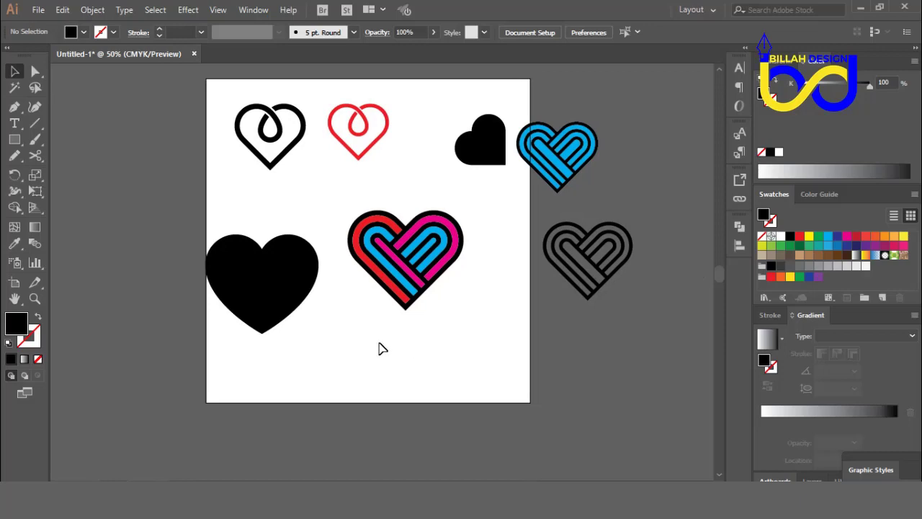
{"action": "left_click", "coordinate": [422, 231]}
{"action": "left_click_drag", "start_coordinate": [422, 230], "coordinate": [442, 258]}
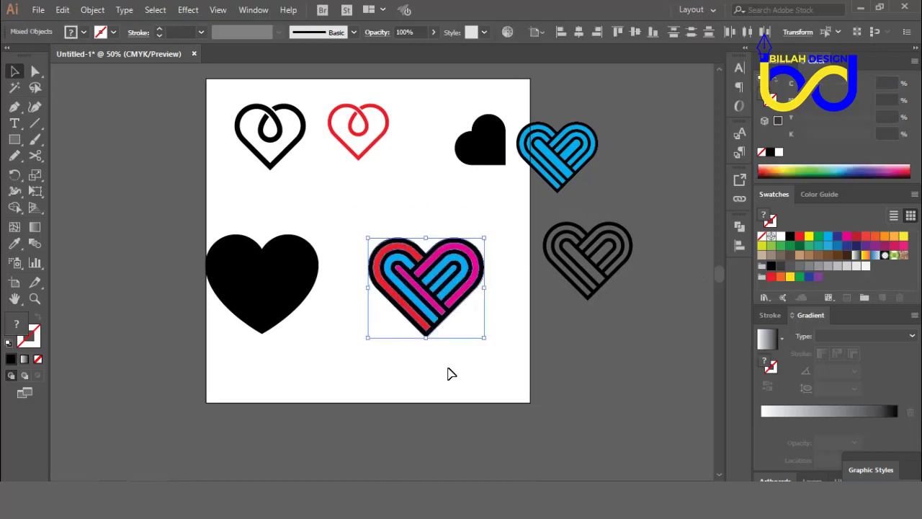
{"action": "left_click", "coordinate": [448, 374]}
{"action": "left_click_drag", "start_coordinate": [284, 290], "coordinate": [307, 290]}
{"action": "left_click", "coordinate": [373, 360]}
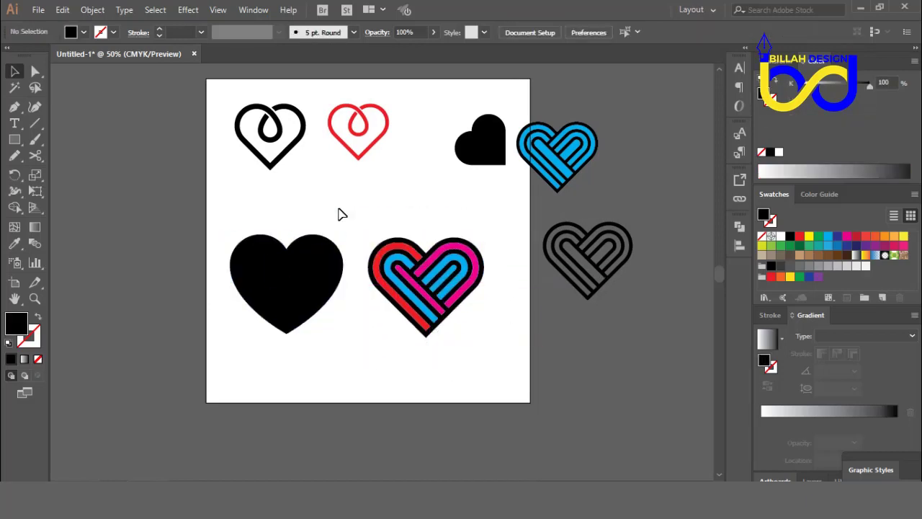
Move the red looped heart slightly down and right, and the black looped heart slightly down level with it
{"action": "mouse_move", "coordinate": [358, 137]}
{"action": "left_mouse_down"}
{"action": "mouse_move", "coordinate": [374, 144]}
{"action": "mouse_move", "coordinate": [367, 147]}
{"action": "left_mouse_up"}
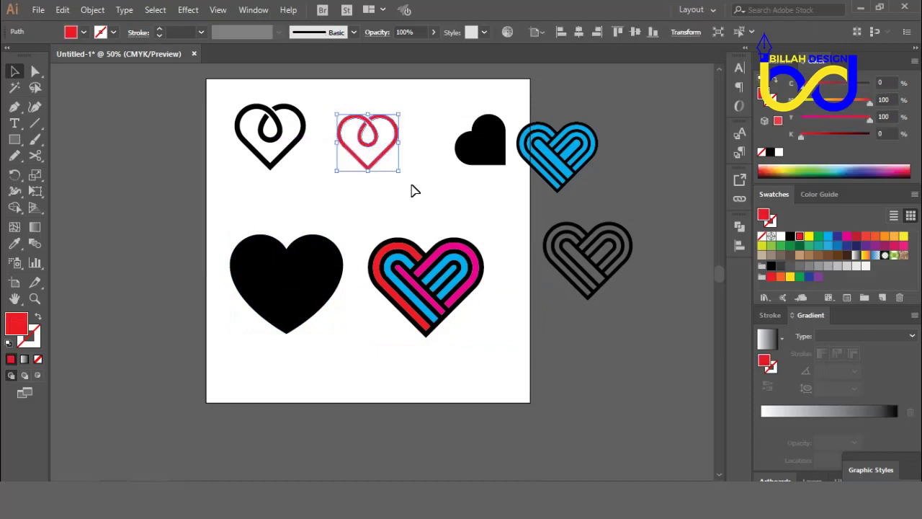
{"action": "left_click", "coordinate": [414, 190]}
{"action": "mouse_move", "coordinate": [306, 153]}
{"action": "left_mouse_down"}
{"action": "mouse_move", "coordinate": [300, 144]}
{"action": "mouse_move", "coordinate": [310, 162]}
{"action": "left_mouse_up"}
{"action": "left_click", "coordinate": [354, 207]}
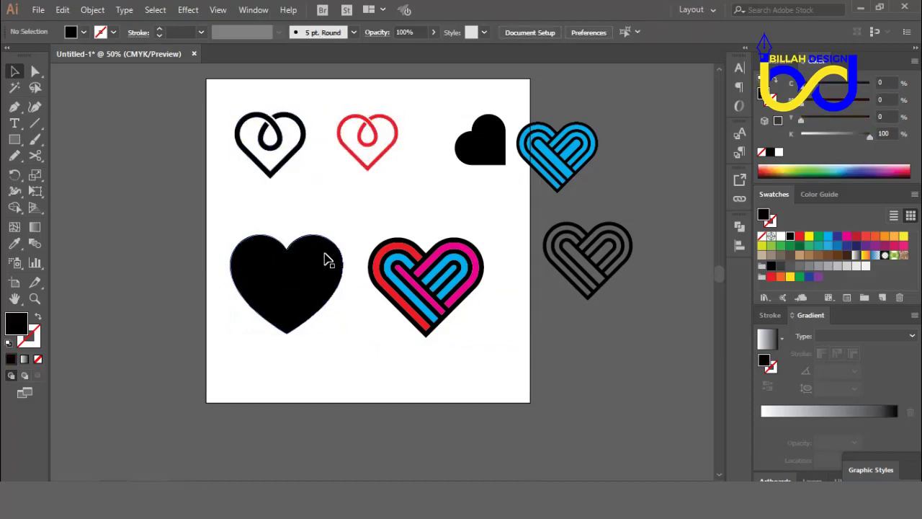
Shift the solid black heart slightly up and left and the coloured woven heart up to balance the lower row
{"action": "left_click_drag", "start_coordinate": [322, 258], "coordinate": [308, 235]}
{"action": "left_click", "coordinate": [483, 342]}
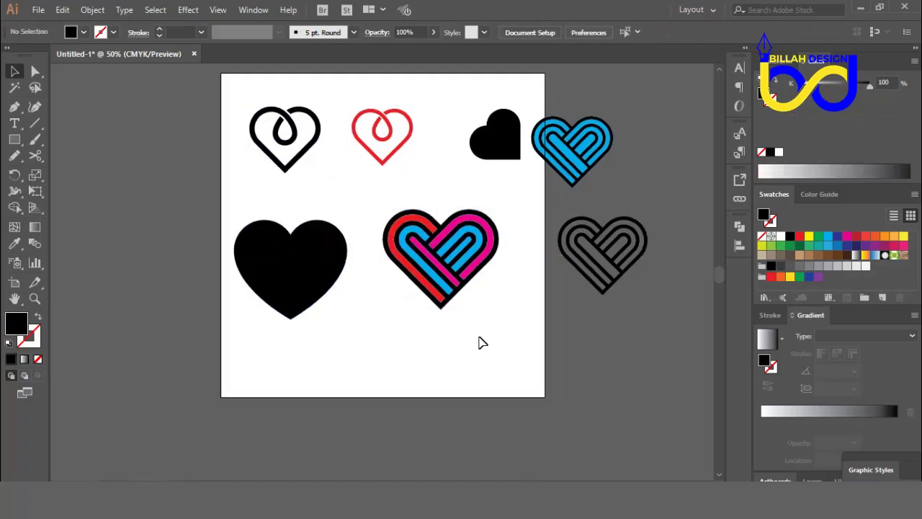